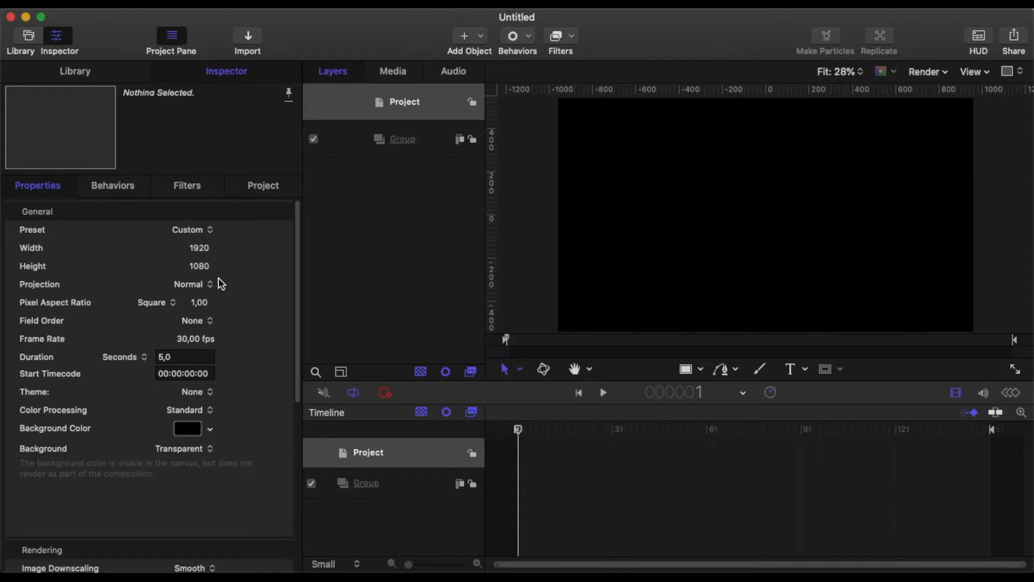
Step: Add the Arrow shape from the library to the project's empty group
left_click(115, 69)
left_click(390, 143)
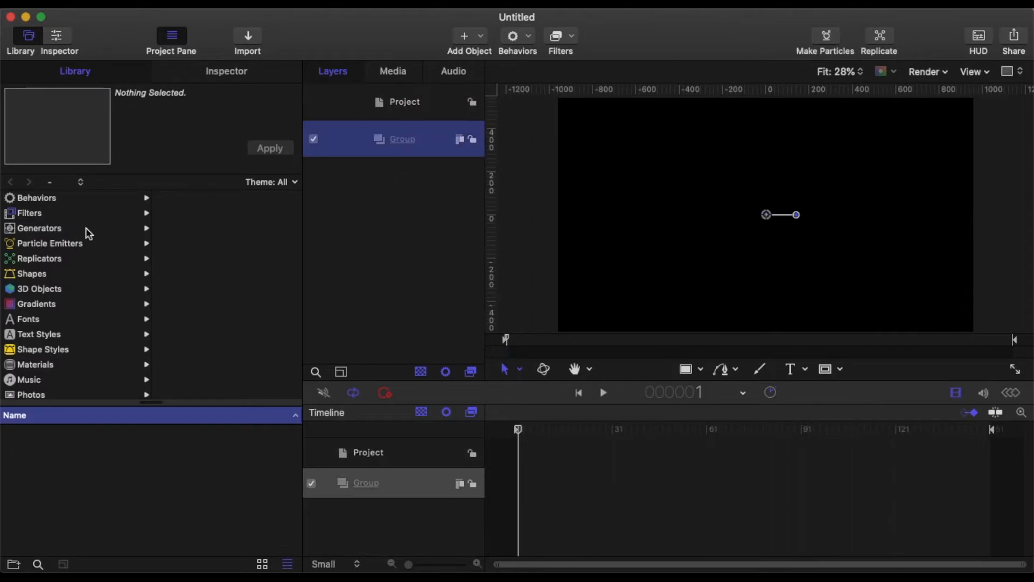
left_click(34, 275)
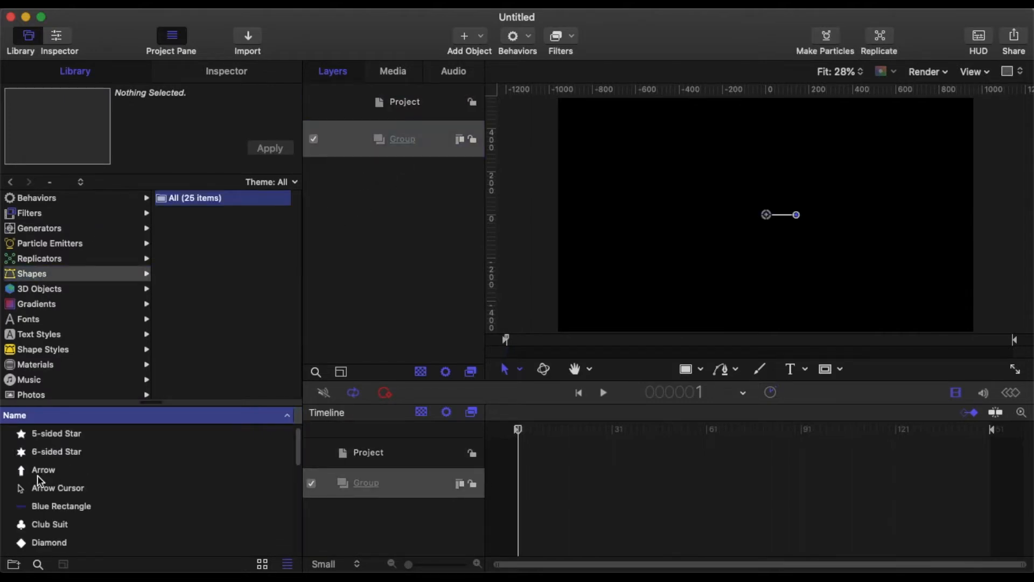
left_click_drag(37, 475, 401, 139)
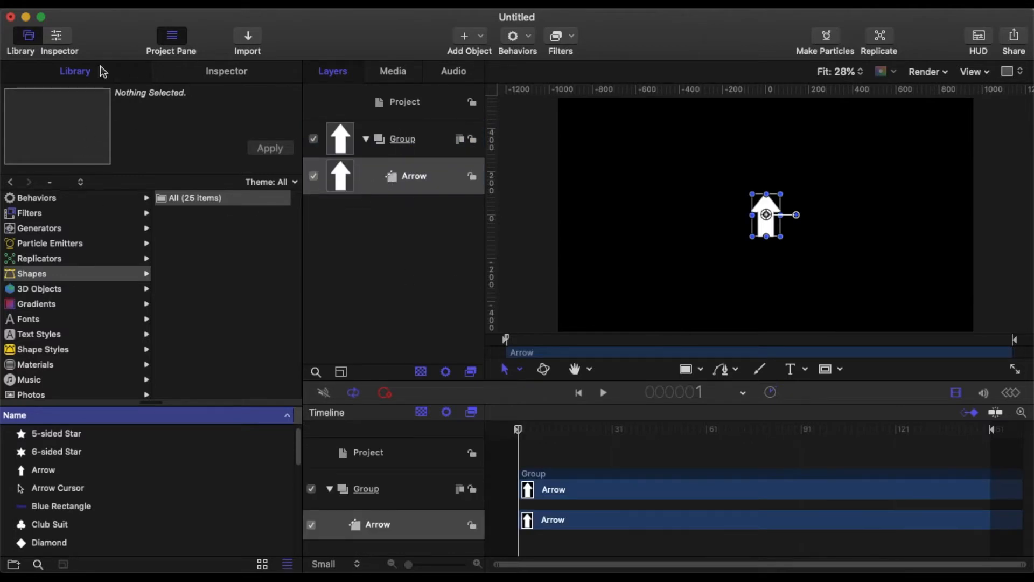
Step: Rotate the arrow to -90° and move it horizontally to about X -783 px on the canvas
left_click(196, 76)
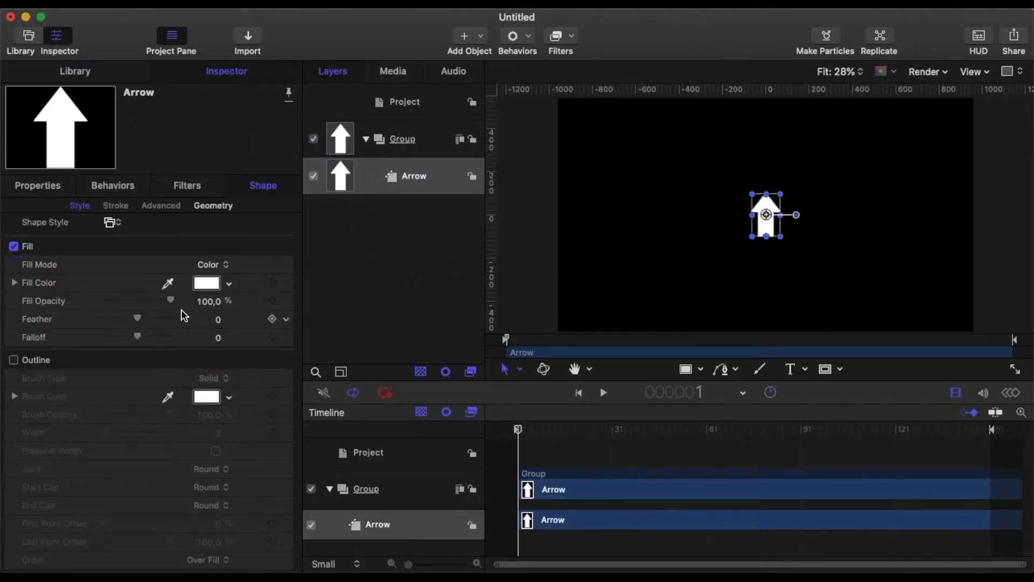
left_click(49, 186)
left_click(219, 250)
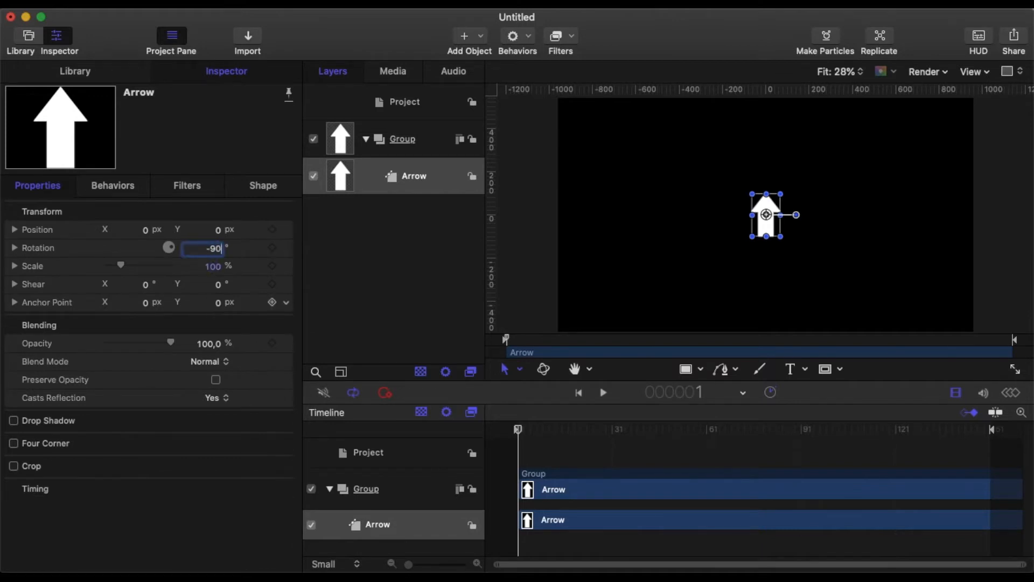
key("Return")
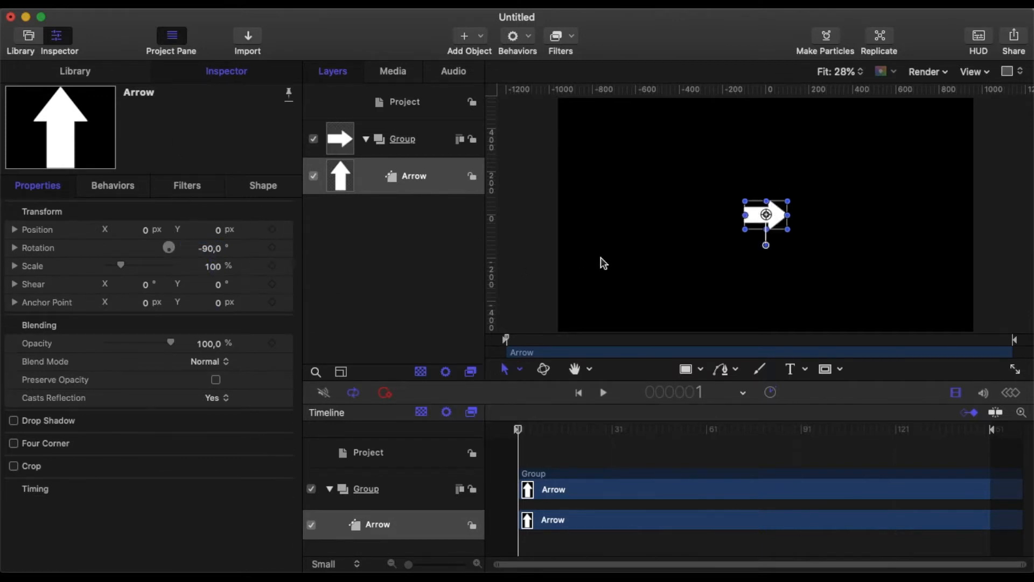
left_click_drag(763, 217, 590, 217)
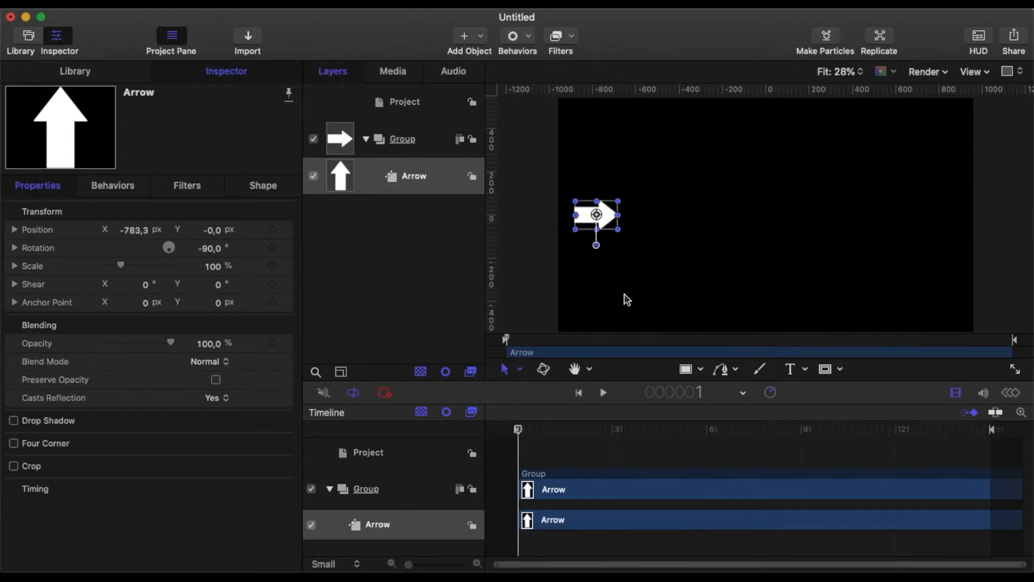
Step: Change the arrow's fill colour to bright green using the colour wheel
left_click(254, 189)
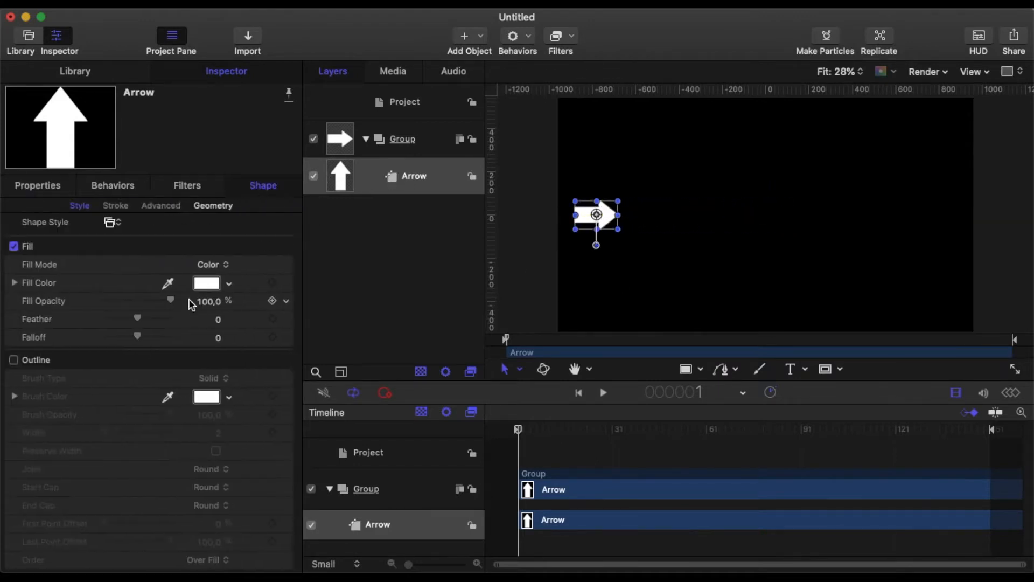
left_click(208, 284)
left_click_drag(367, 134, 337, 87)
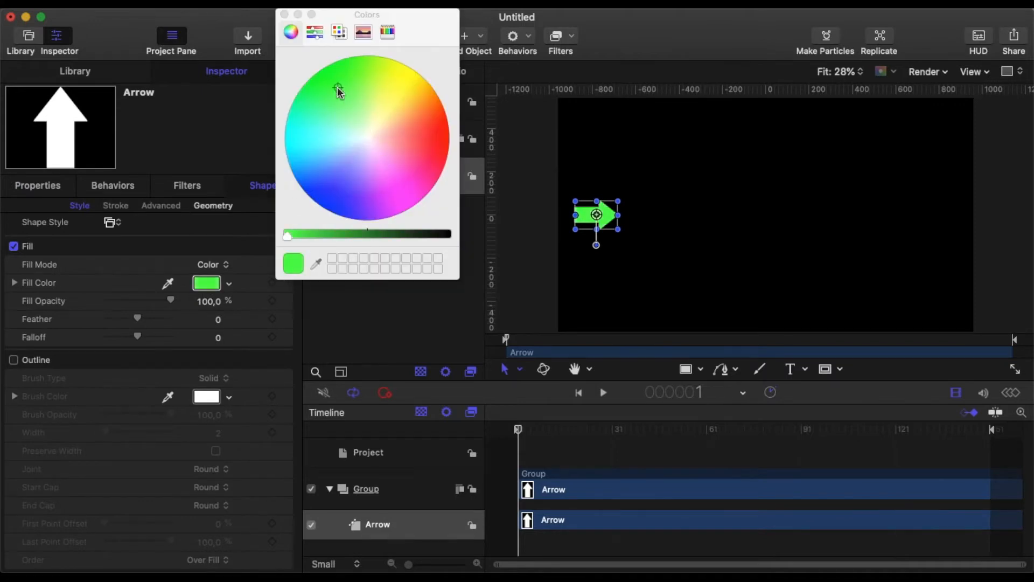
left_click(501, 445)
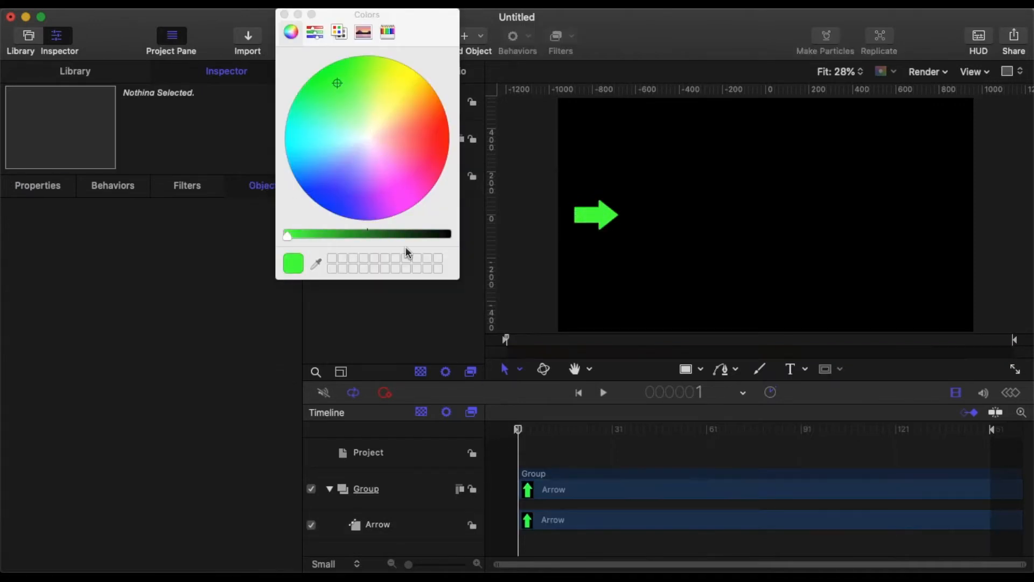
left_click(284, 15)
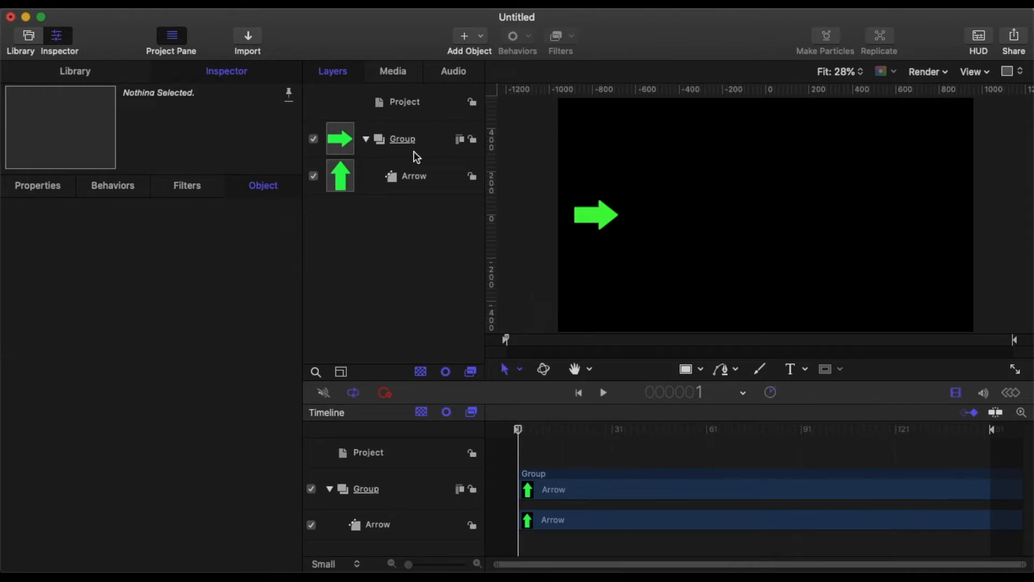
Step: Apply a Move behavior to the arrow with its destination at about X 700, Y 27 px, and preview the animation
left_click(420, 183)
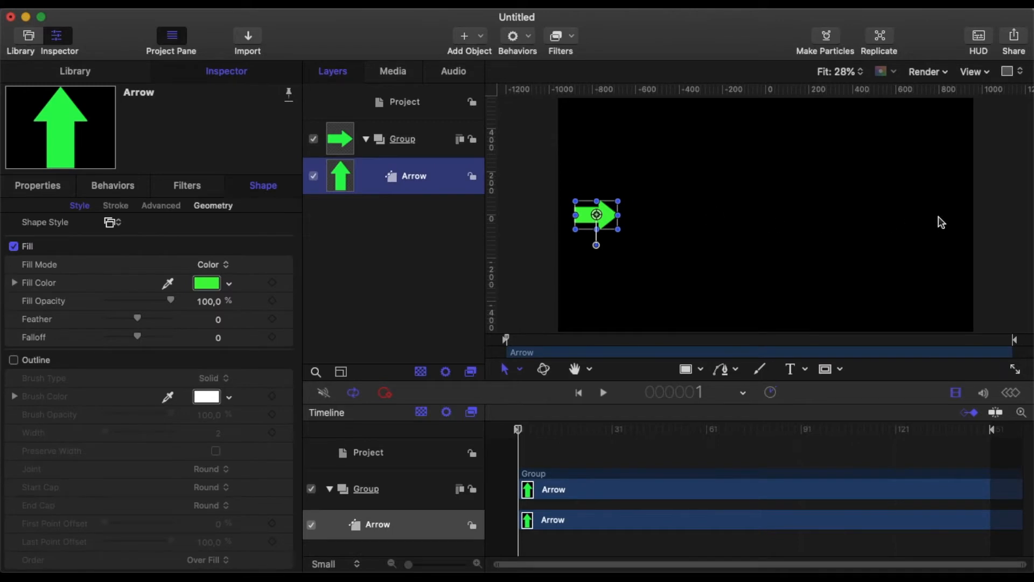
left_click(528, 41)
mouse_move(536, 71)
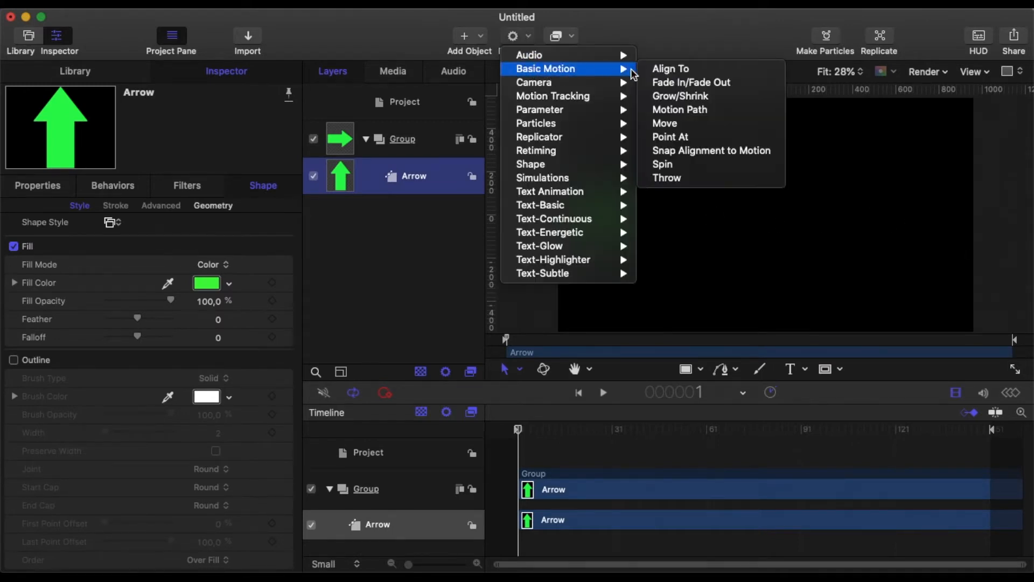
left_click(665, 124)
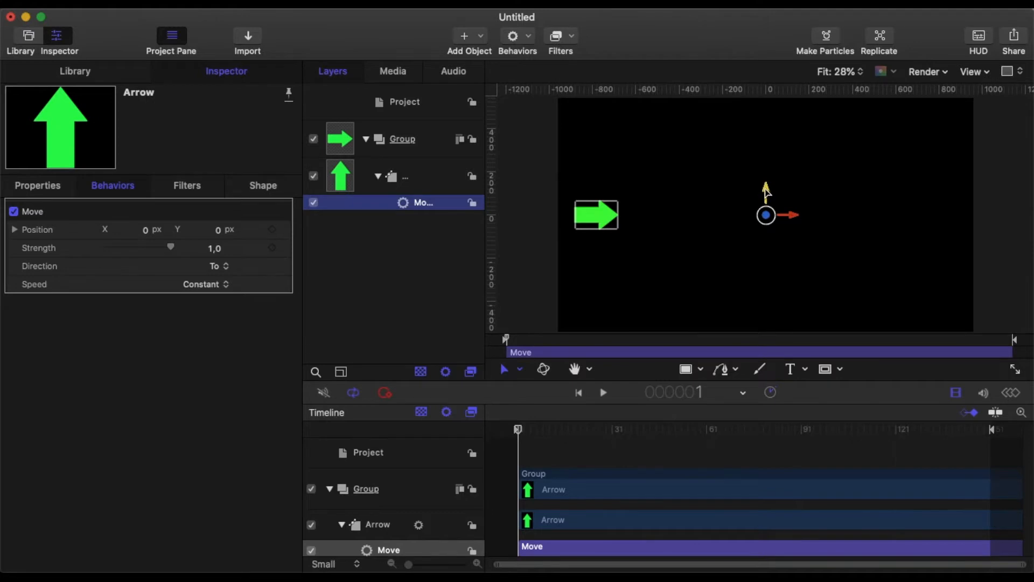
left_click_drag(765, 192, 949, 209)
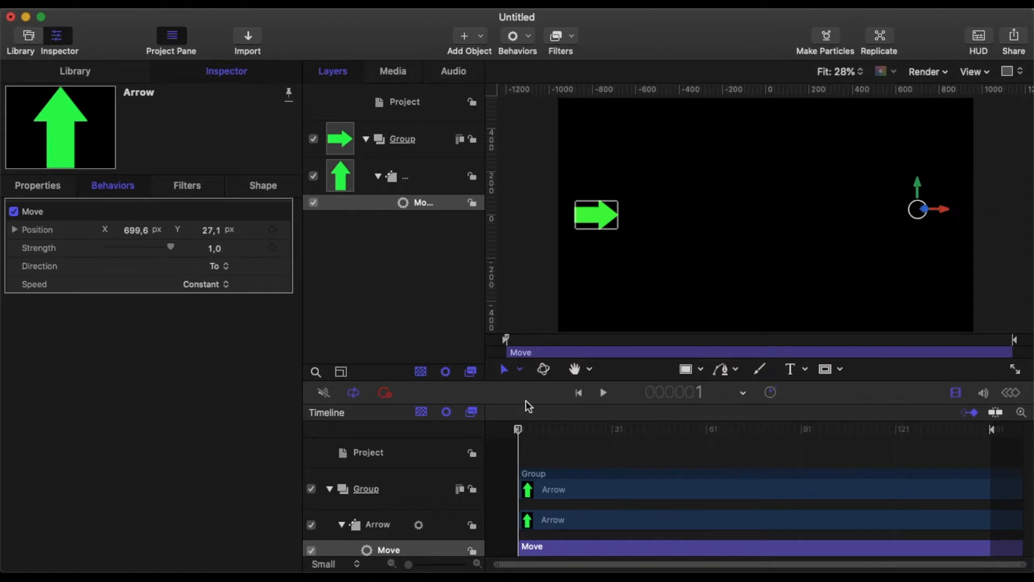
left_click(604, 393)
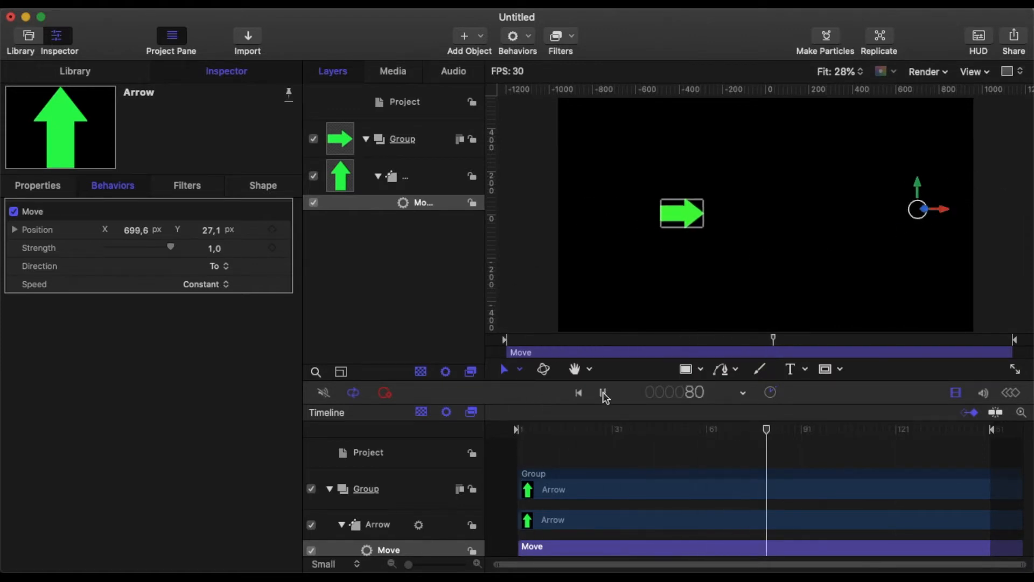
left_click(604, 395)
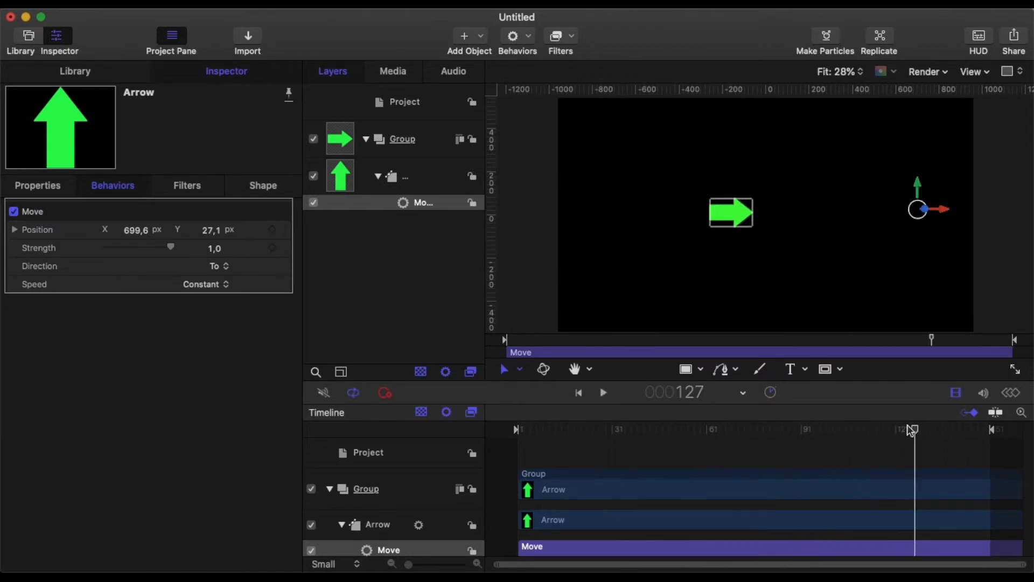
left_click_drag(917, 435, 475, 439)
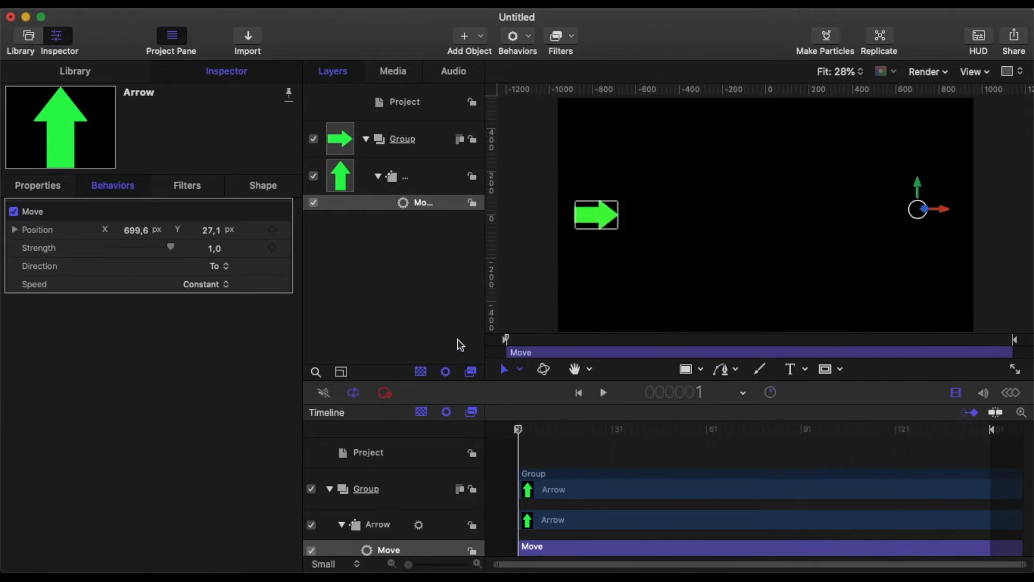
Step: Delete the arrow's Move behavior and reposition the arrow at the centre of the canvas
left_click(434, 204)
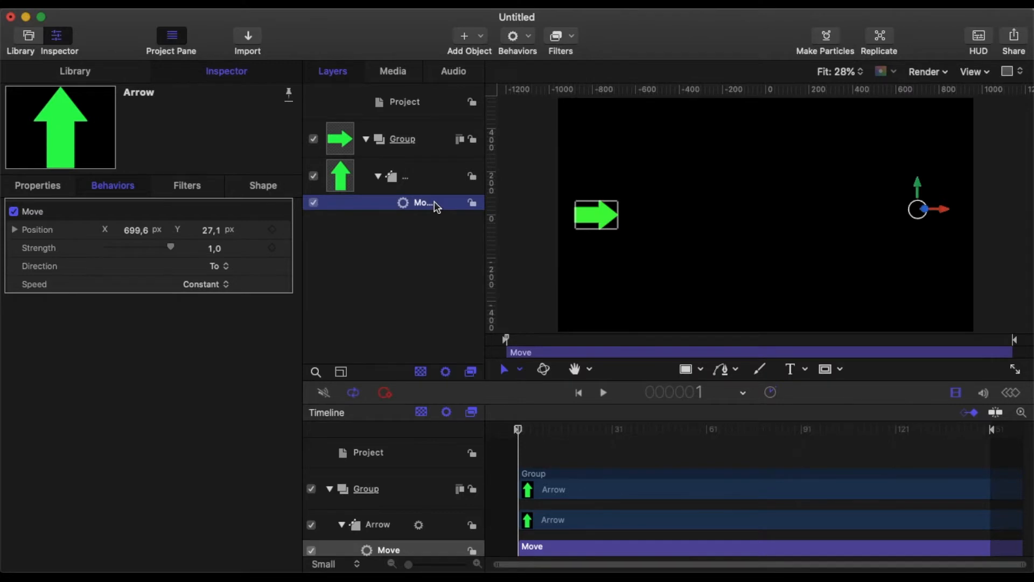
key("Delete")
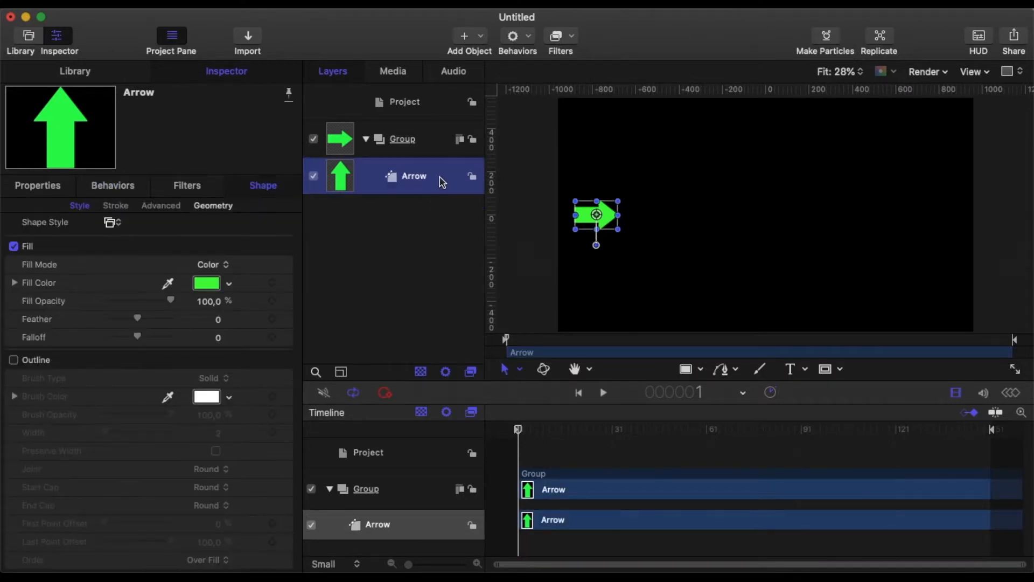
left_click(525, 43)
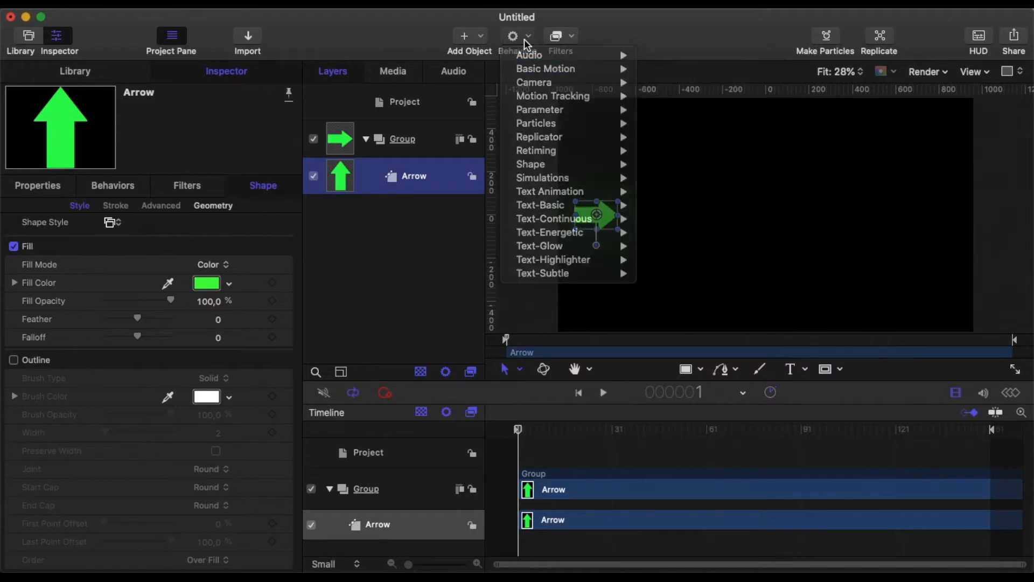
left_click(596, 214)
left_click_drag(596, 214, 773, 222)
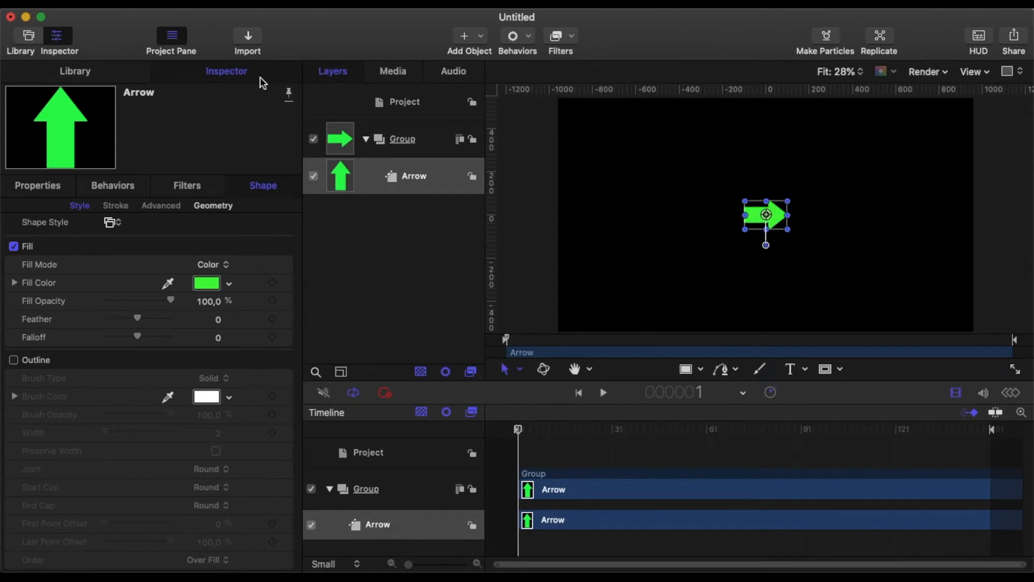
Step: Apply a Fade In/Fade Out behavior to the arrow with both fade times set to 60, and preview the animation
left_click(537, 36)
mouse_move(534, 71)
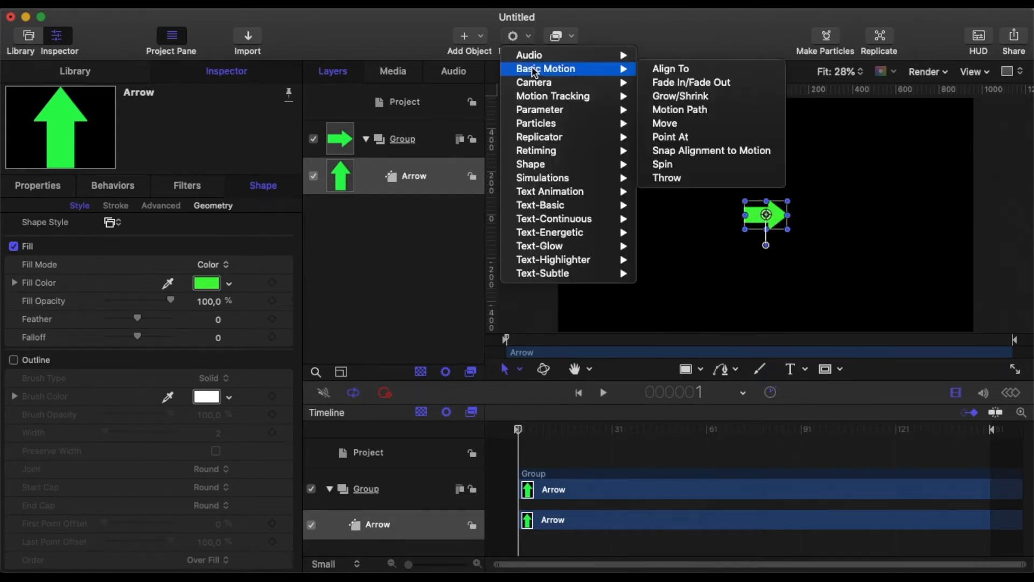
left_click(677, 83)
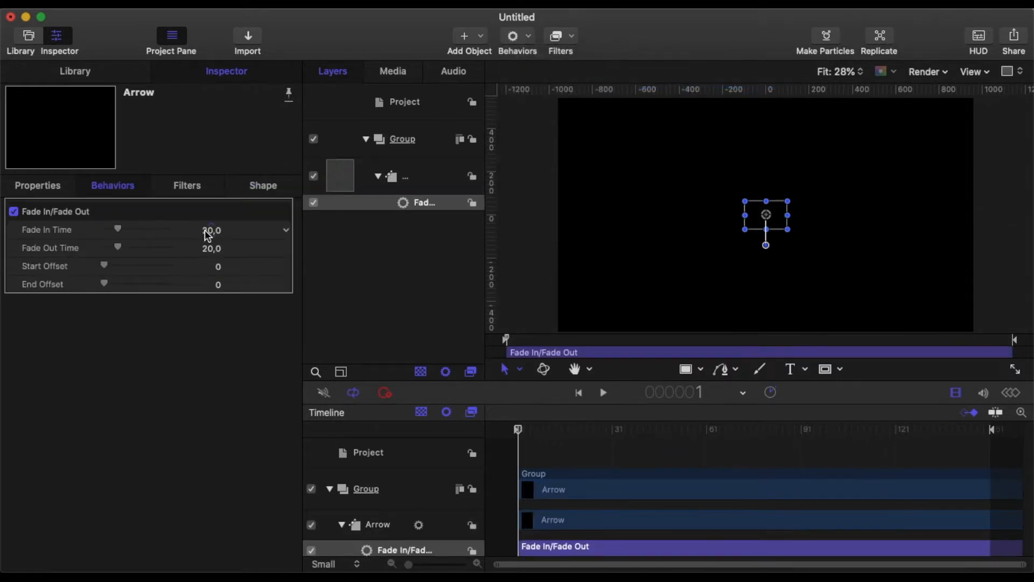
left_click(207, 232)
type("60")
left_click(206, 250)
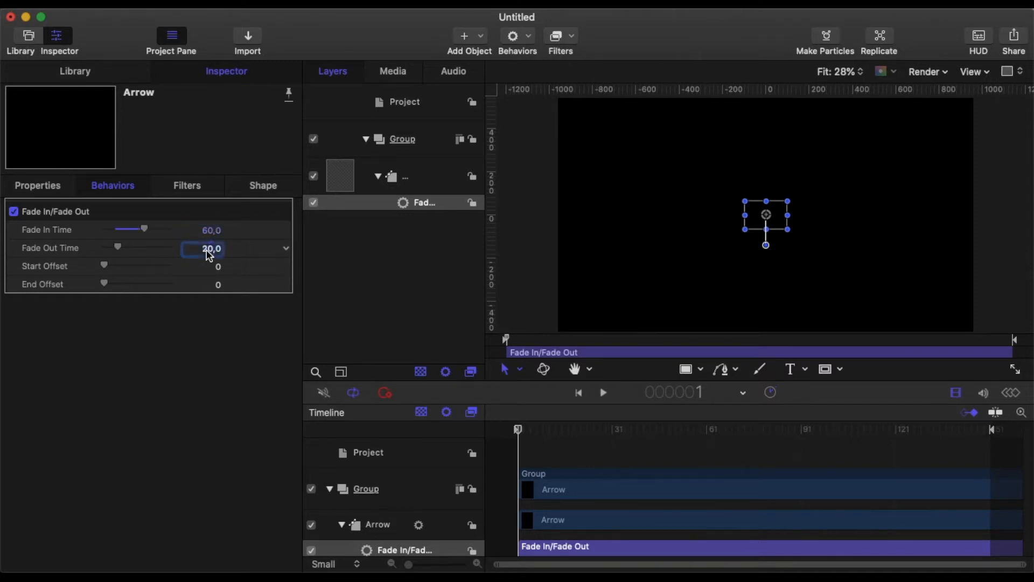
type("60")
key("Return")
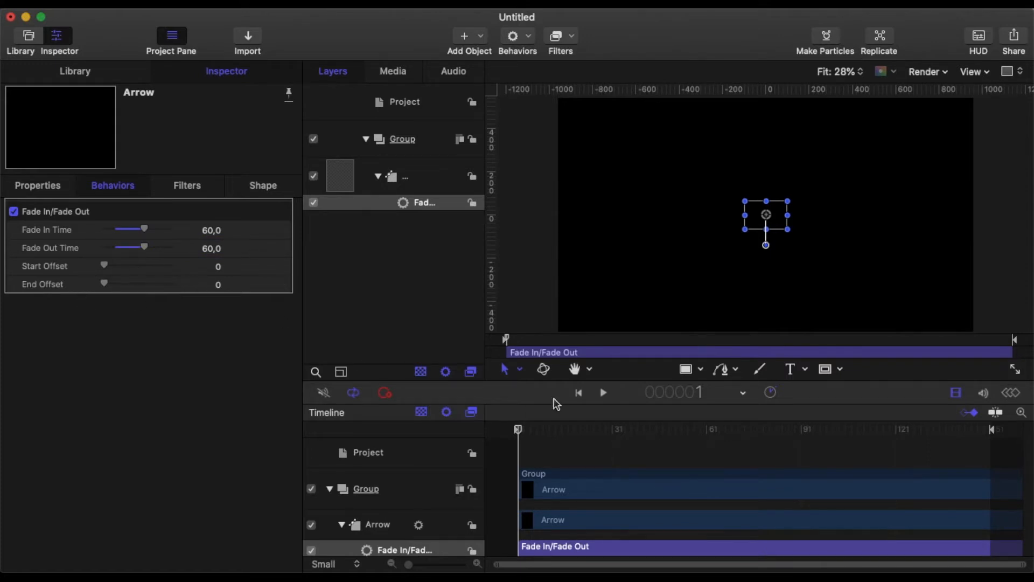
left_click(502, 463)
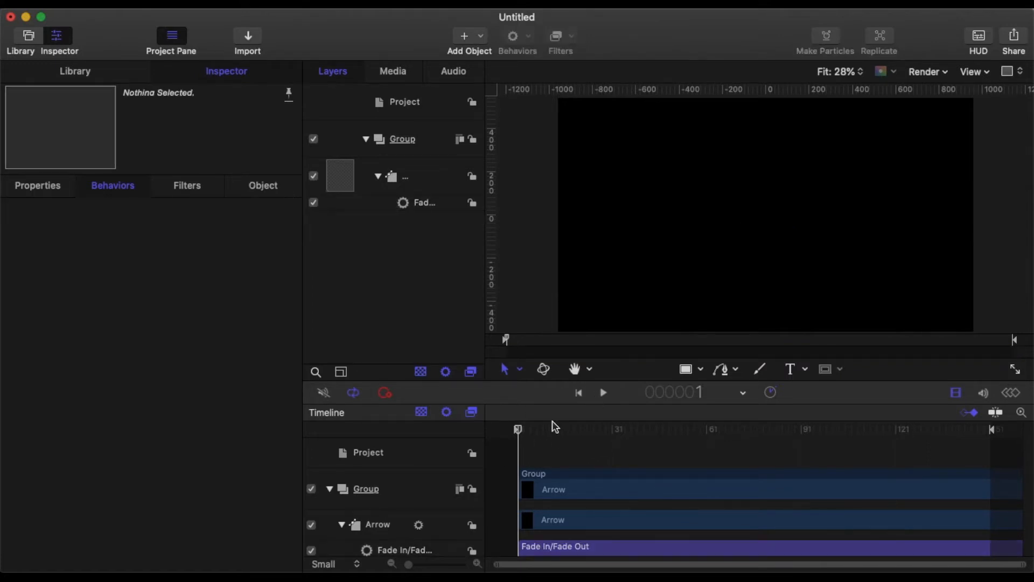
left_click(604, 395)
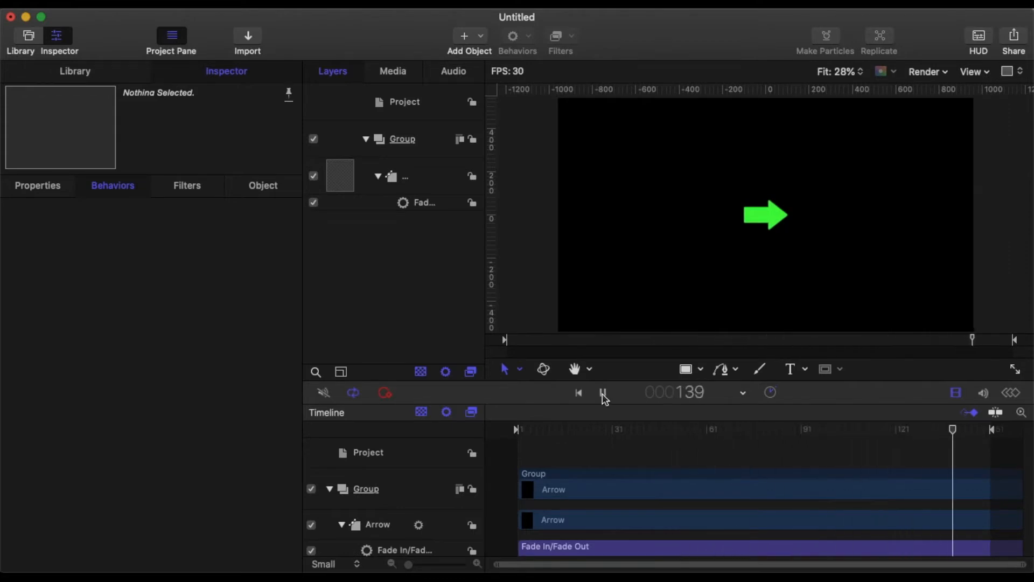
left_click(603, 393)
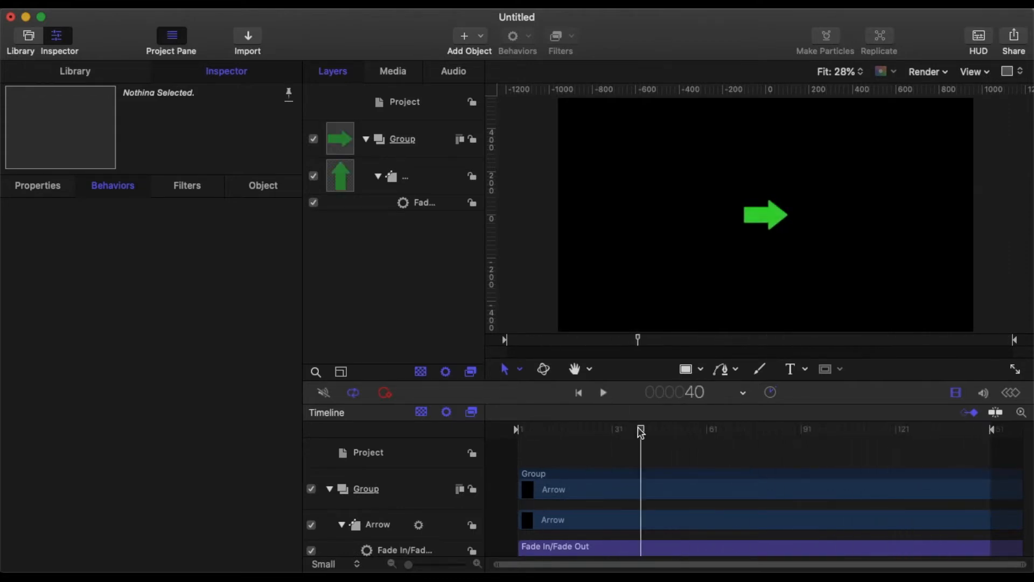
left_click_drag(640, 431, 492, 437)
Step: Delete the arrow's Fade In/Fade Out behavior and apply a Spin behavior to the arrow instead
left_click(425, 203)
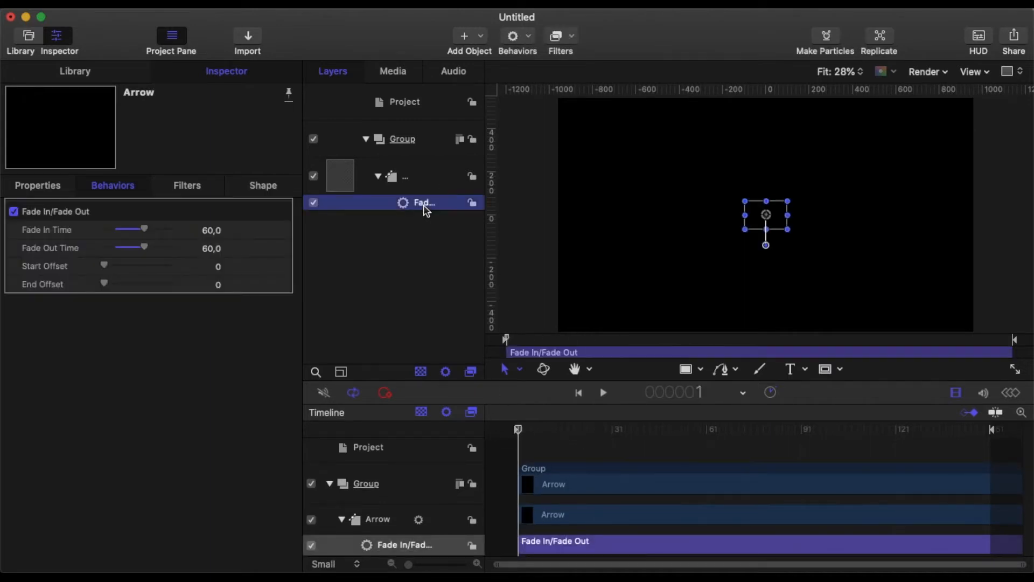
key("Delete")
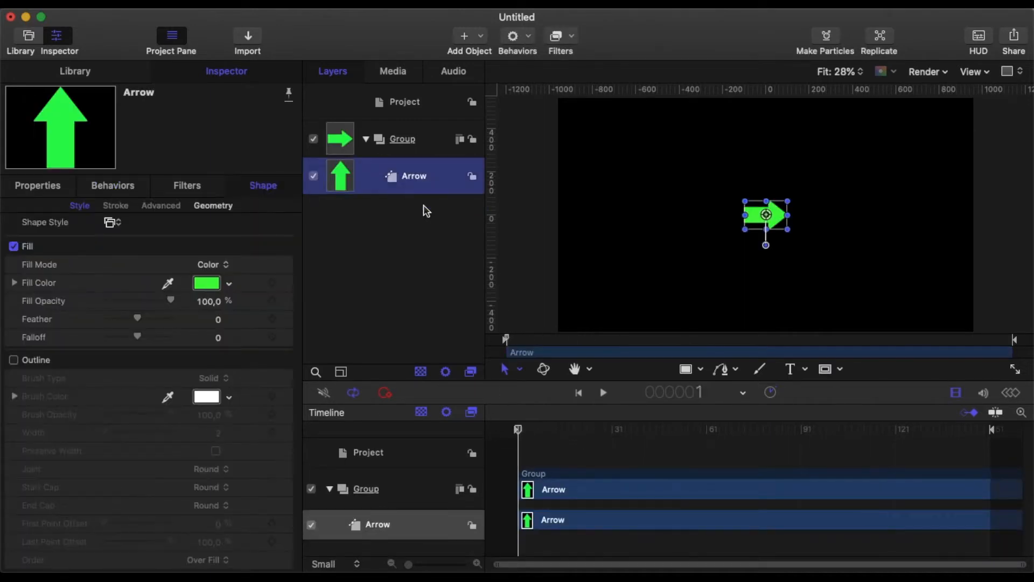
left_click(527, 41)
mouse_move(580, 69)
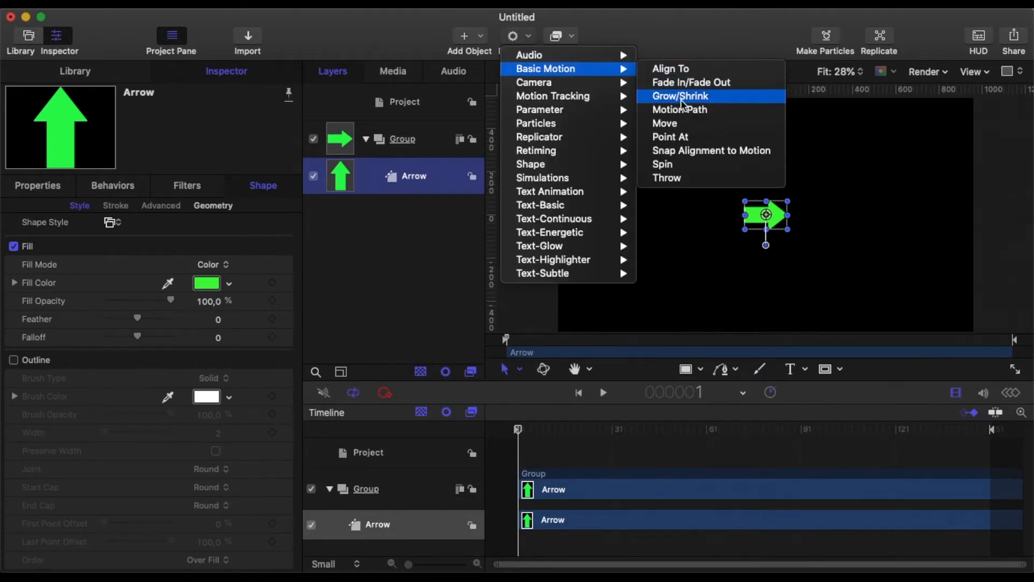
left_click(666, 164)
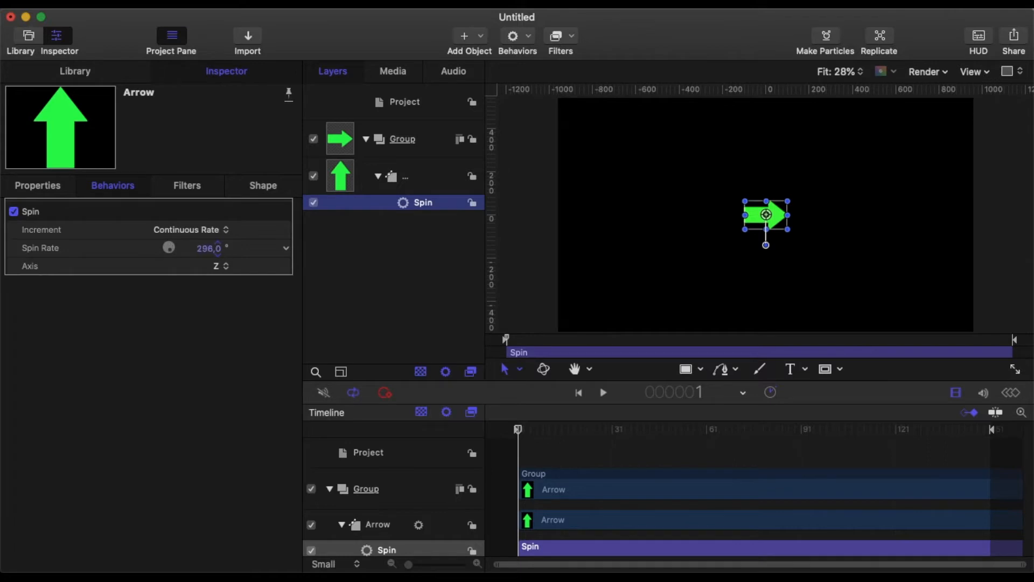
Step: Set the arrow to spin at 307° around the Y axis, and preview the animation
left_click(223, 269)
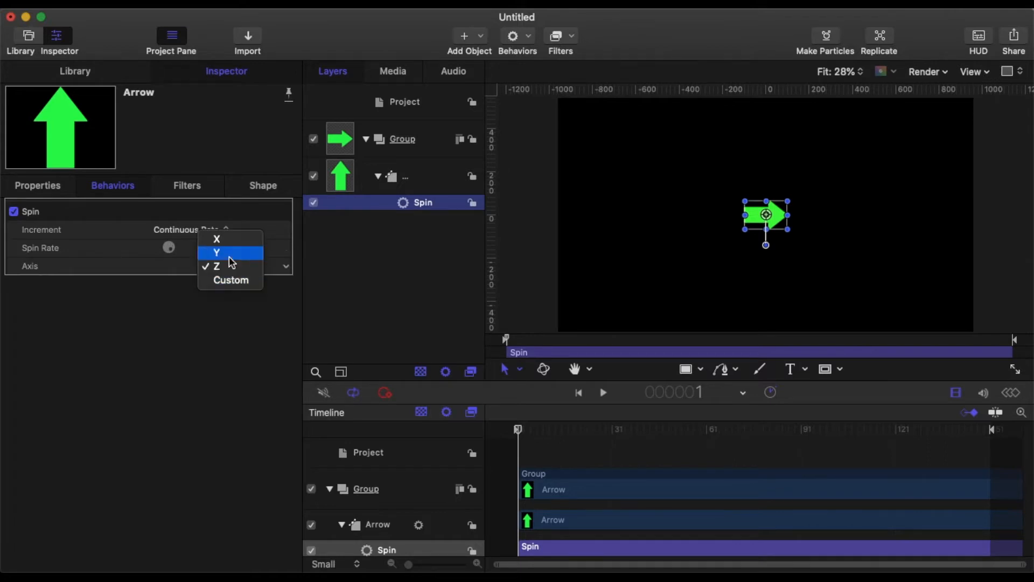
left_click(213, 251)
left_click(603, 393)
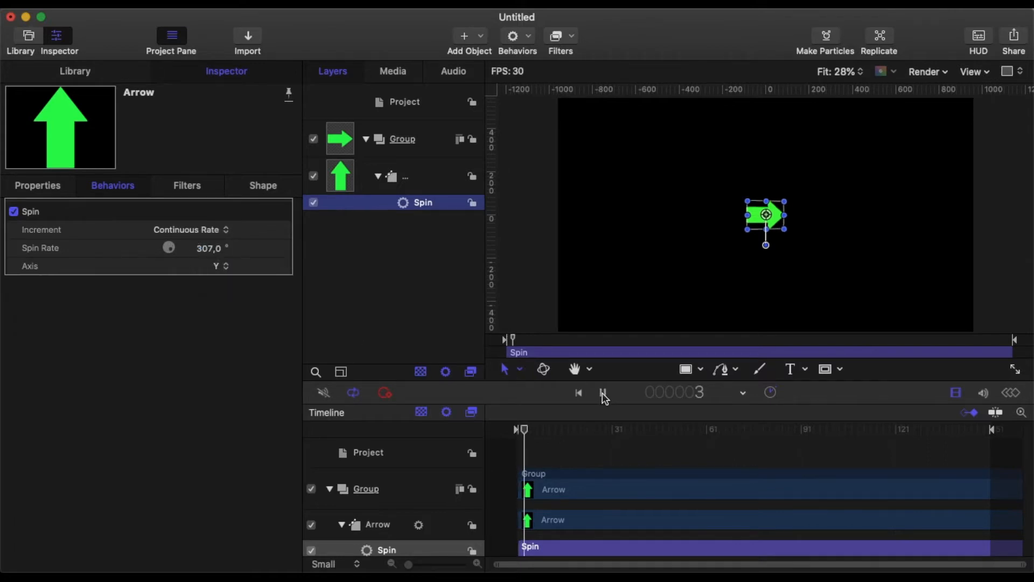
left_click(603, 395)
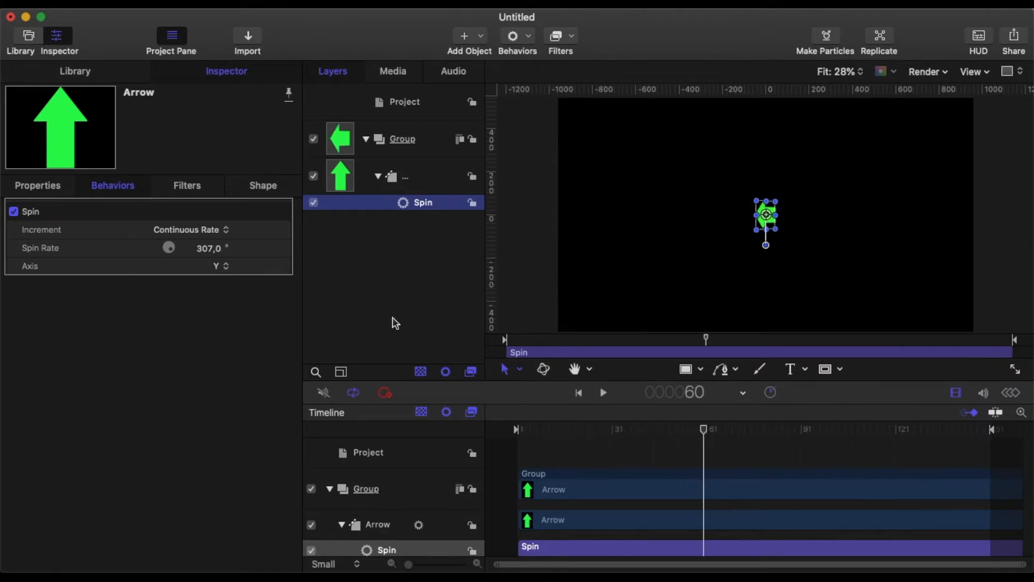
Step: Switch the Spin behavior's axis back to Z, and preview the rotation
left_click(216, 267)
left_click(217, 280)
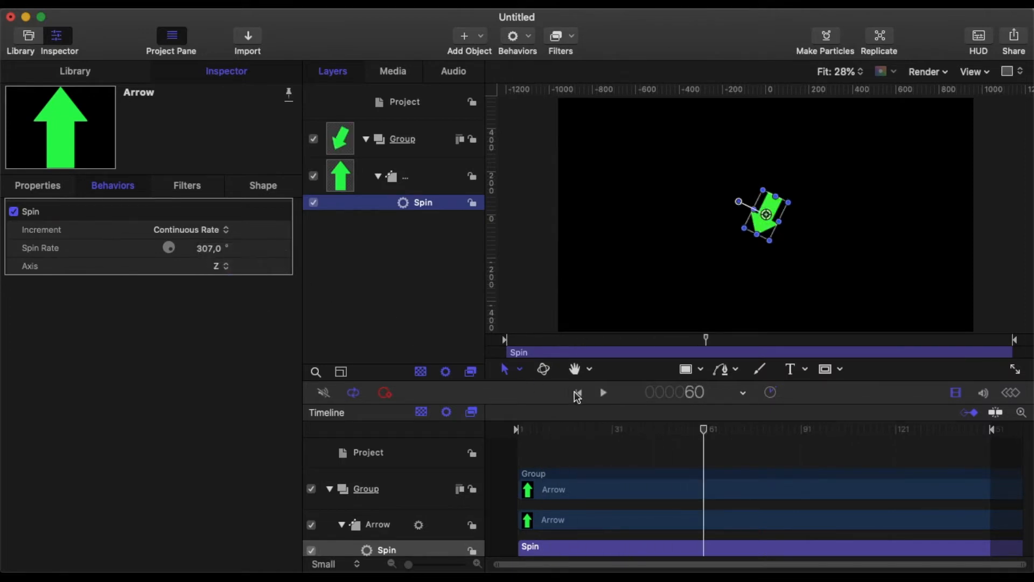
left_click(603, 393)
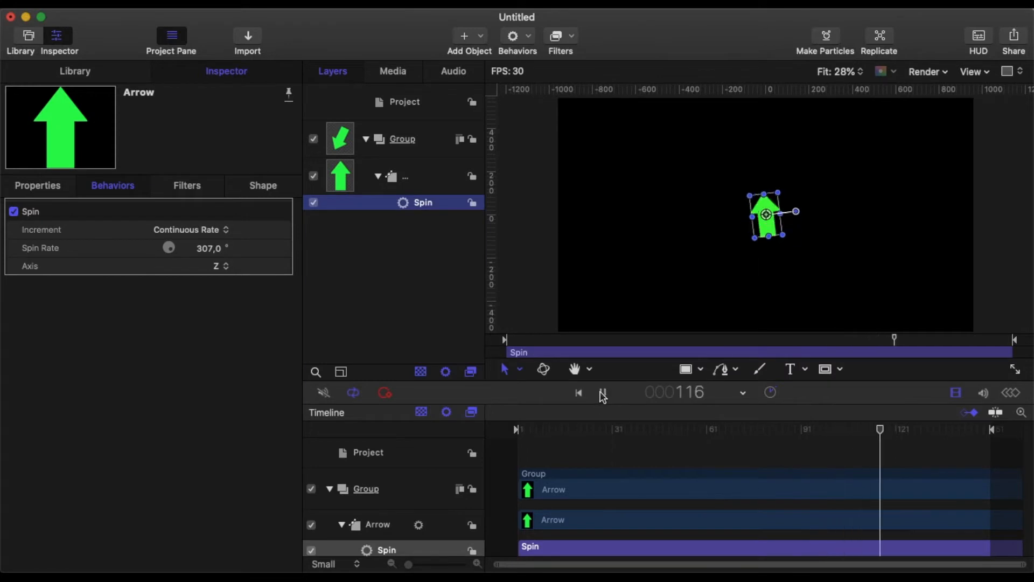
left_click(603, 392)
Step: Reduce the Spin Rate to about 187°, and preview the animation from the first frame
left_click_drag(209, 249, 146, 248)
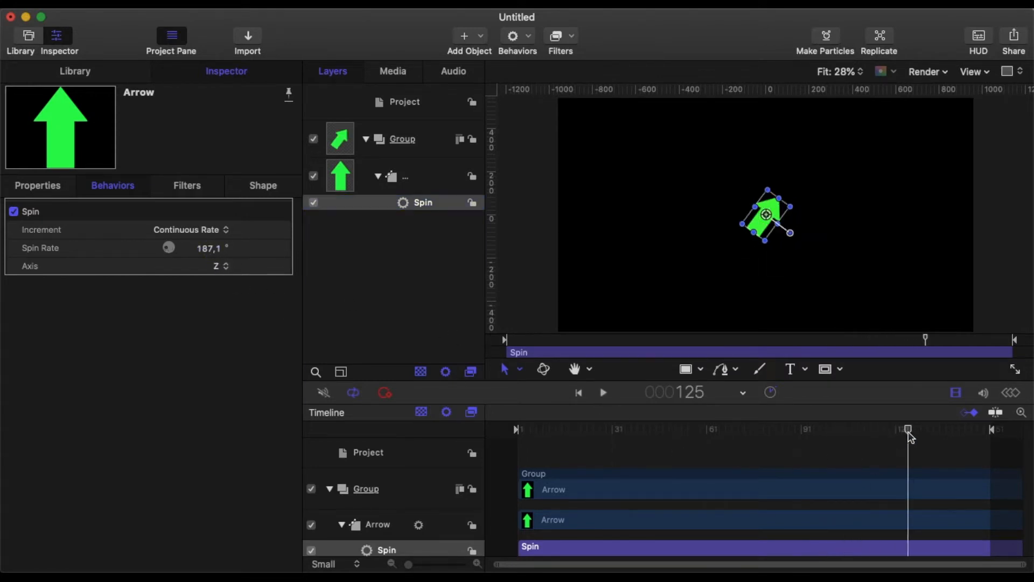
left_click_drag(907, 430, 417, 431)
left_click(603, 393)
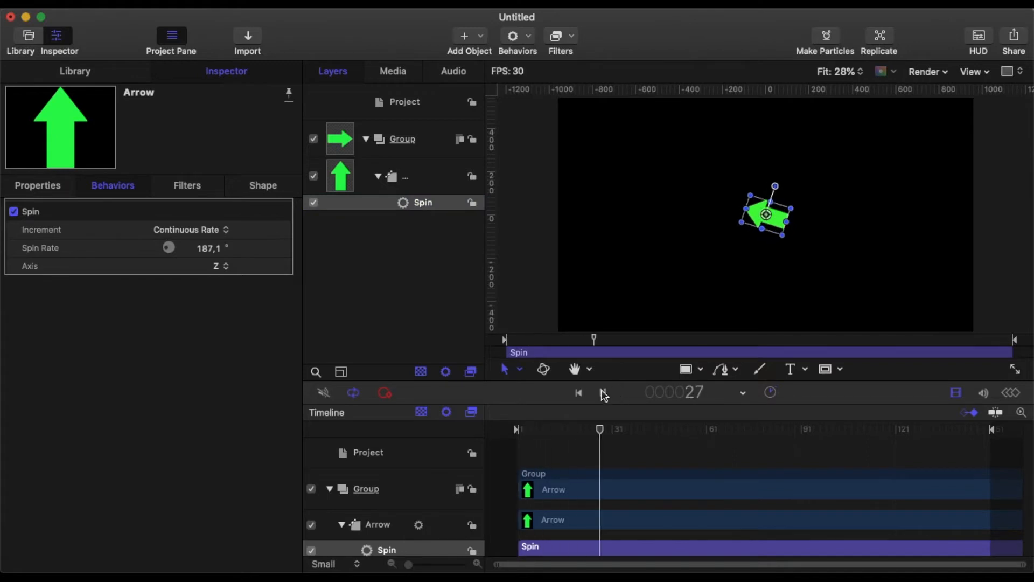
left_click(603, 392)
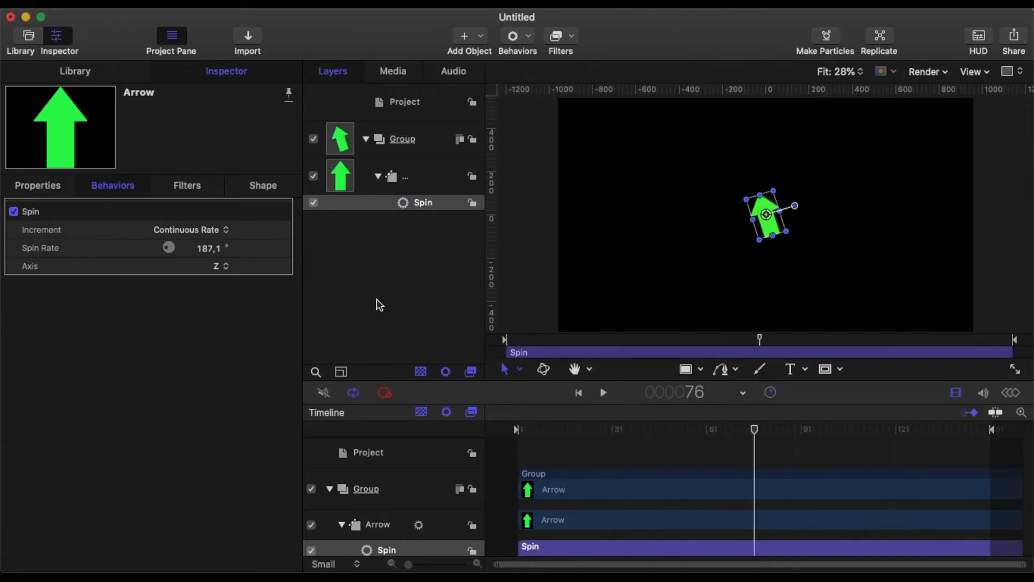
Step: Reverse the arrow's rotation by setting the Spin Rate to -180°, and preview the animation
left_click(201, 252)
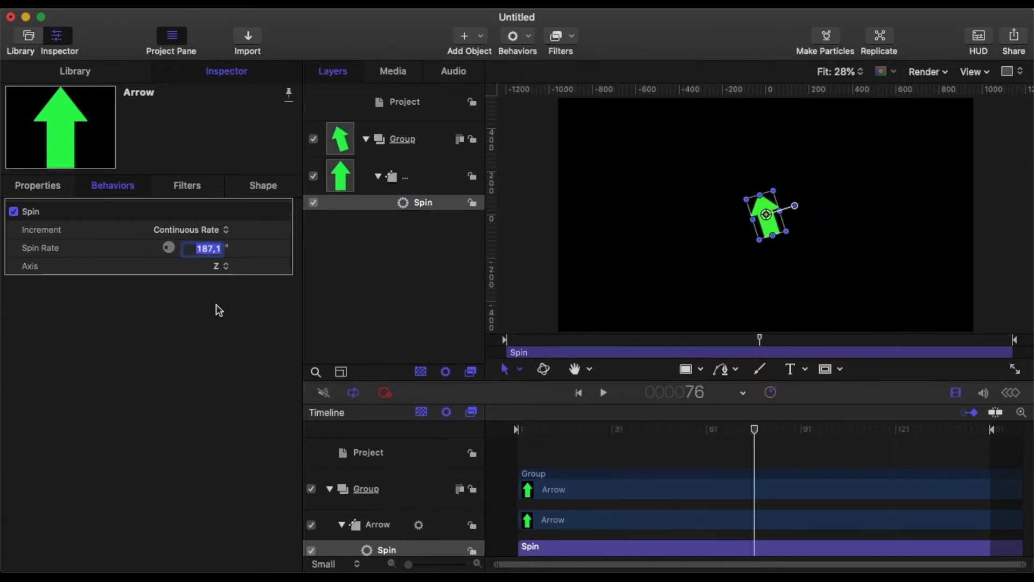
type("-180")
key("Return")
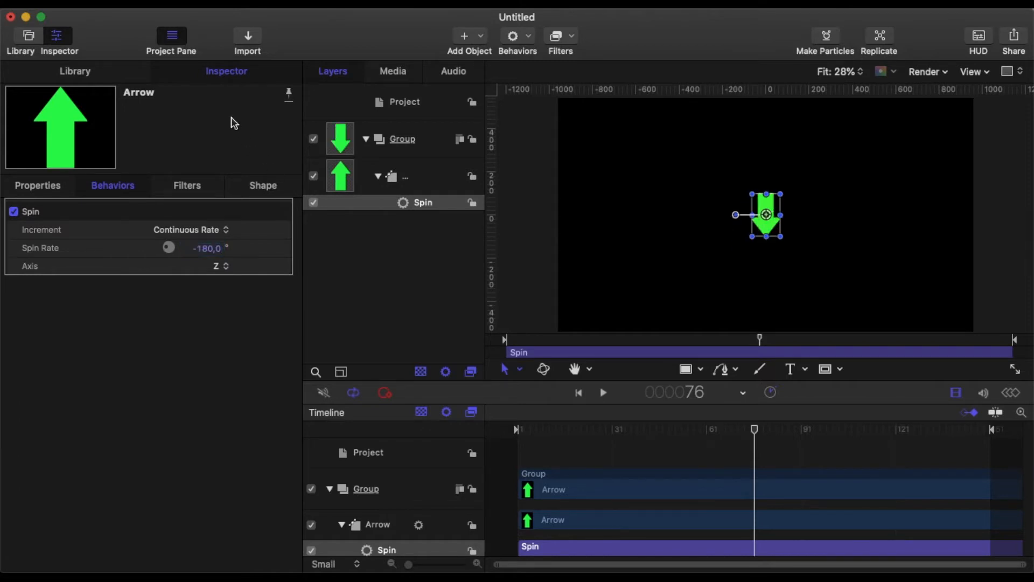
left_click(599, 394)
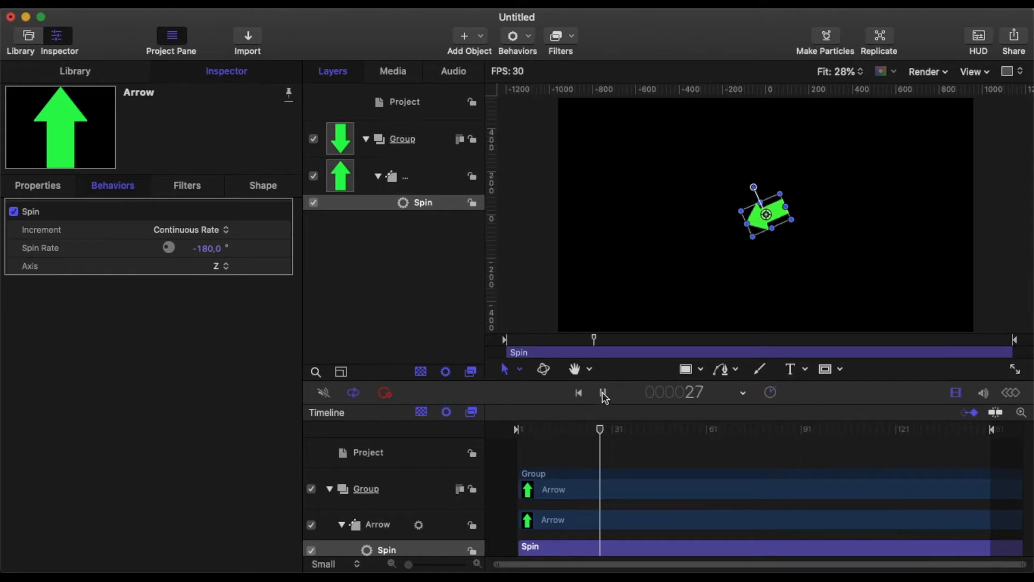
left_click(601, 395)
Step: Return the playhead to the first frame and delete the arrow's Spin behavior
left_click_drag(634, 428, 422, 296)
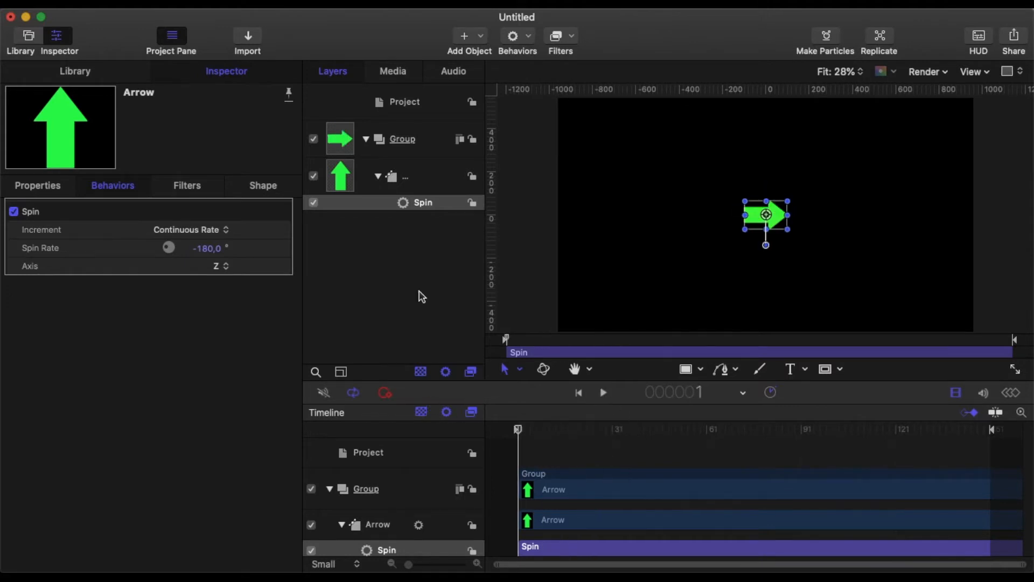
left_click(427, 209)
key("Delete")
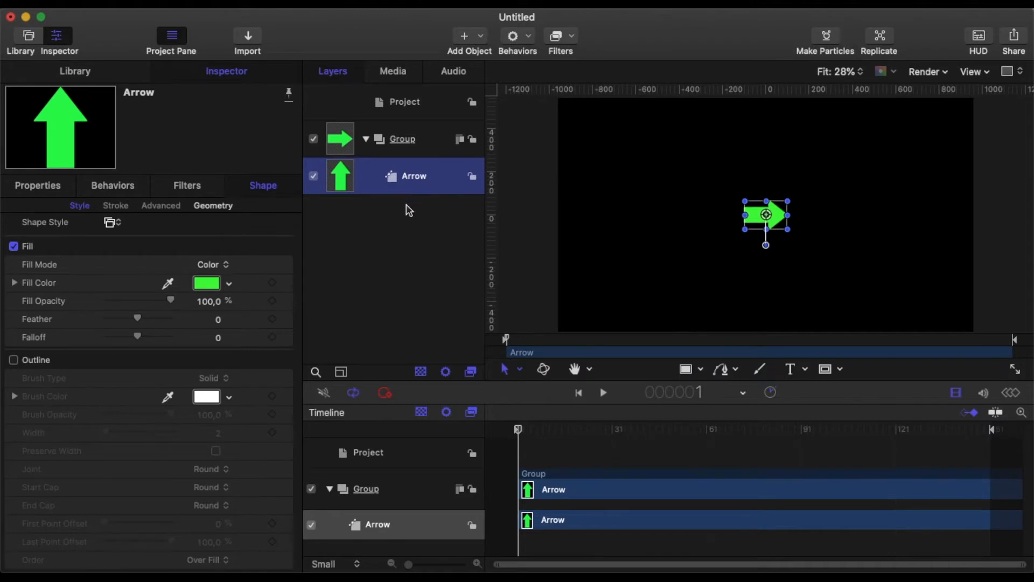
left_click(568, 49)
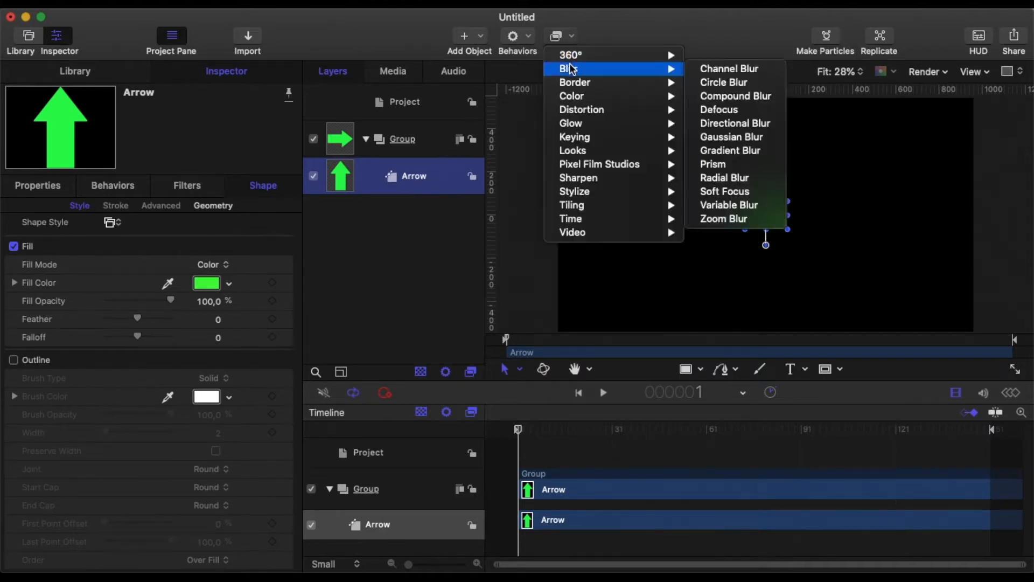
left_click(522, 40)
left_click(521, 41)
mouse_move(535, 73)
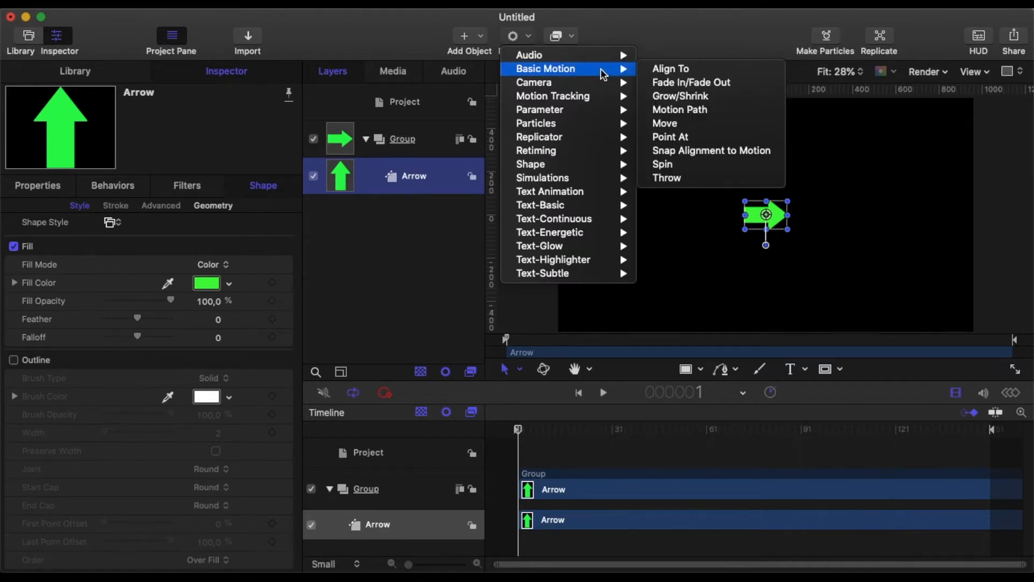
left_click(533, 38)
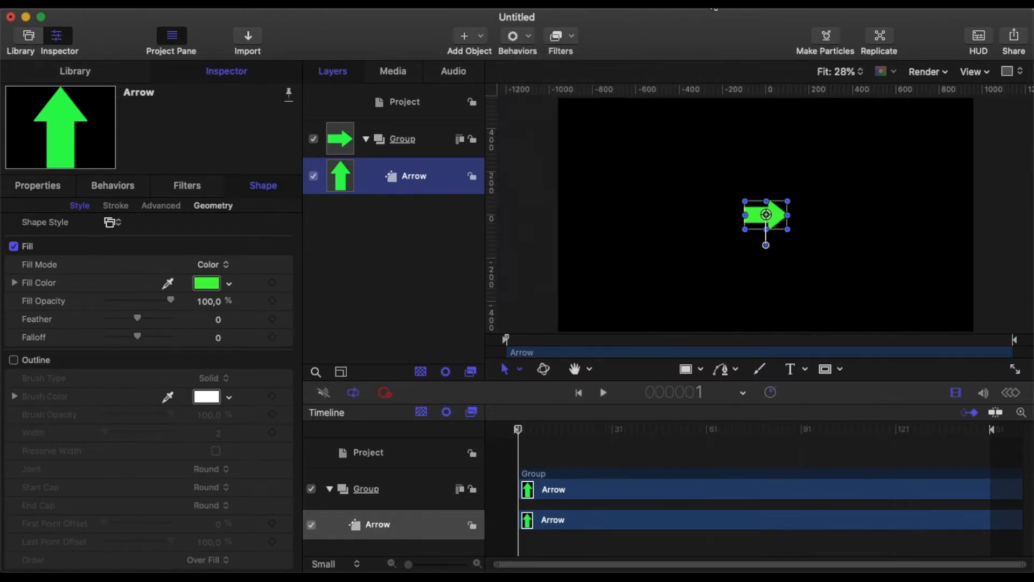
left_click(727, 247)
Step: Move the arrow to about X -771, Y 0 px and apply a Motion Path behavior to it
left_click(399, 180)
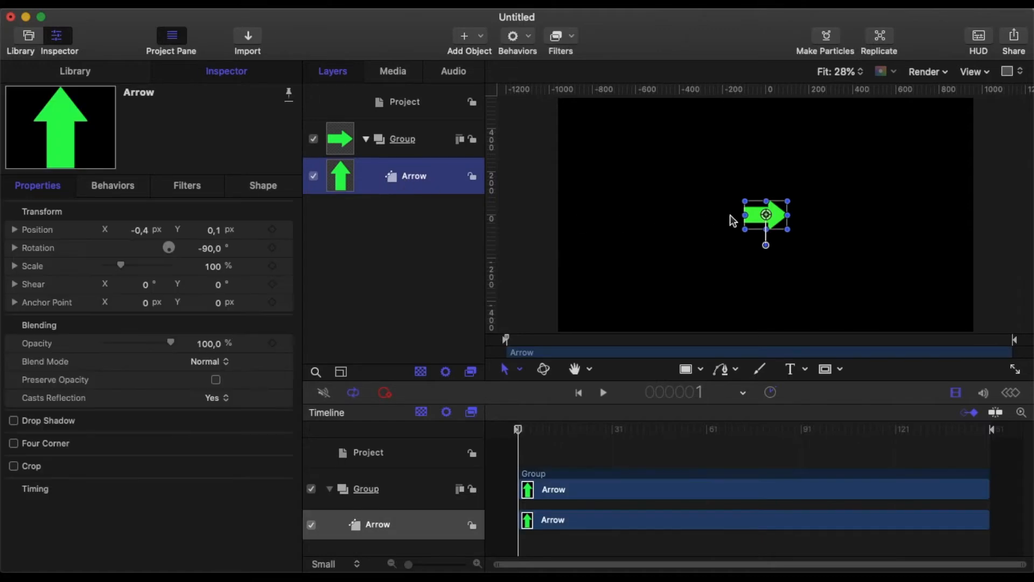
left_click_drag(752, 217, 588, 213)
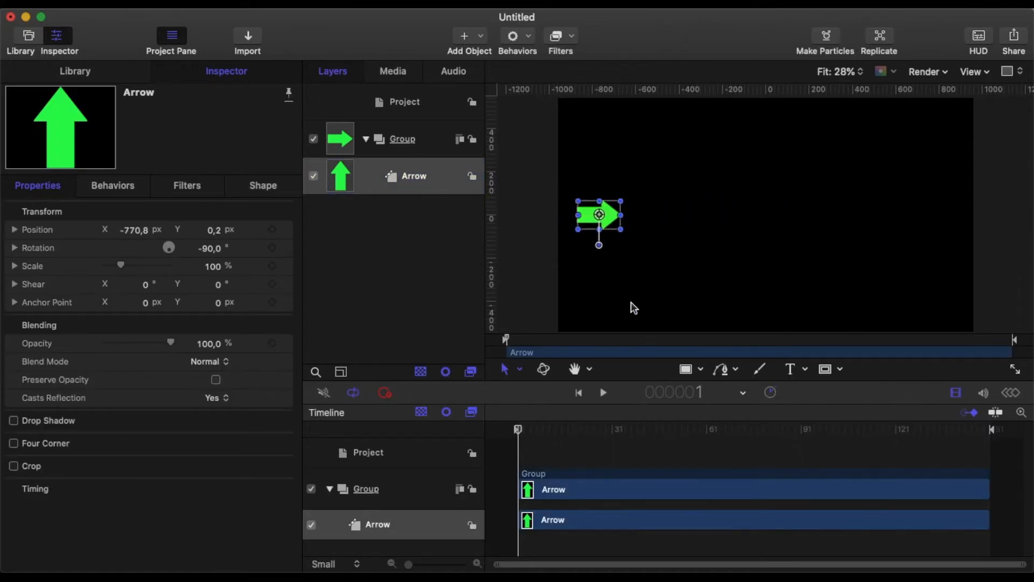
left_click(429, 182)
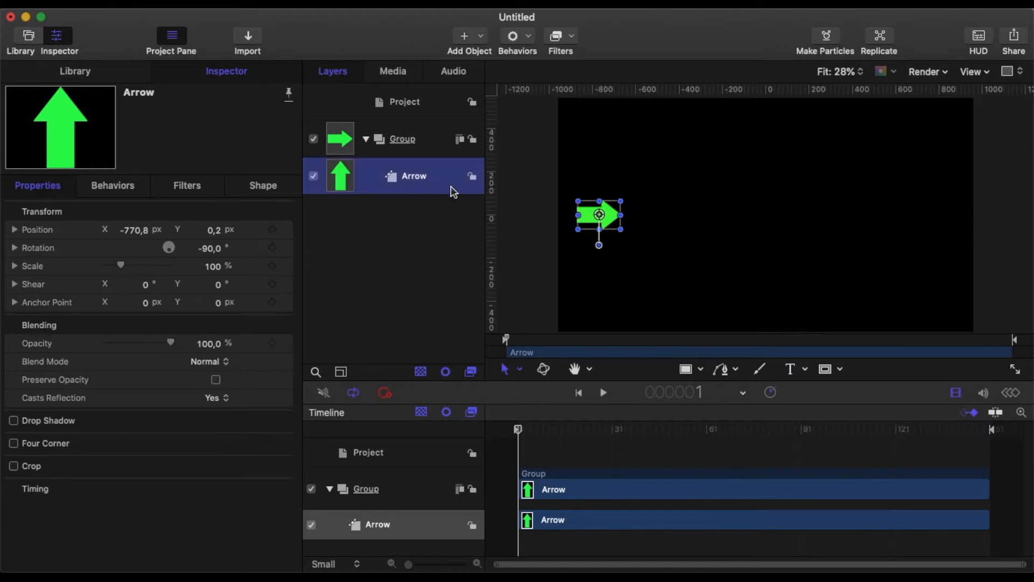
left_click(529, 39)
mouse_move(565, 69)
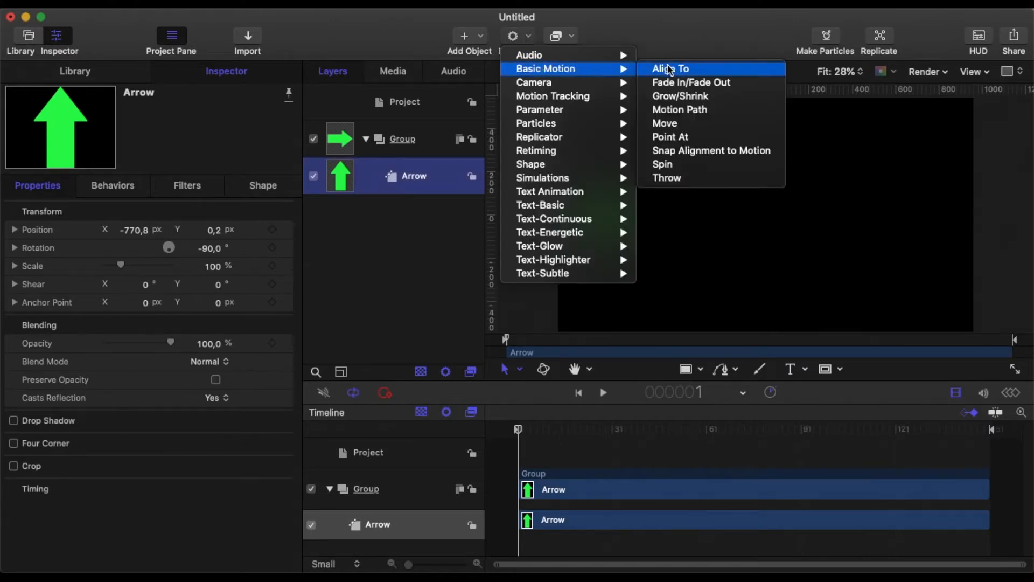
left_click(679, 111)
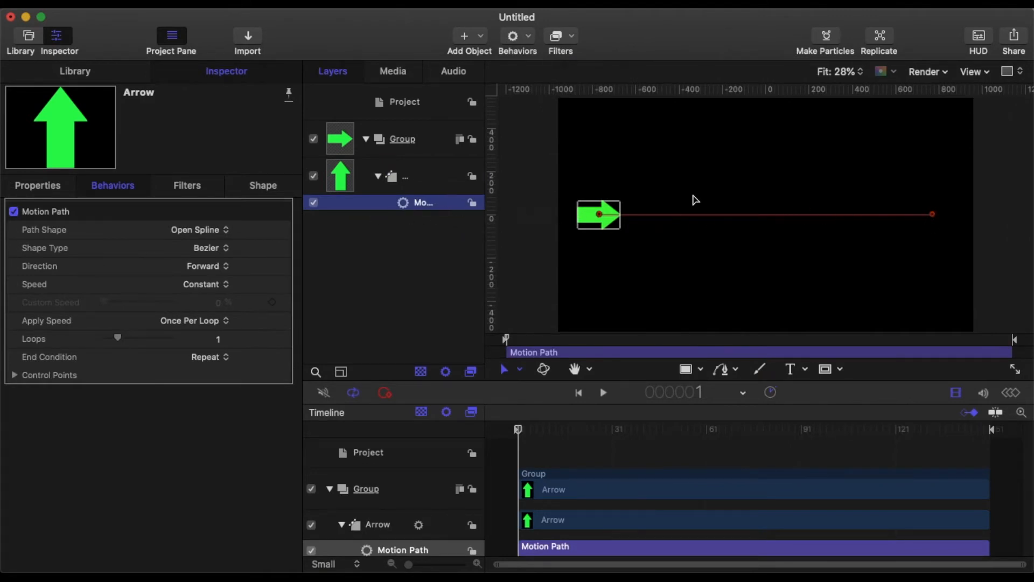
left_click_drag(517, 434, 442, 460)
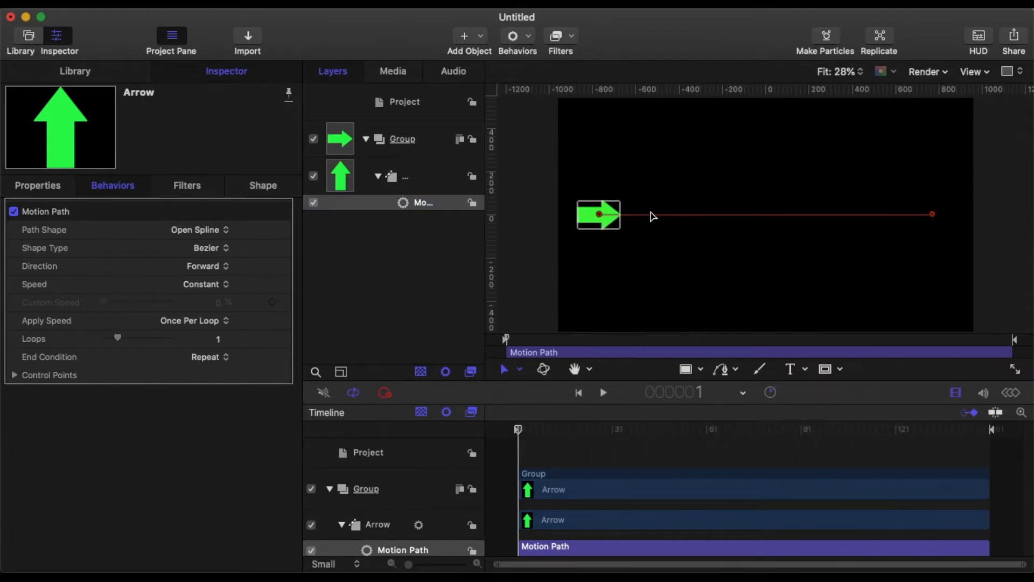
Step: Add a control point near the middle of the motion path and raise it to form an upward arc, adjusting its curve handle
right_click(761, 215)
left_click(782, 227)
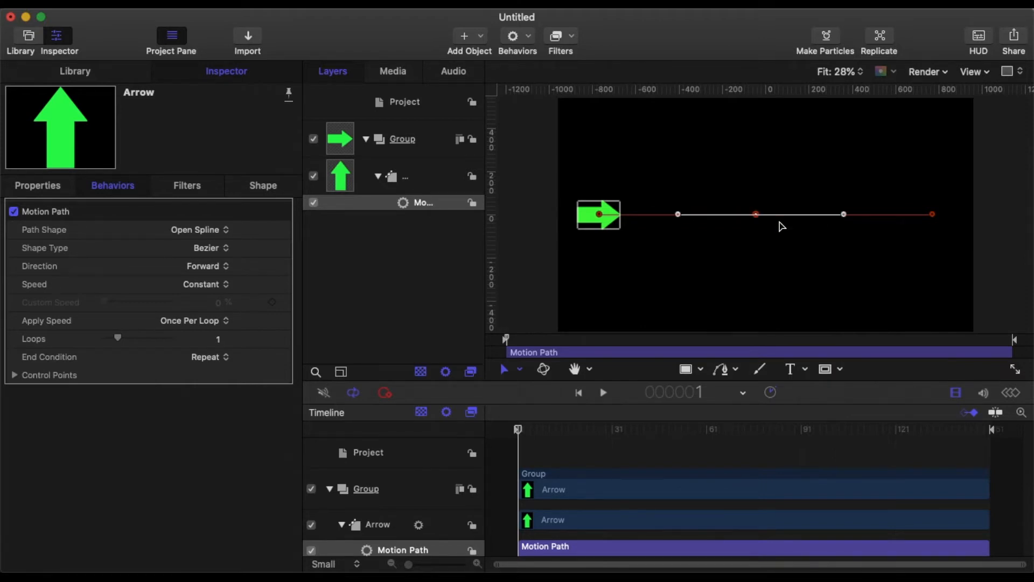
left_click_drag(758, 215, 758, 149)
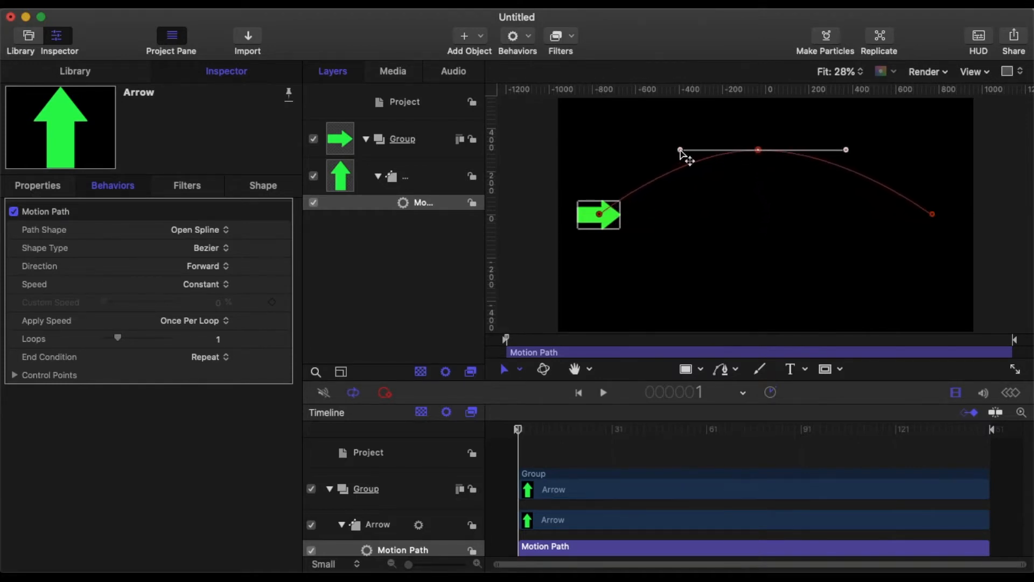
mouse_move(679, 151)
left_mouse_down()
mouse_move(667, 155)
mouse_move(677, 138)
mouse_move(676, 155)
mouse_move(730, 128)
mouse_move(694, 155)
left_mouse_up()
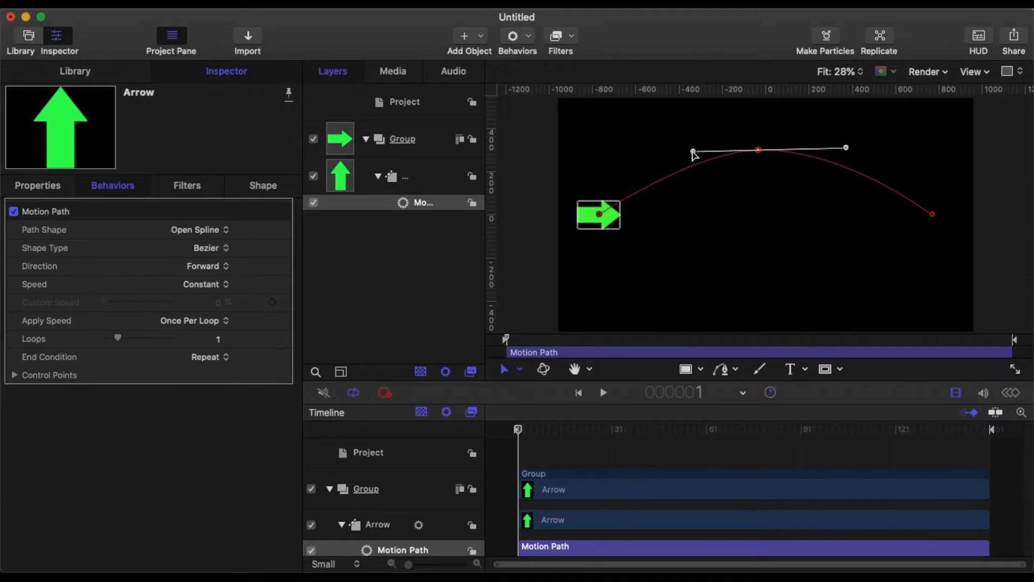
Step: Scrub through the timeline to preview the arrow following its curved motion path, ending at frame 5
left_click(508, 482)
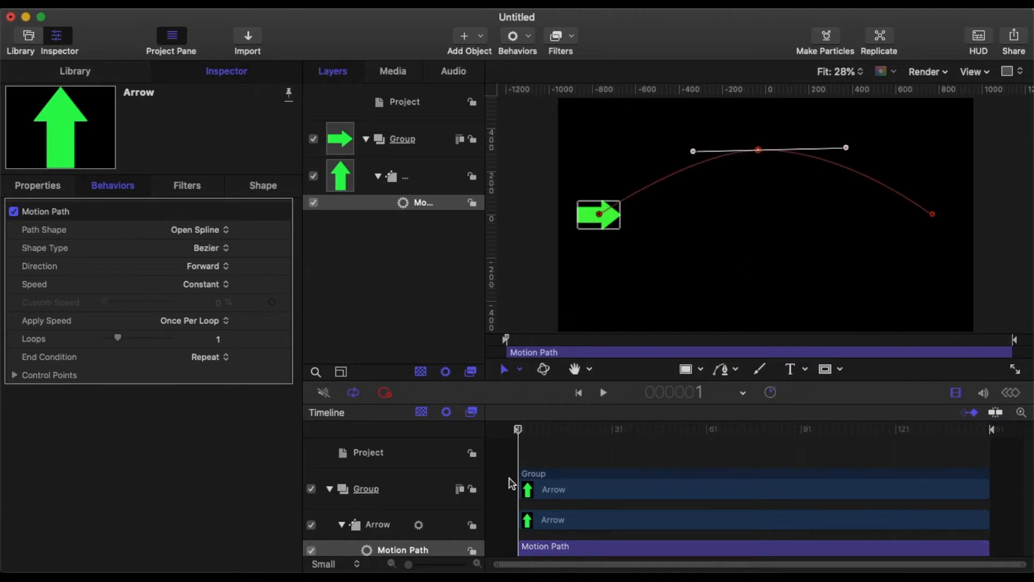
left_click_drag(518, 435, 810, 431)
left_click_drag(821, 469, 489, 535)
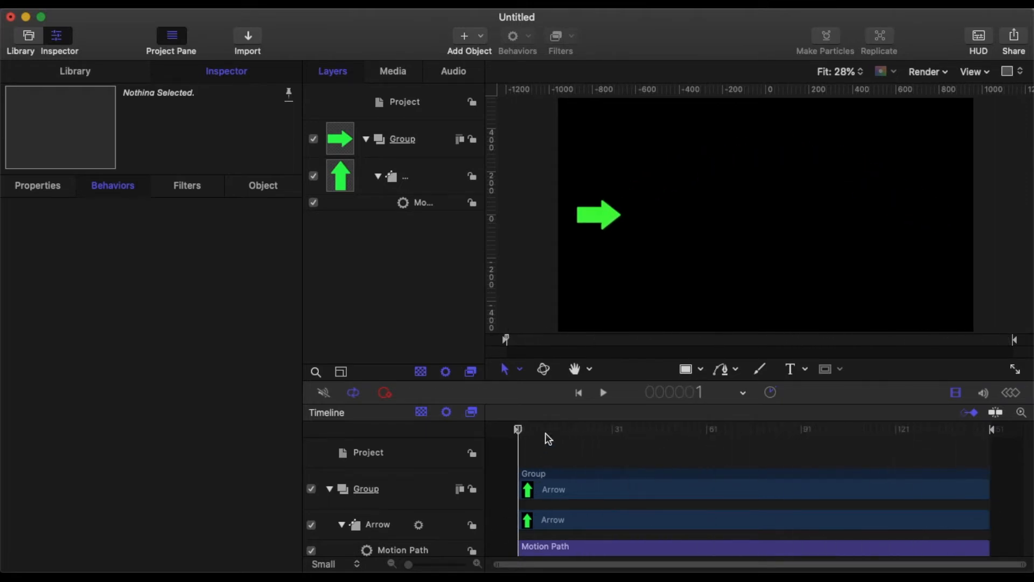
left_click(421, 206)
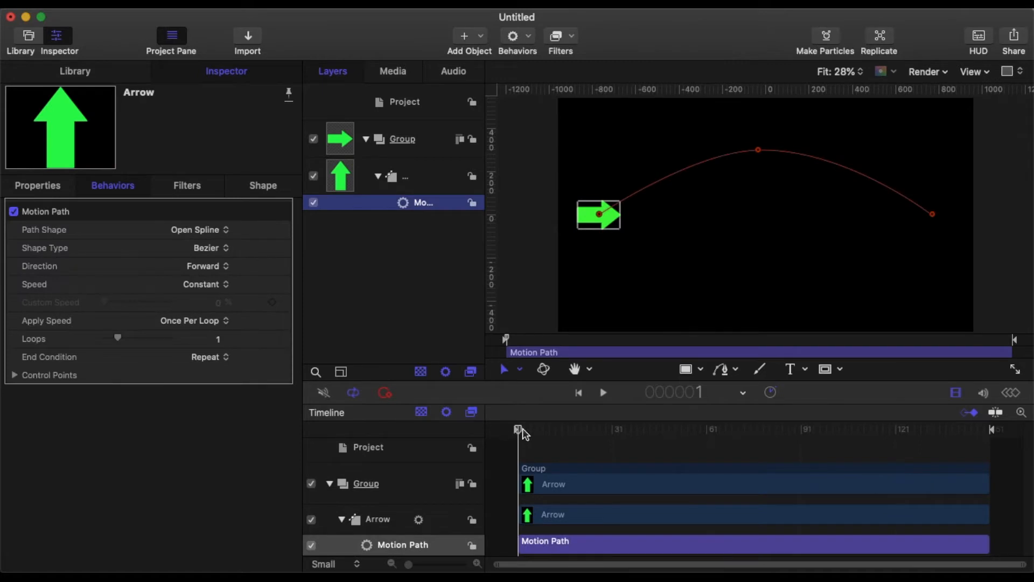
left_click_drag(522, 434, 530, 544)
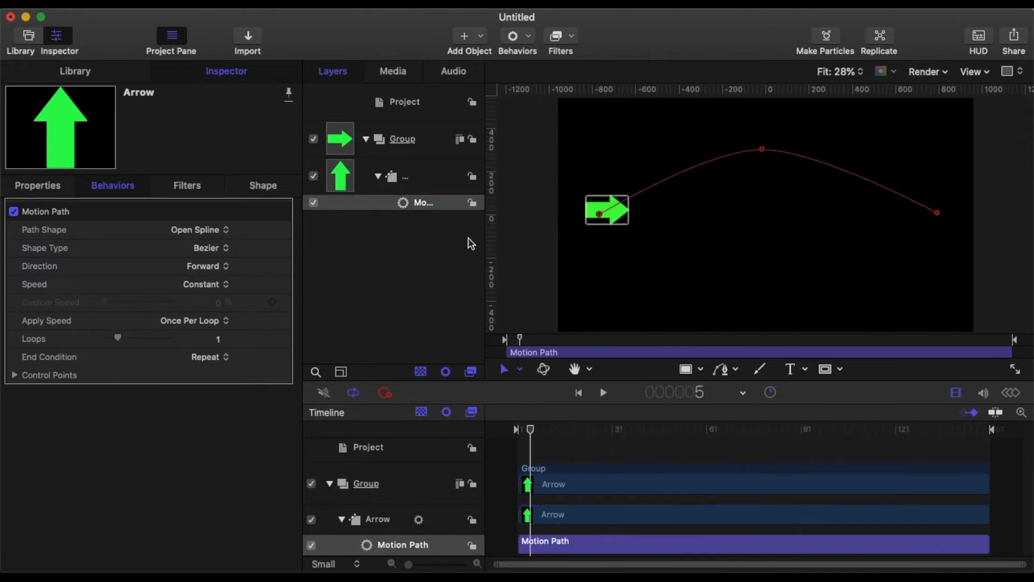
Step: Apply a Snap Alignment to Motion behavior to the arrow with its axis set to Vertical, and preview the movement from frame 1
left_click(440, 188)
left_click(520, 37)
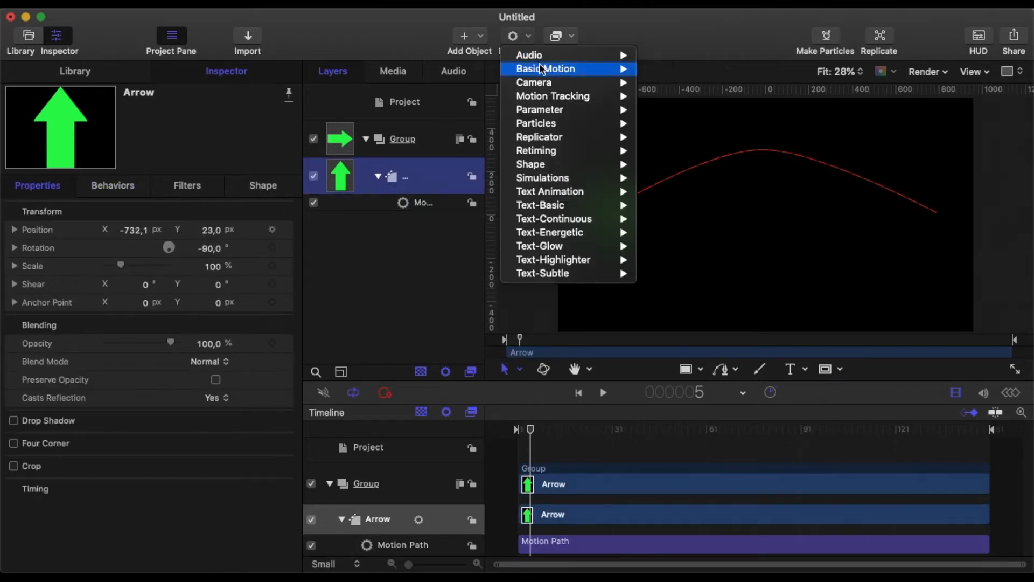
mouse_move(544, 69)
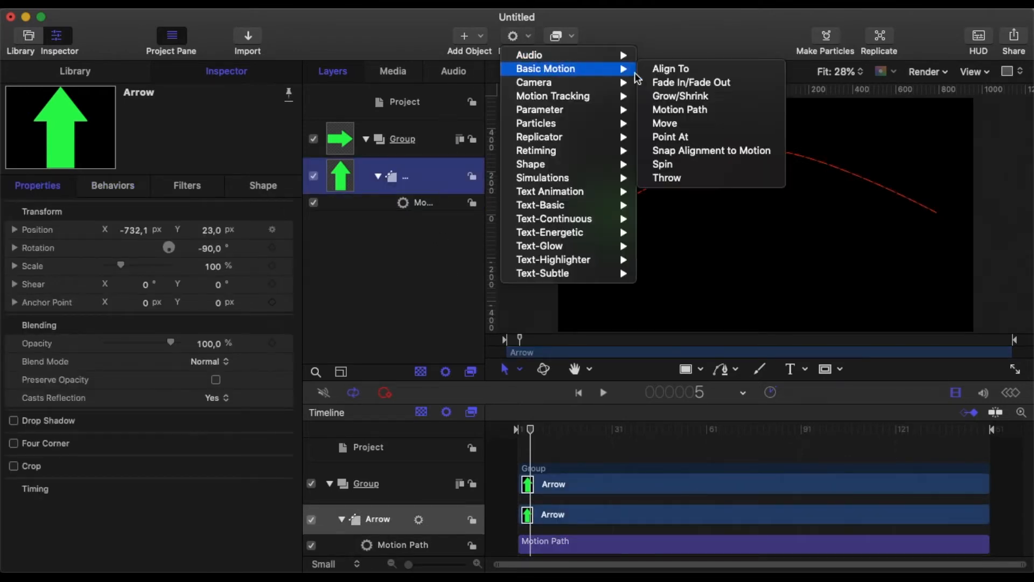
left_click(688, 151)
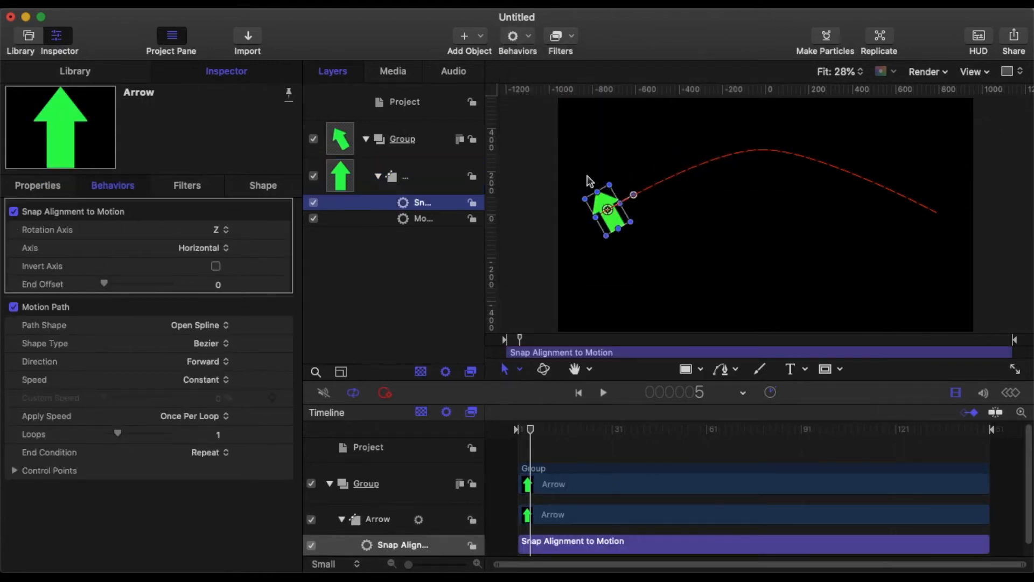
left_click(205, 251)
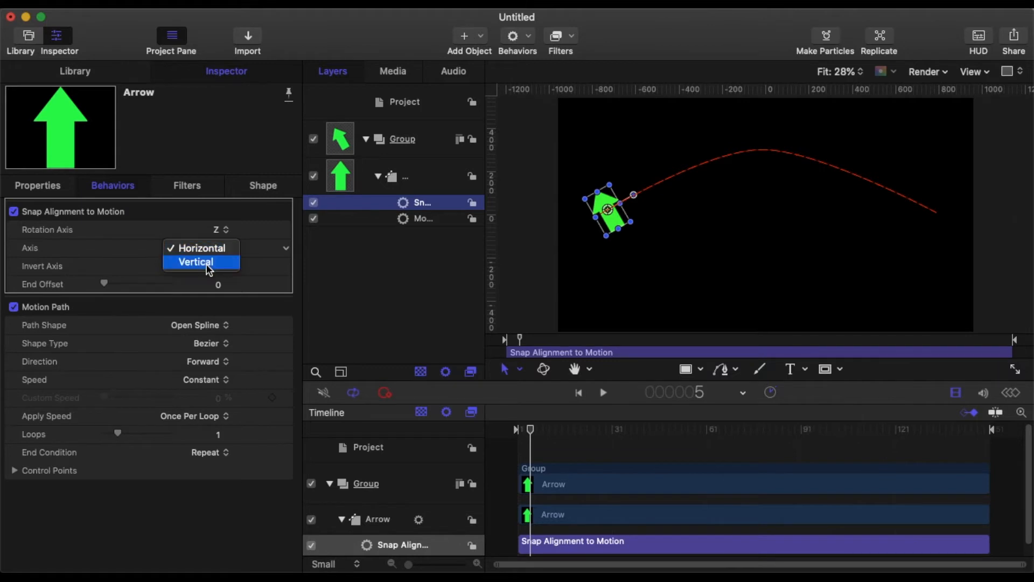
left_click(209, 262)
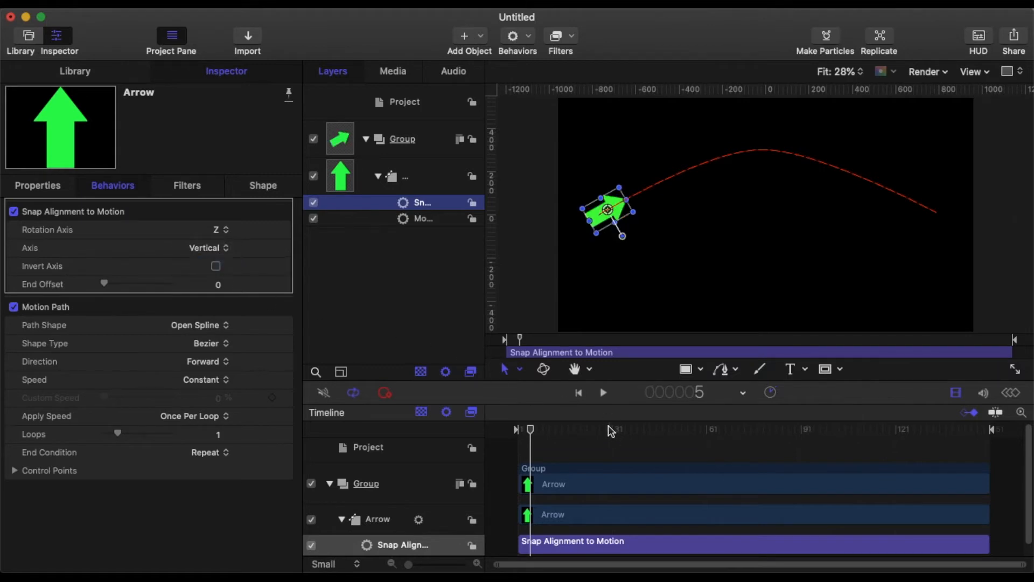
left_click_drag(530, 429, 518, 555)
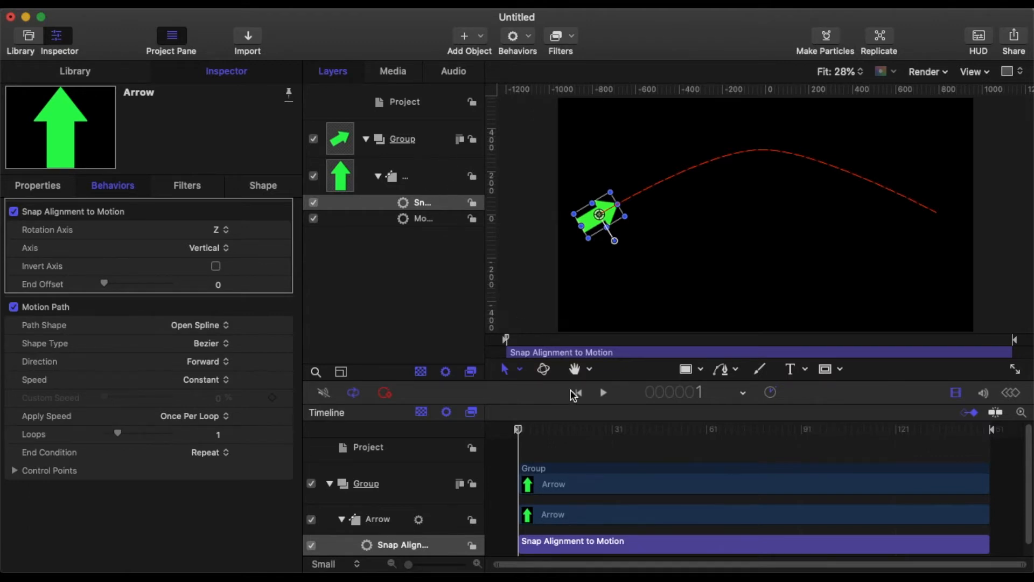
Step: Try the Linear point type on the motion path's middle control point, preview the movement, and return the point to Smooth
left_click(447, 223)
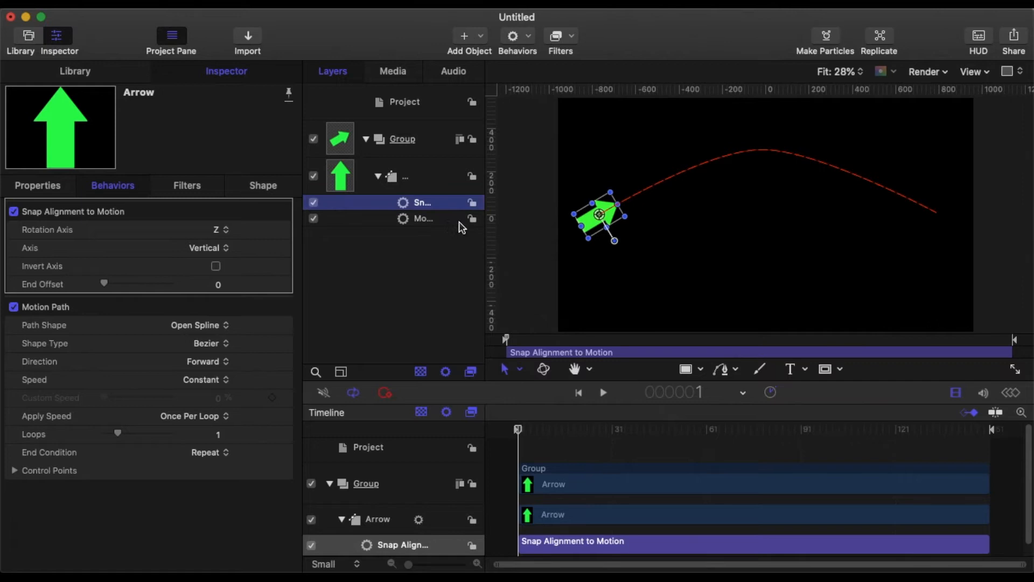
left_click(422, 219)
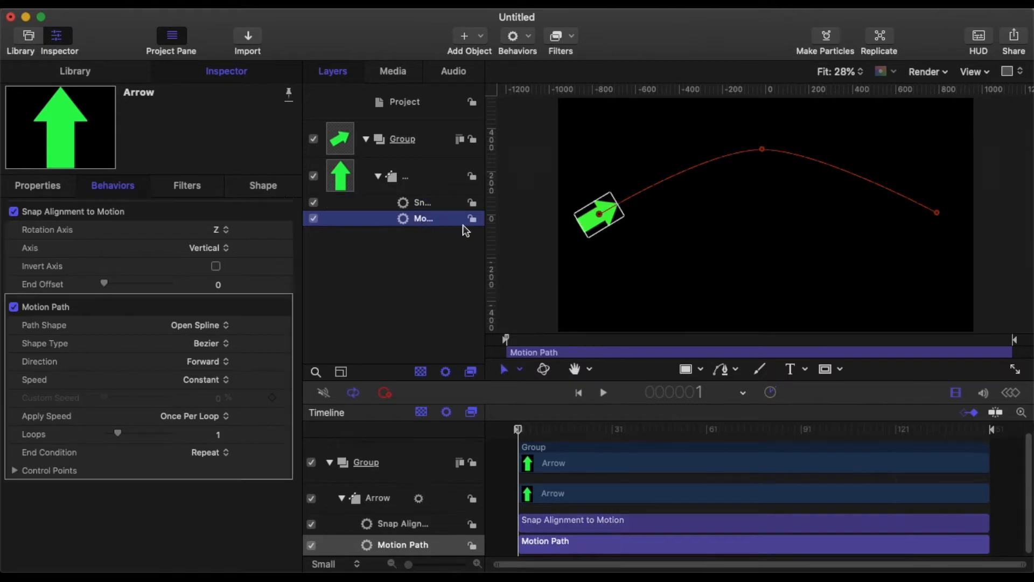
right_click(762, 150)
left_click(792, 159)
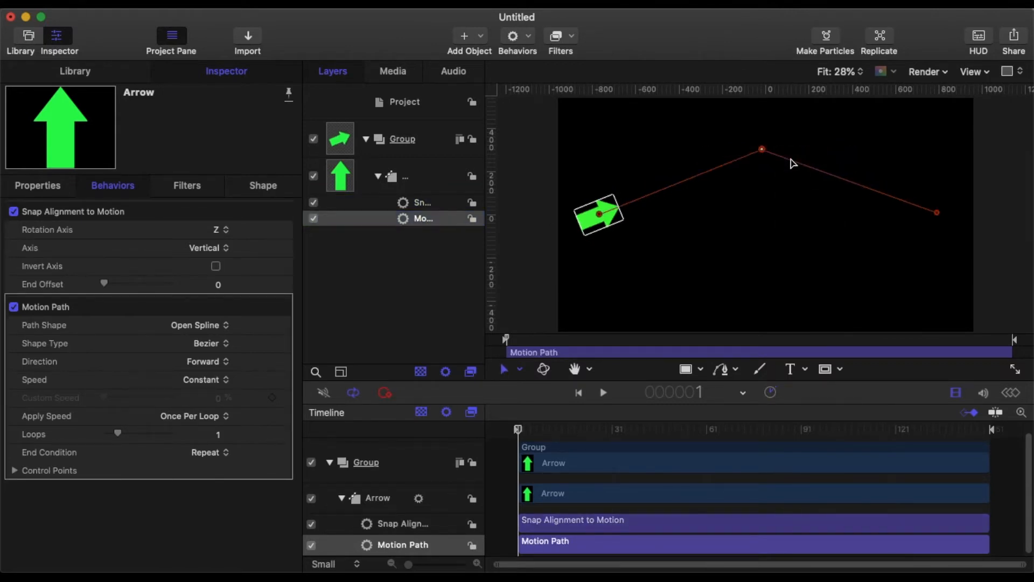
left_click_drag(525, 439, 498, 501)
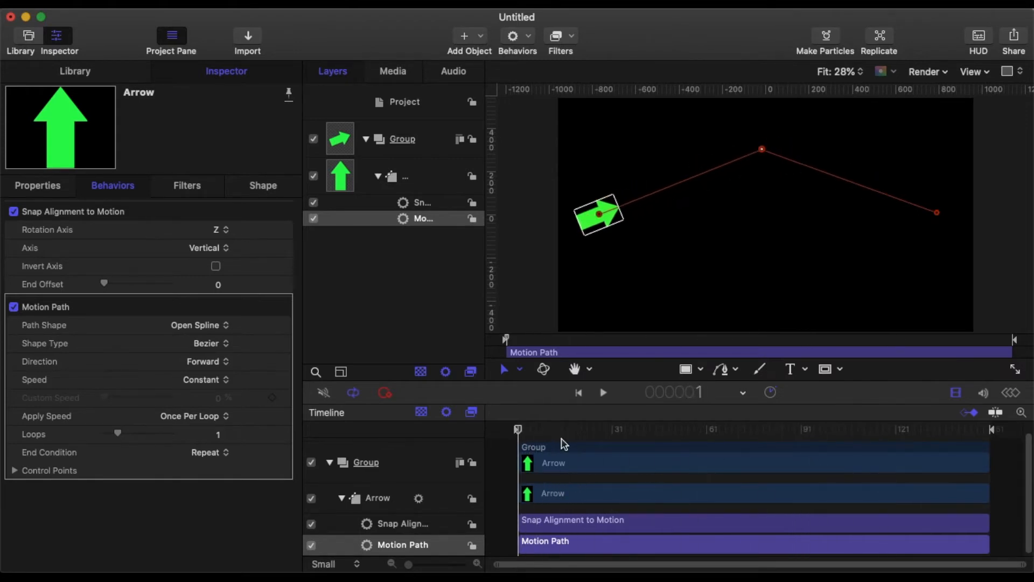
right_click(762, 151)
left_click(780, 171)
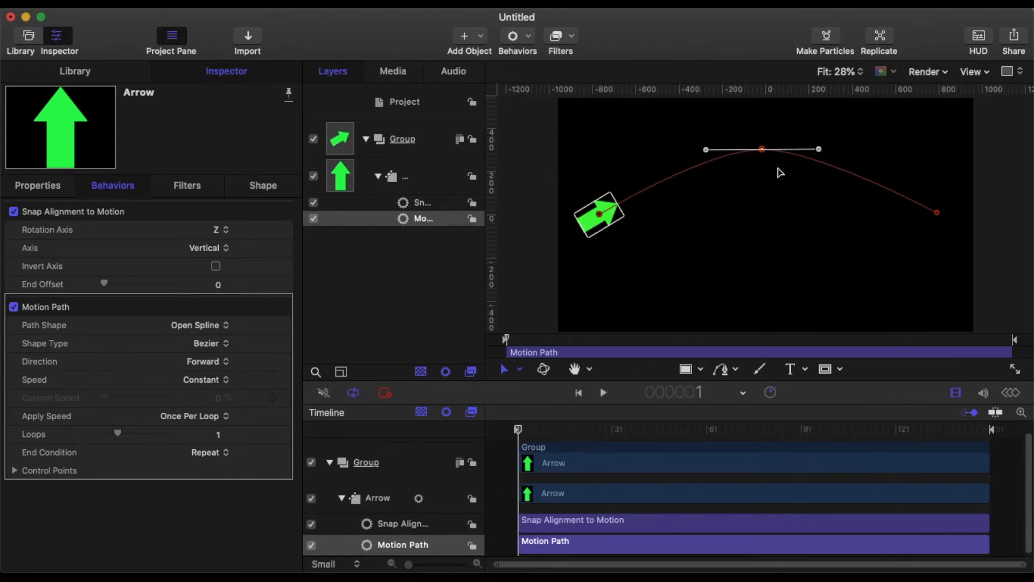
Step: Try deleting the middle control point of the motion path, and undo the deletion
right_click(762, 150)
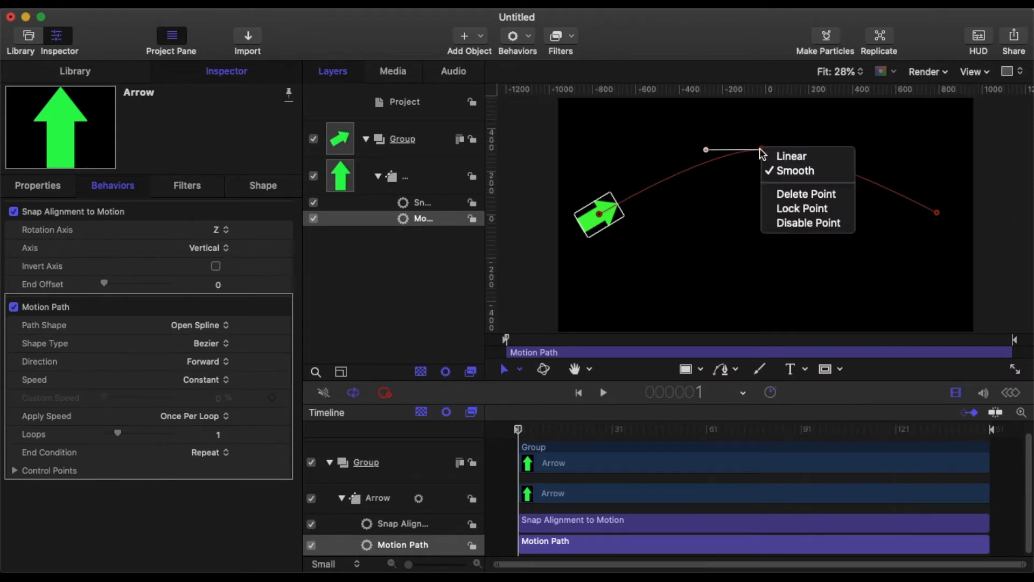
left_click(792, 194)
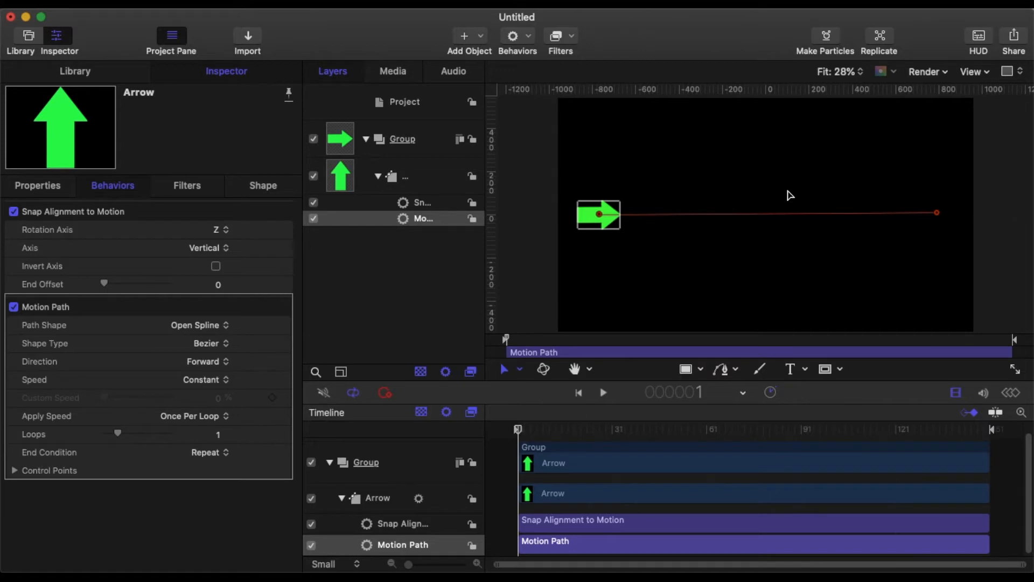
key("super+z")
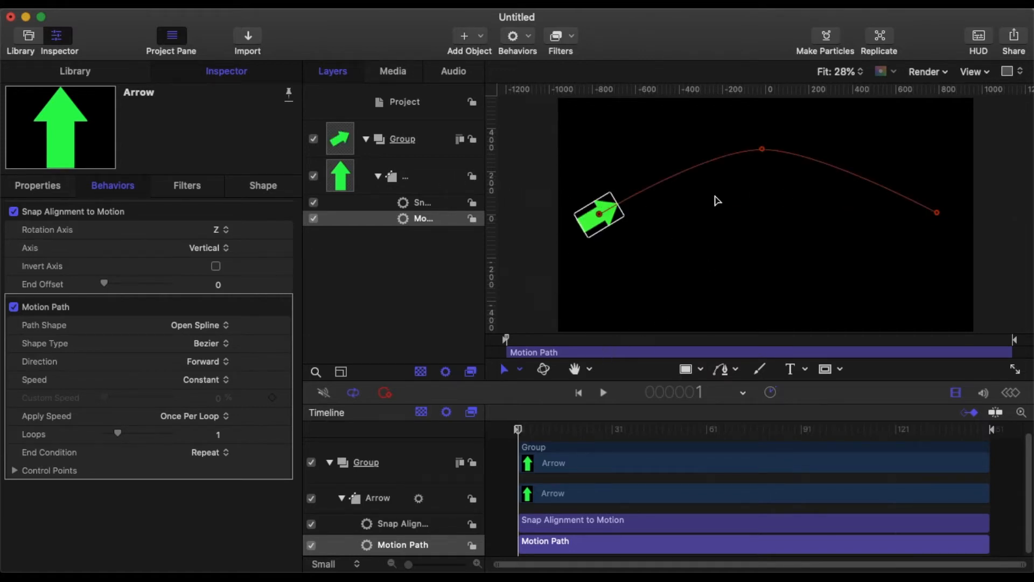
Step: Add a control point before the motion path's peak, lower it into a broad valley, and move the start point to about X -985, Y 257 px
right_click(682, 179)
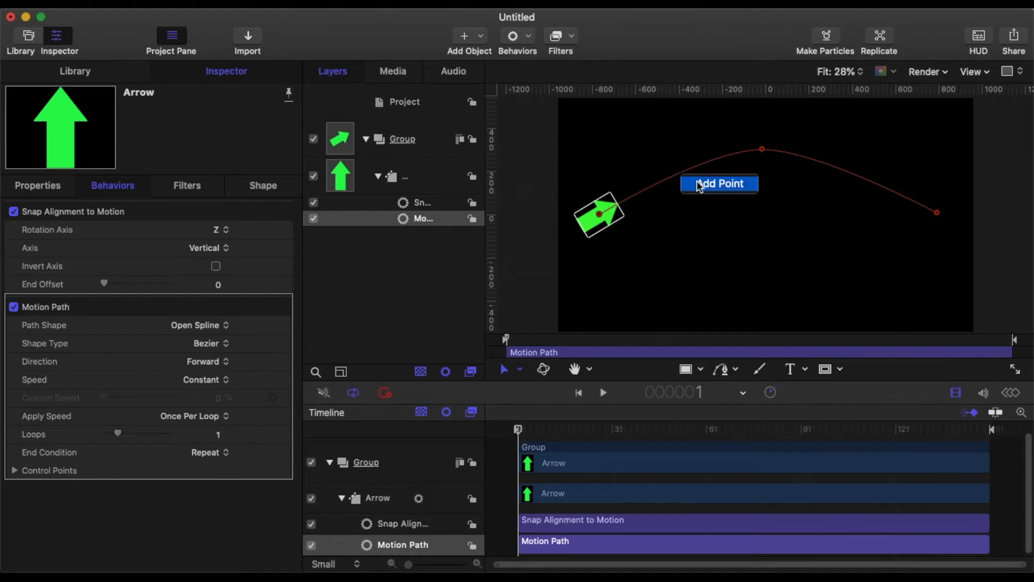
left_click(695, 183)
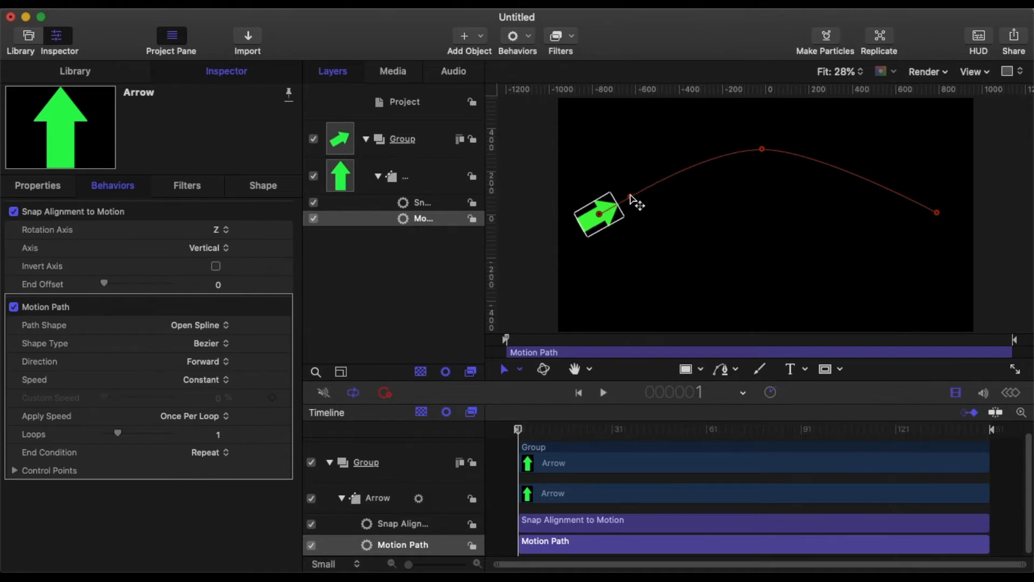
left_click_drag(630, 196, 695, 295)
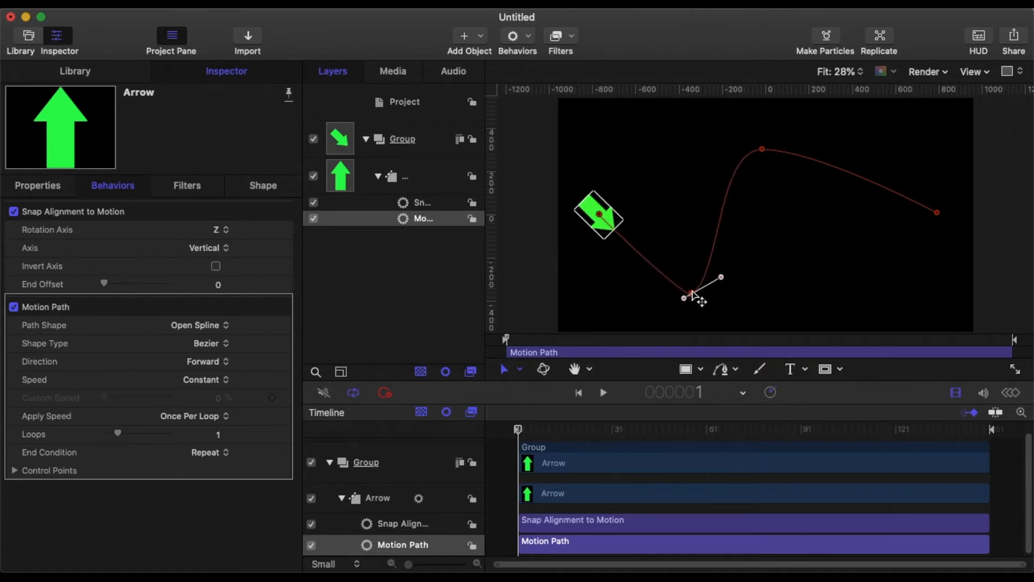
left_click_drag(602, 219, 553, 159)
left_click_drag(690, 294, 732, 297)
left_click_drag(626, 306, 570, 299)
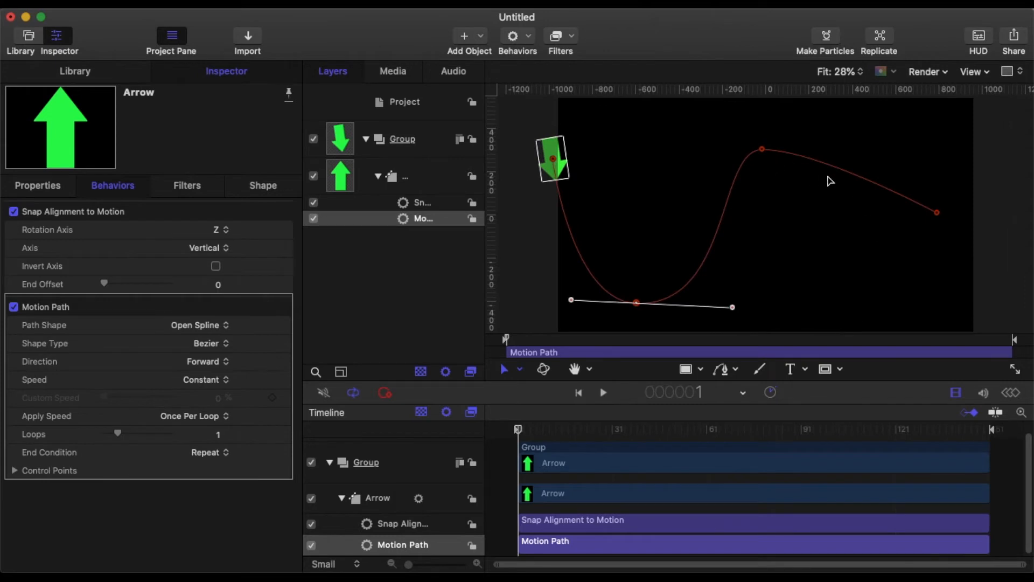
Step: Add a control point after the motion path's peak, pull it down into a second valley, widen the peak's curve, and preview the movement
right_click(852, 173)
left_click(869, 181)
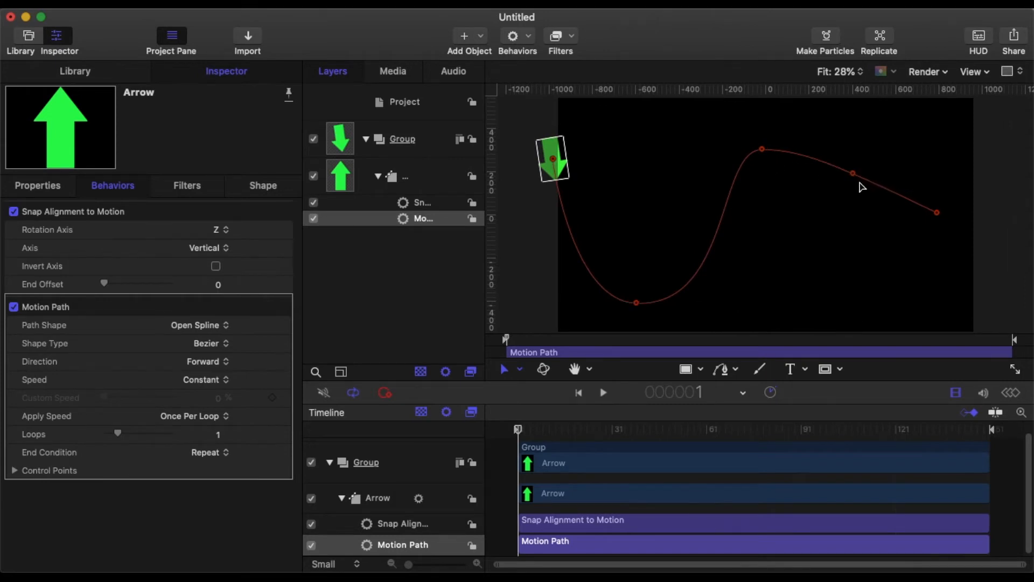
left_click_drag(853, 173, 802, 296)
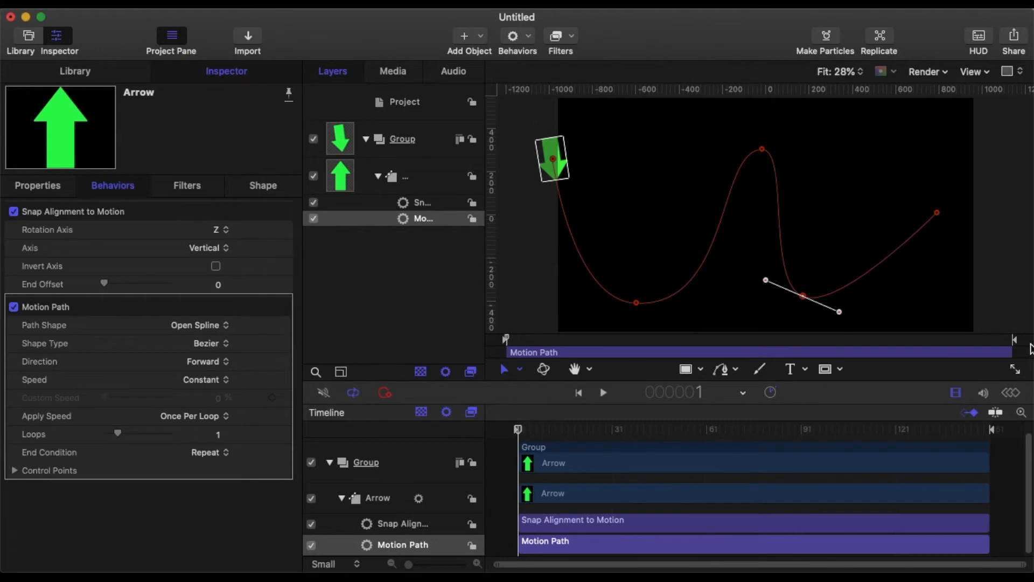
left_click(762, 149)
left_click_drag(787, 150, 824, 154)
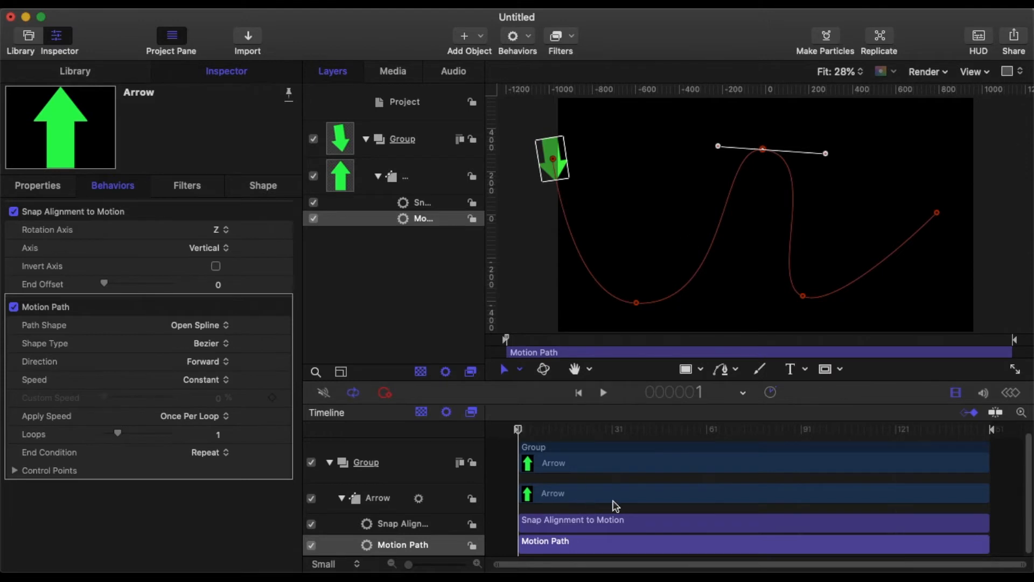
left_click_drag(526, 433, 474, 549)
Step: Disable the arrow's Snap Alignment to Motion behavior and draw a small white rectangle at about X -557, Y 377 px
left_click(313, 202)
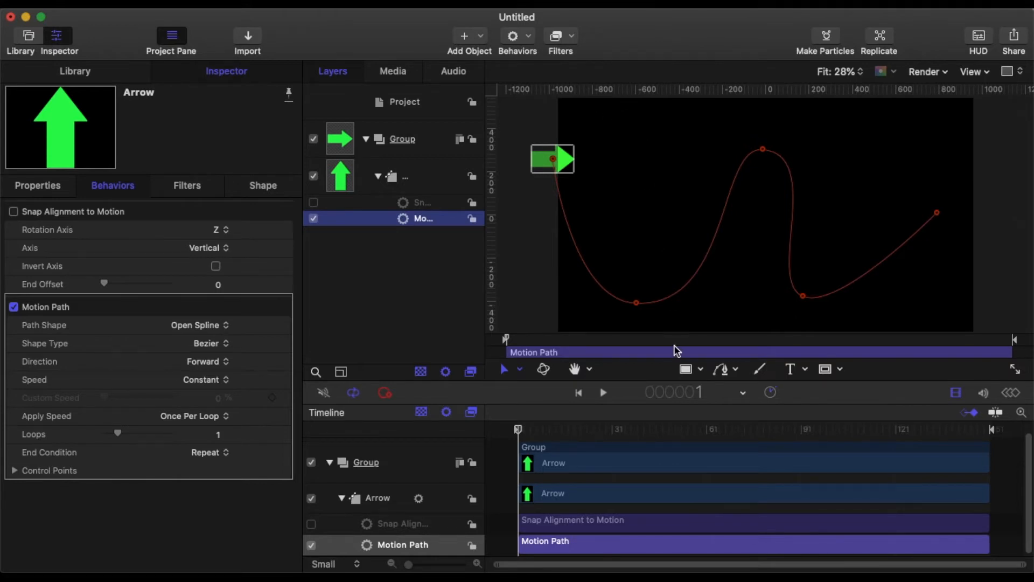
left_click(694, 374)
mouse_move(631, 121)
left_mouse_down()
mouse_move(662, 126)
mouse_move(659, 144)
left_mouse_up()
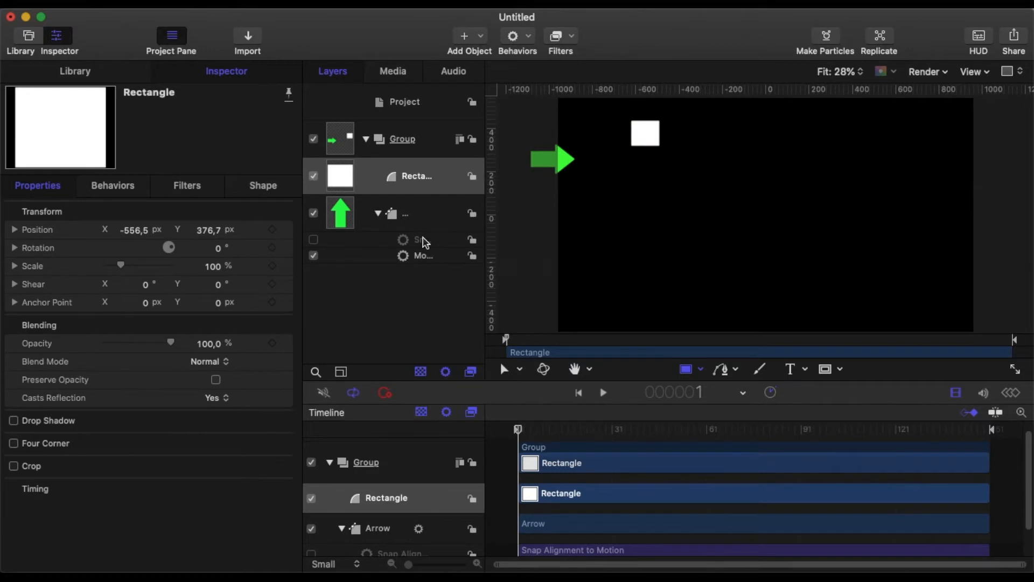
Step: Apply a Point At behavior to the arrow with the white rectangle as its target object, and scrub through the movement
left_click(423, 239)
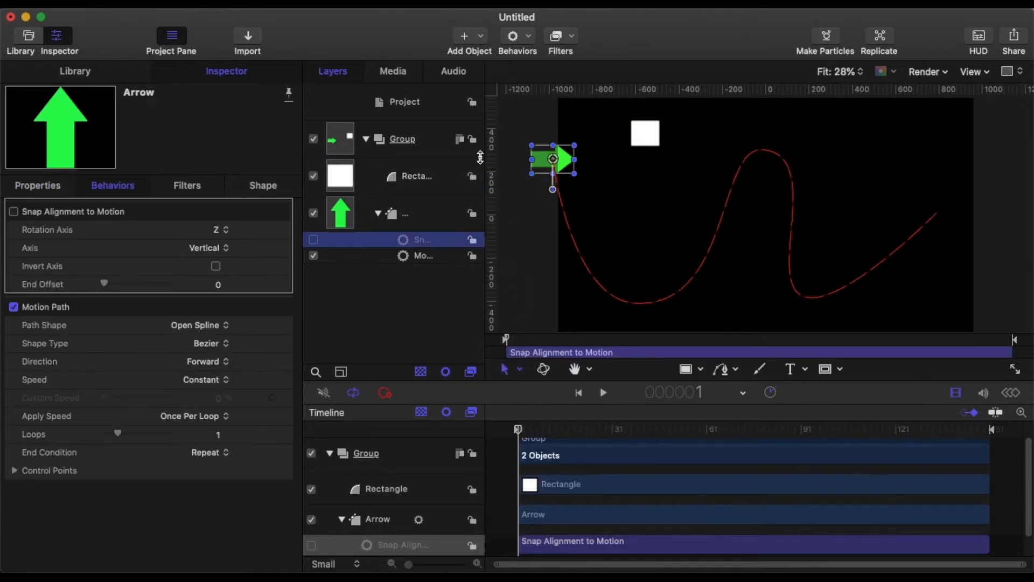
left_click(437, 217)
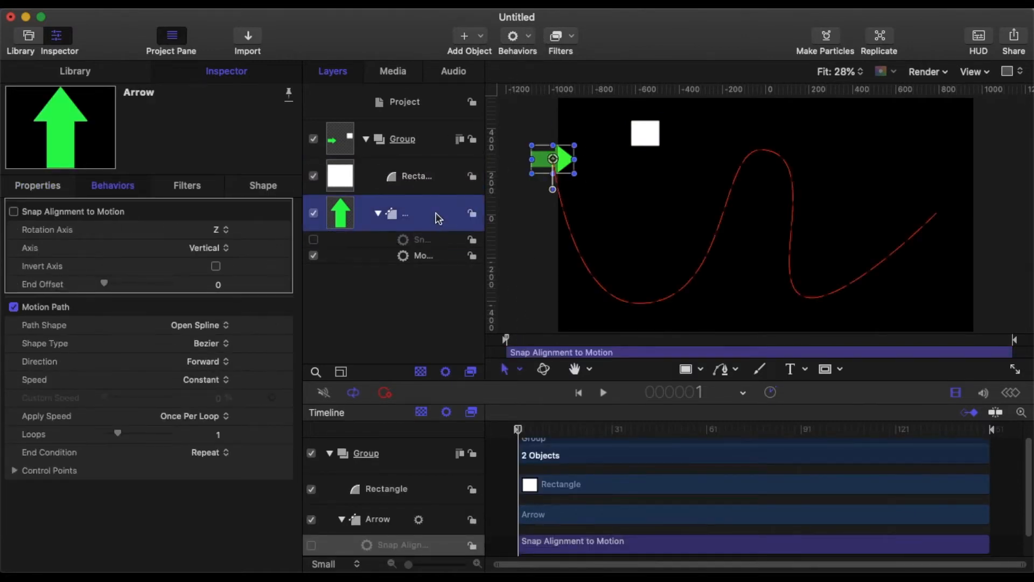
left_click(532, 29)
mouse_move(550, 71)
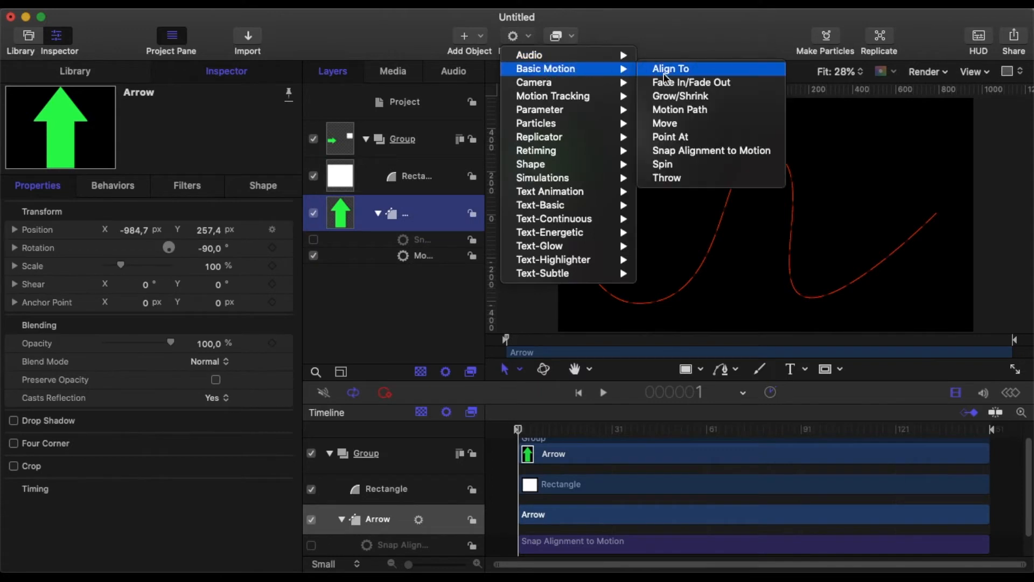
key("Escape")
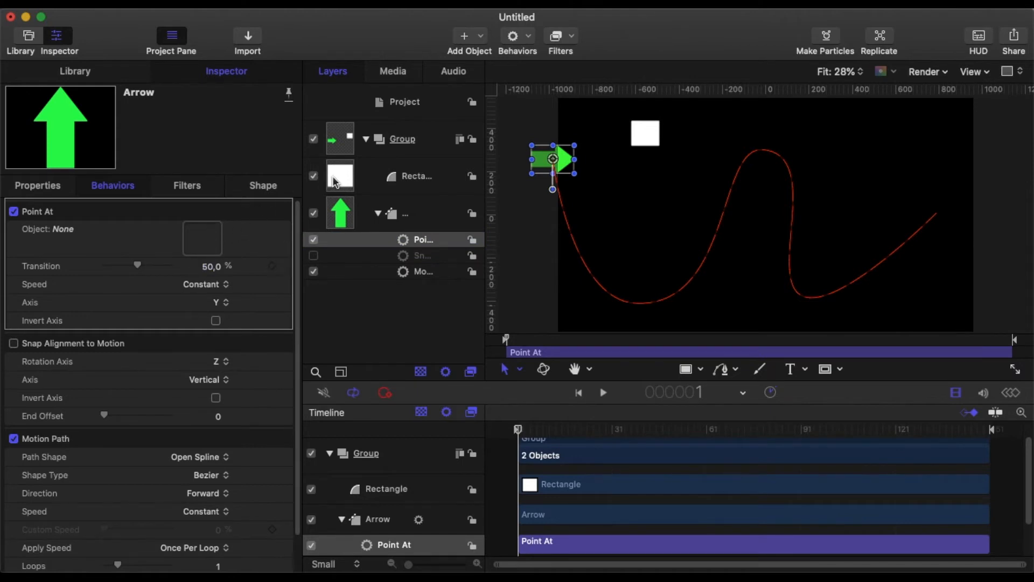
left_click_drag(335, 179, 199, 240)
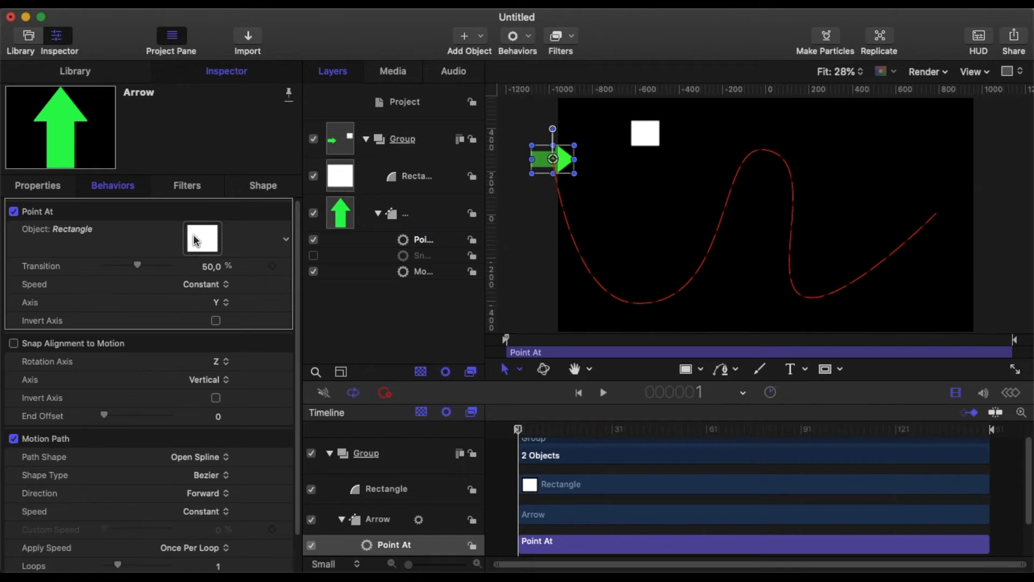
left_click_drag(517, 431, 519, 390)
Step: Set the Point At behavior's Transition to 0%, play the animation, and return the playhead to frame 1
left_click_drag(139, 268, 98, 268)
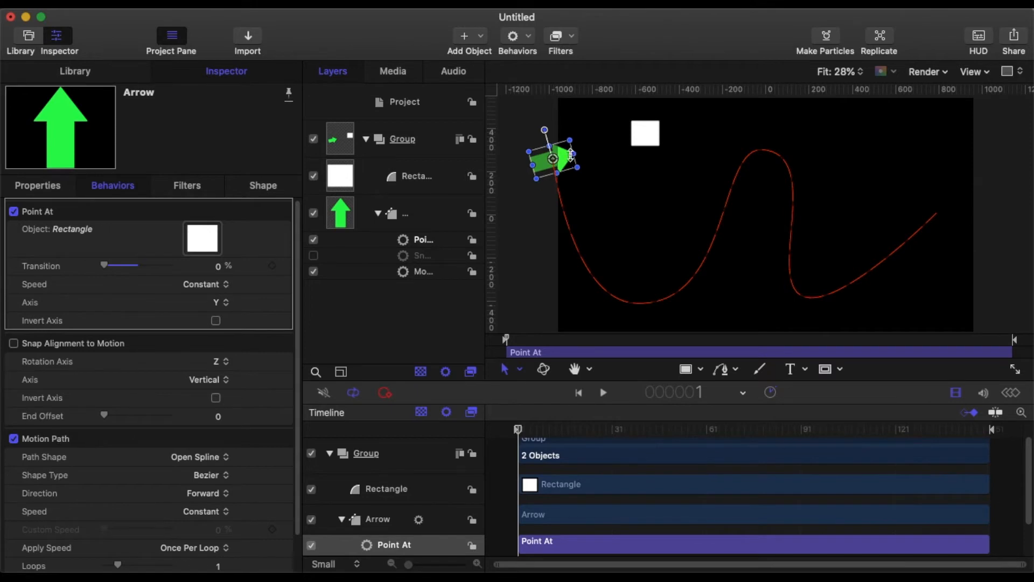
left_click(604, 393)
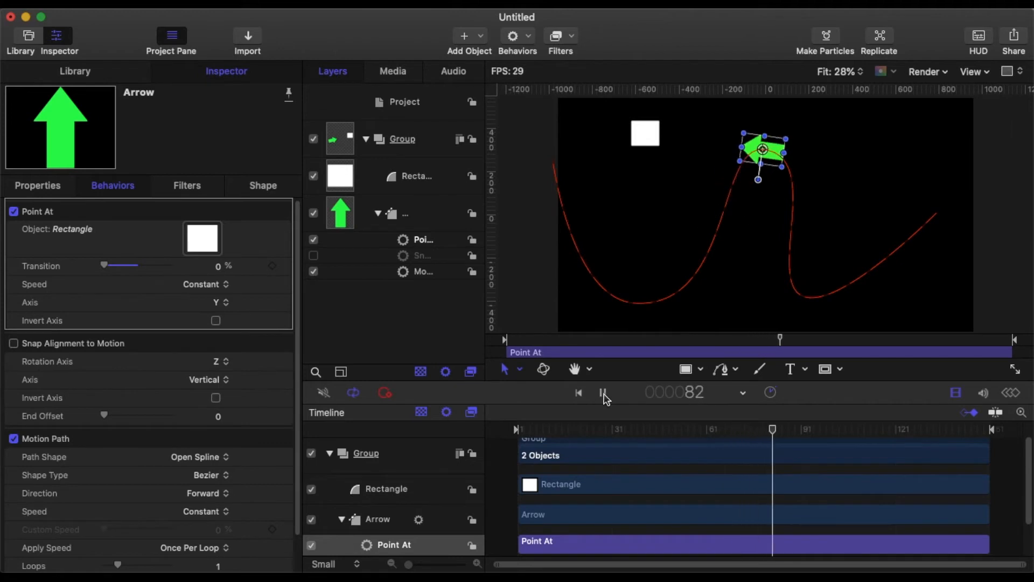
left_click(603, 393)
left_click_drag(821, 434, 458, 436)
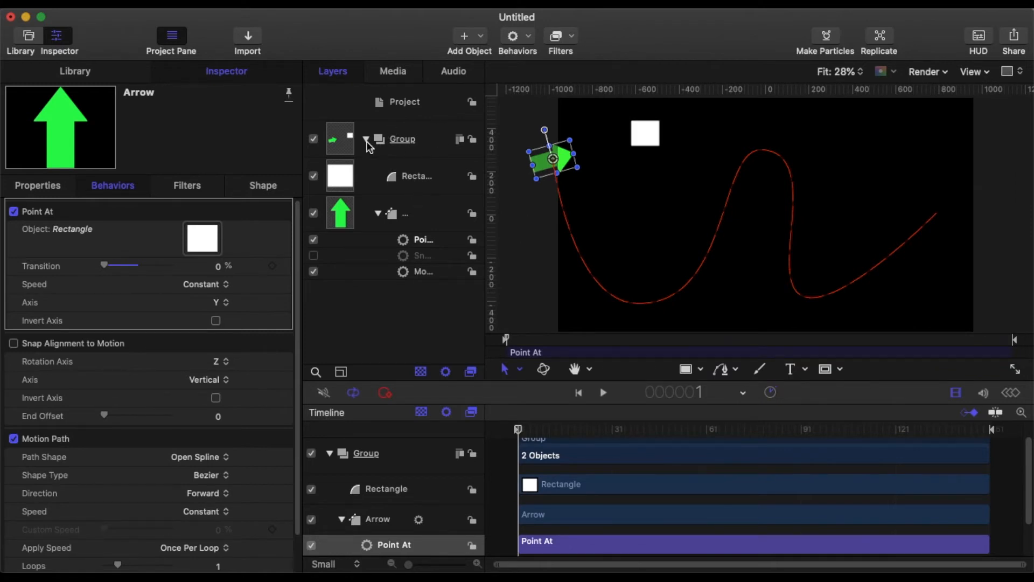
Step: Draw a small white circle in the group and move it over the arrow's tail, at about X -1128, Y 227 px
left_click(413, 152)
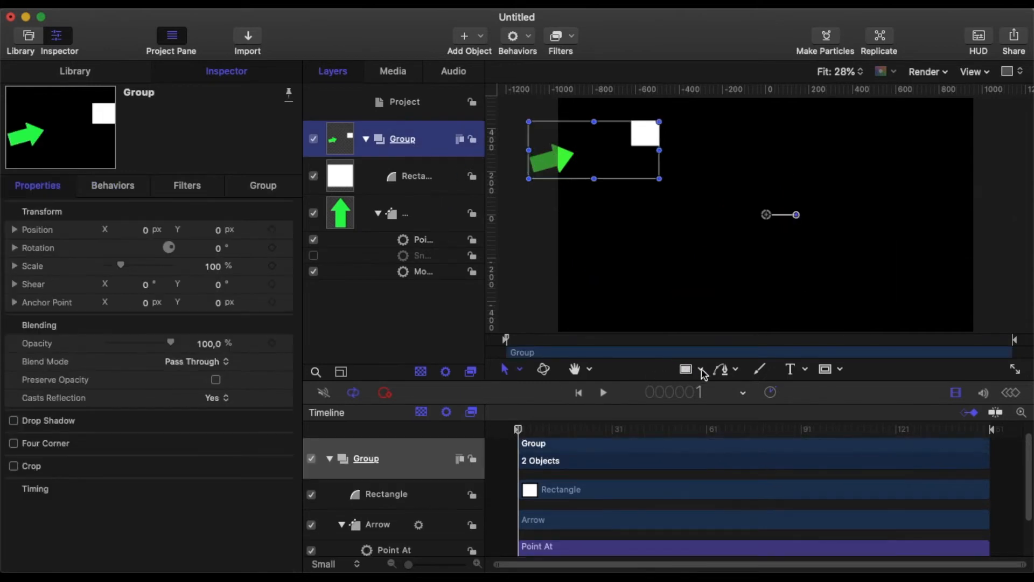
left_click(703, 370)
left_click(719, 412)
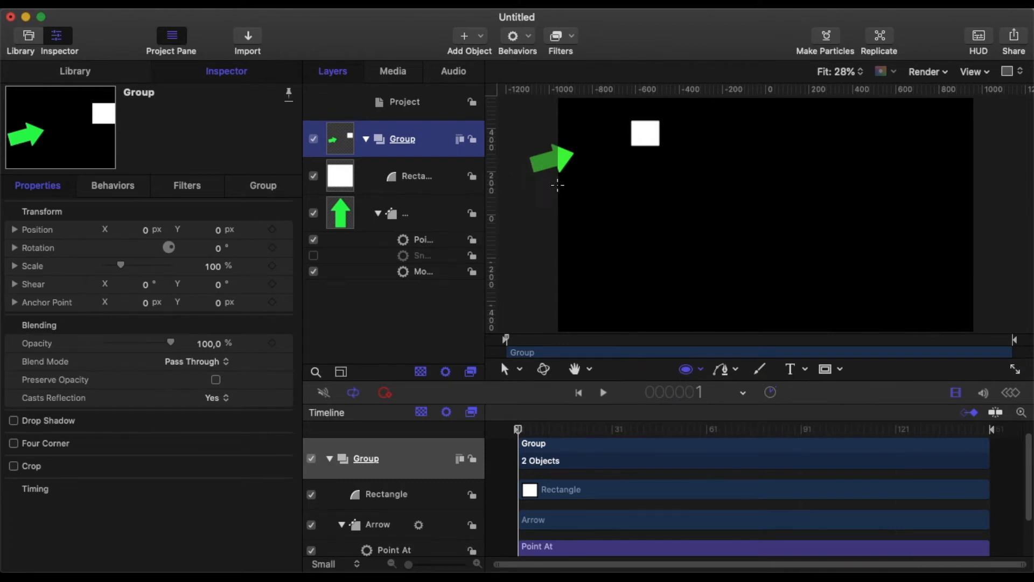
left_click_drag(597, 192, 635, 231)
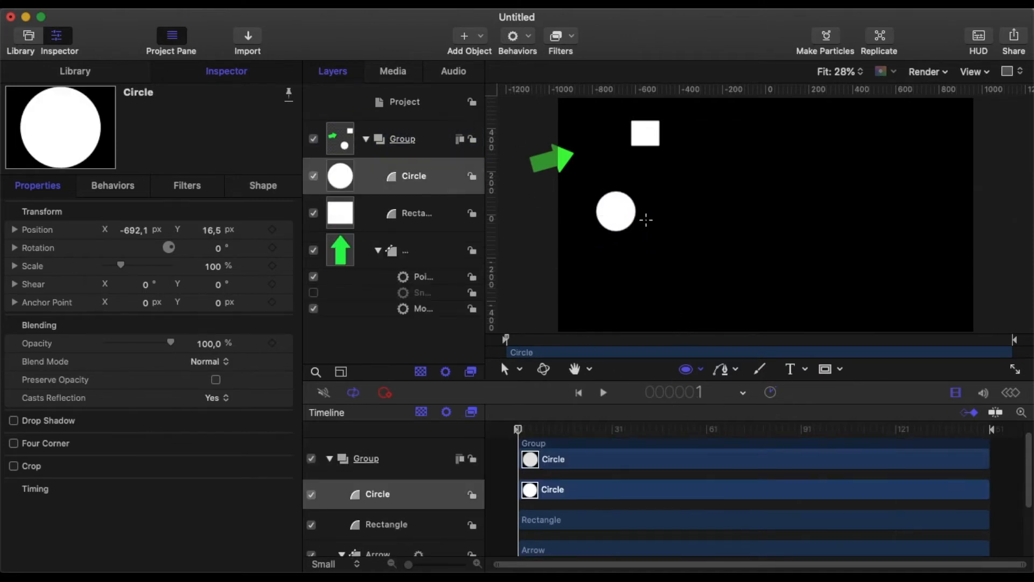
left_click_drag(613, 215, 520, 169)
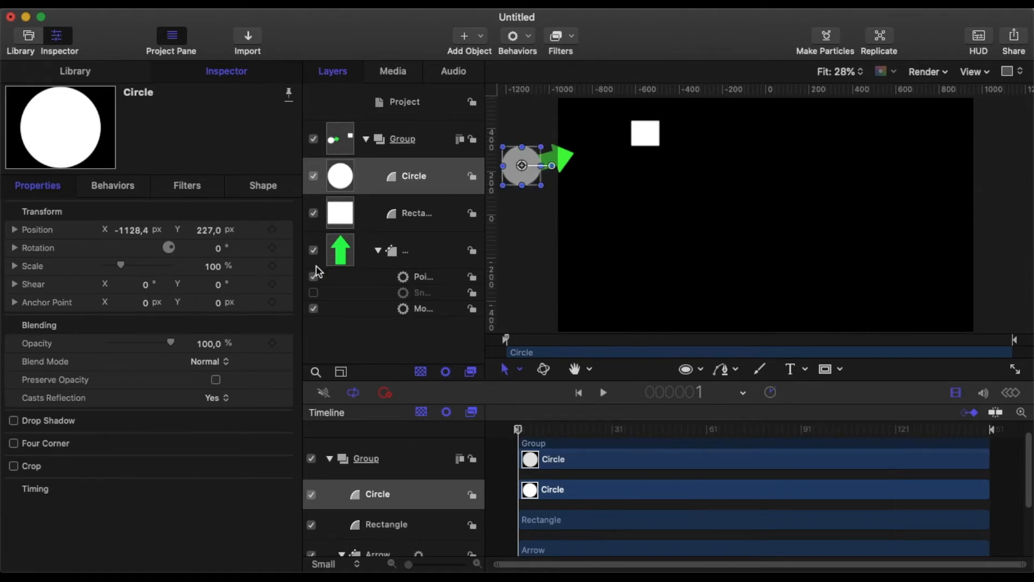
Step: Set the circle's fill color to the arrow's green by sampling it from the canvas
left_click(263, 186)
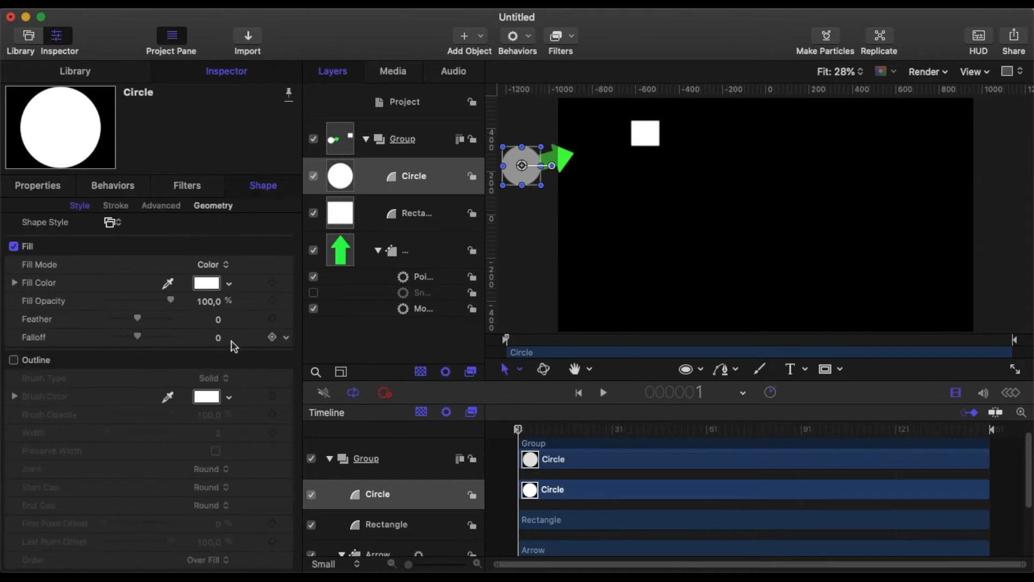
left_click(168, 282)
left_click(571, 155)
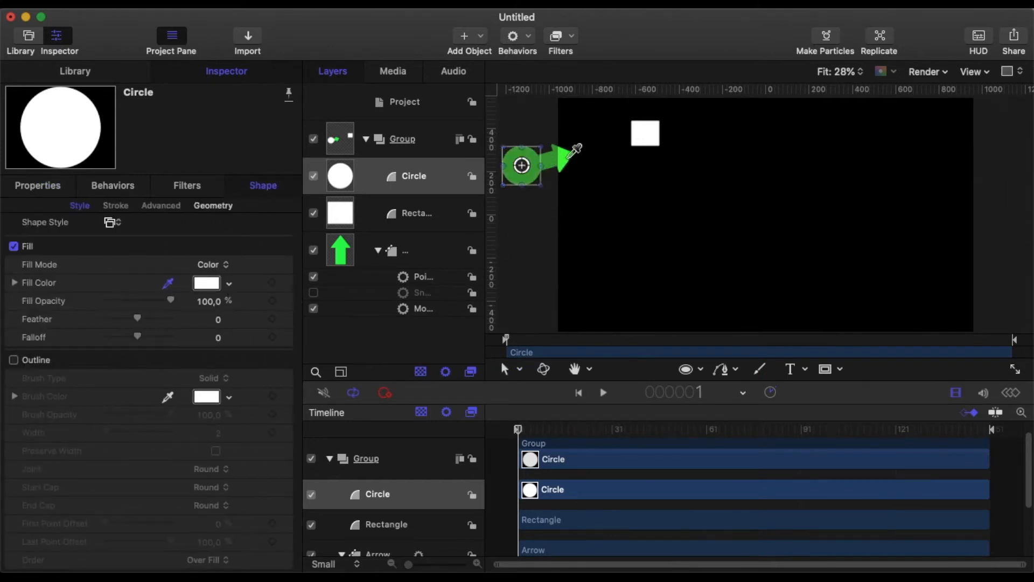
left_click(571, 155)
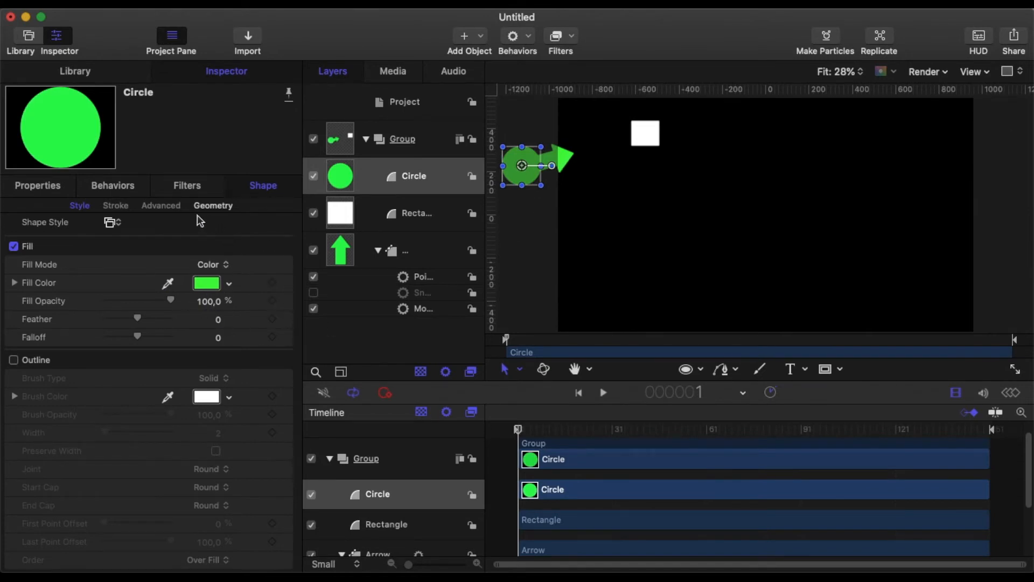
left_click(26, 189)
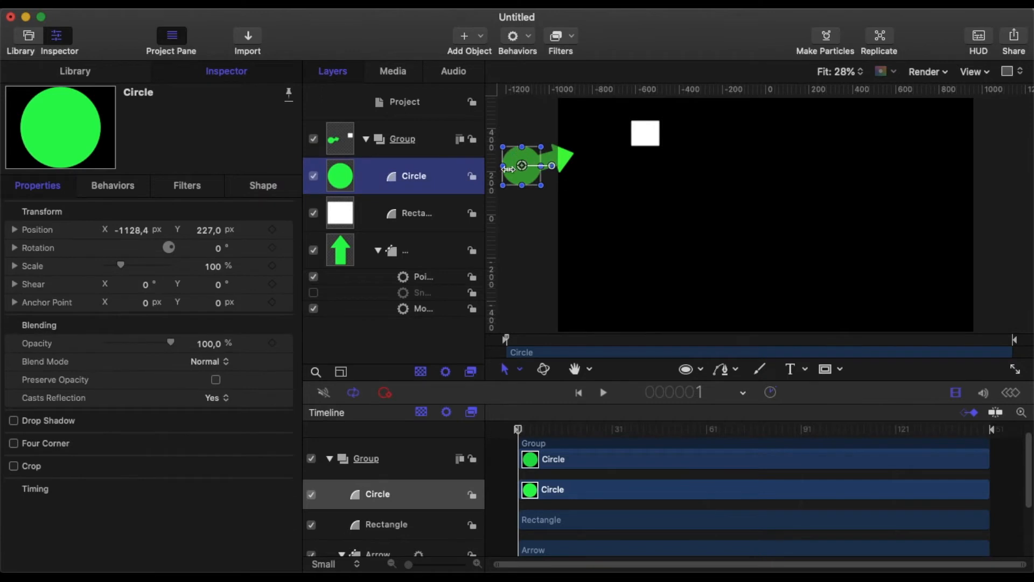
Step: Attach the circle to the arrow with an Align To behavior at a Y offset of -175,9 px, and play the animation
left_click(525, 42)
mouse_move(593, 68)
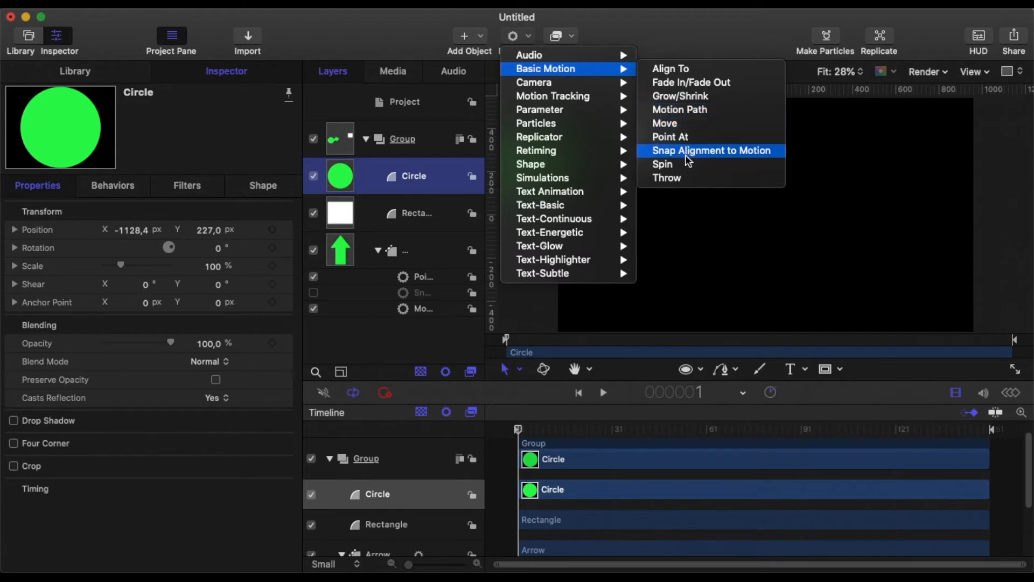
left_click(693, 69)
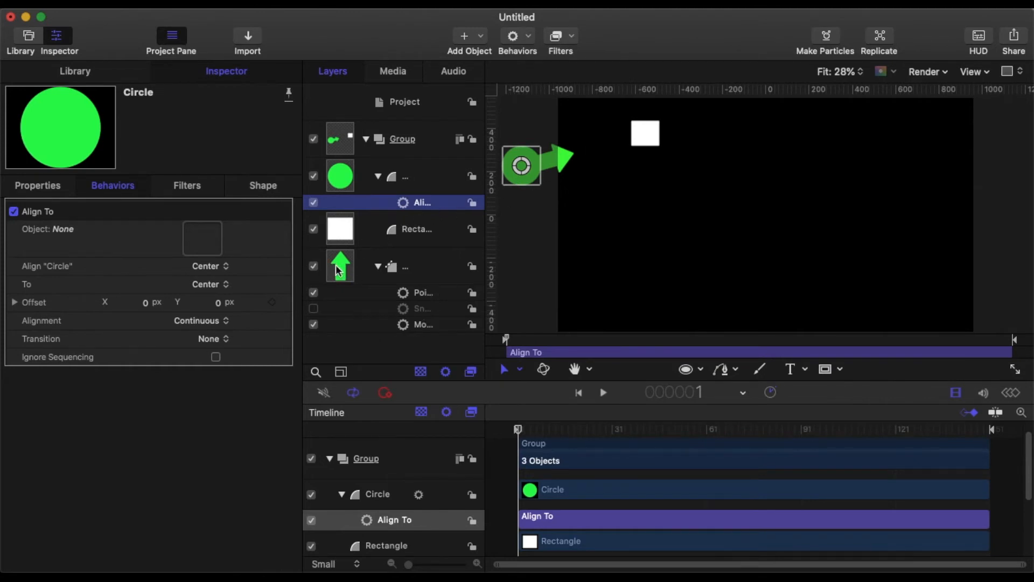
left_click_drag(340, 271, 202, 238)
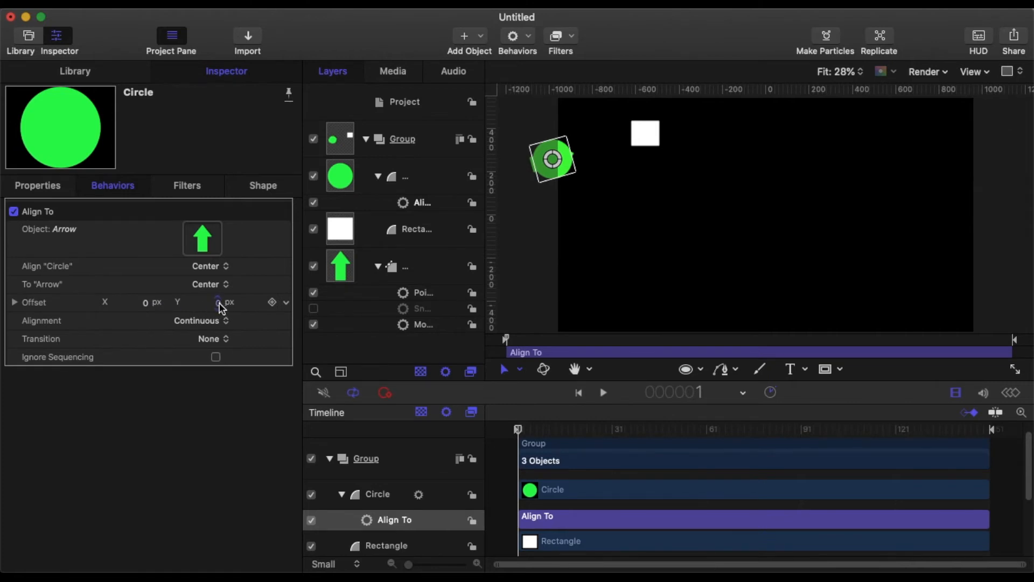
left_click_drag(221, 307, 168, 307)
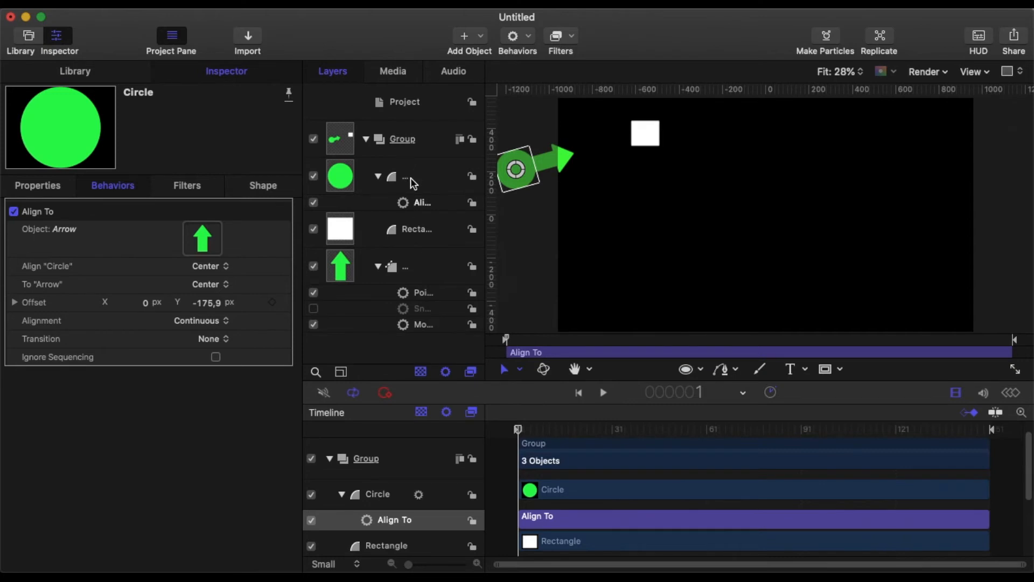
left_click(604, 394)
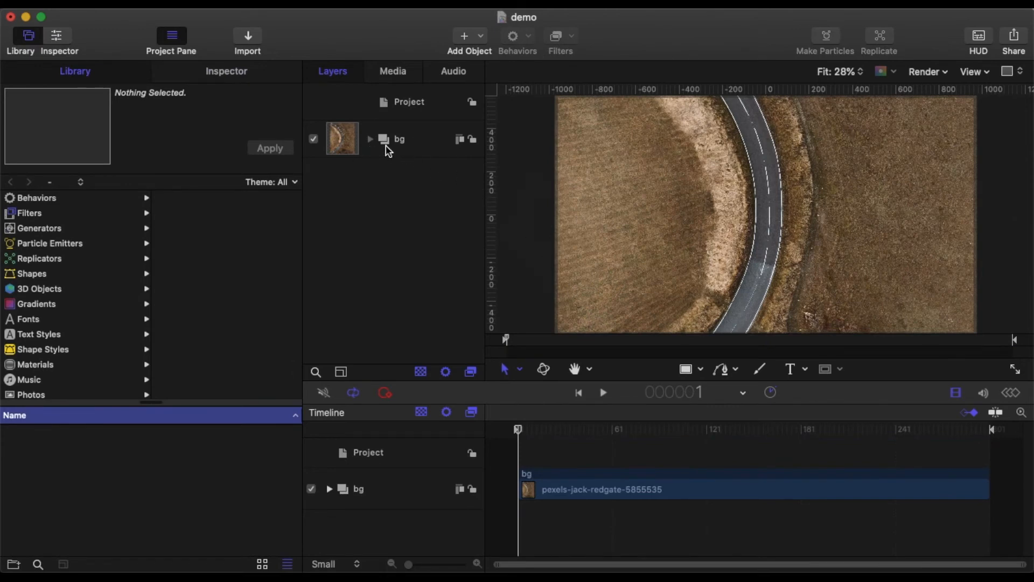
Step: In the demo project, add a new group above bg and import clipart195986.png from the lesson 13 folder into it
left_click(419, 108)
left_click(481, 41)
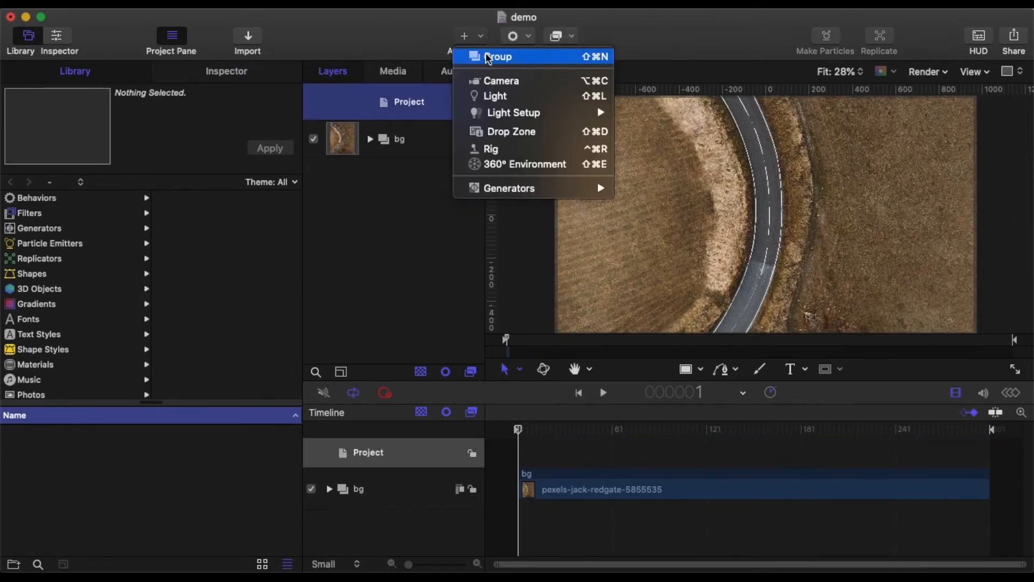
left_click(485, 56)
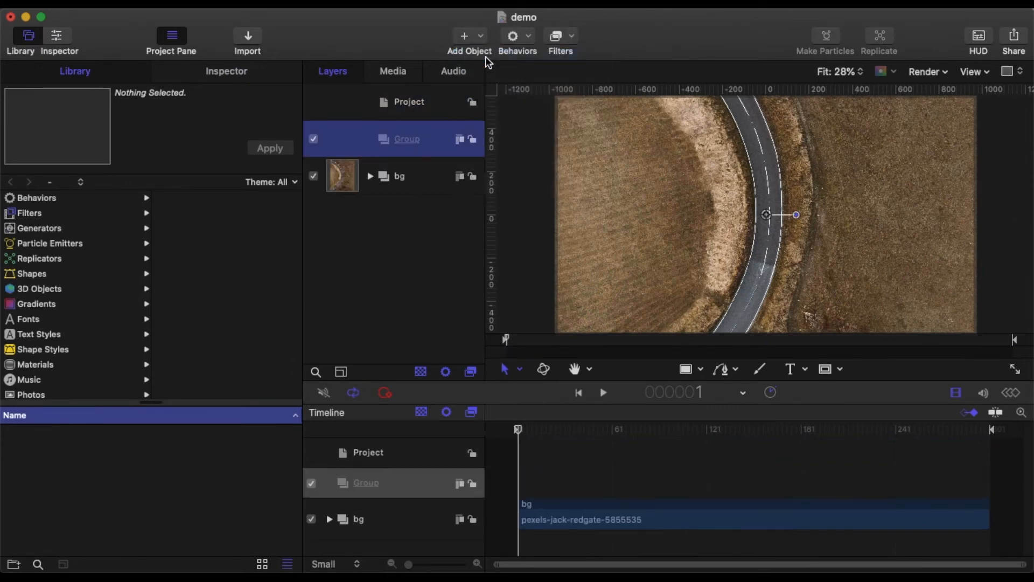
left_click(249, 42)
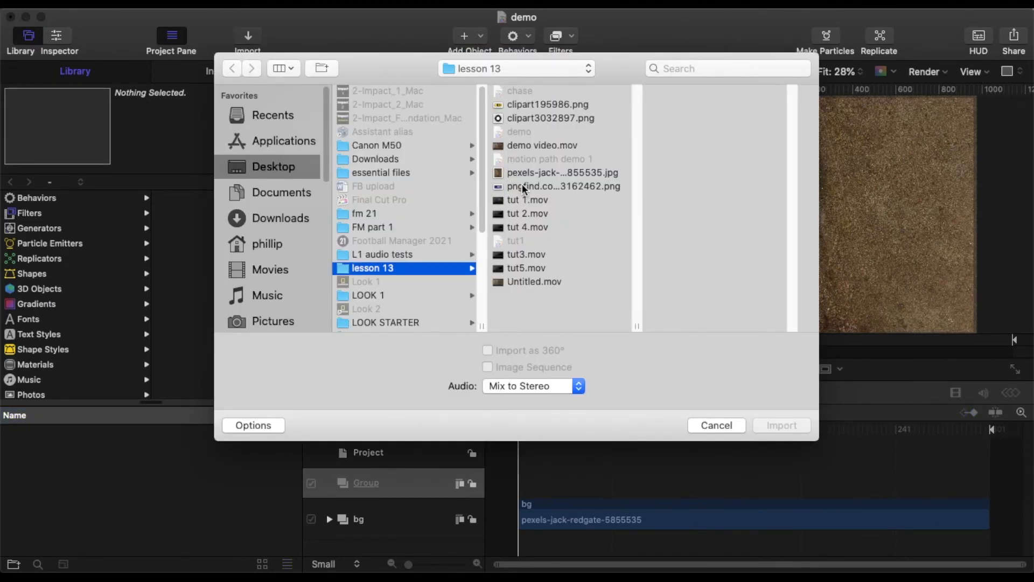
left_click(519, 104)
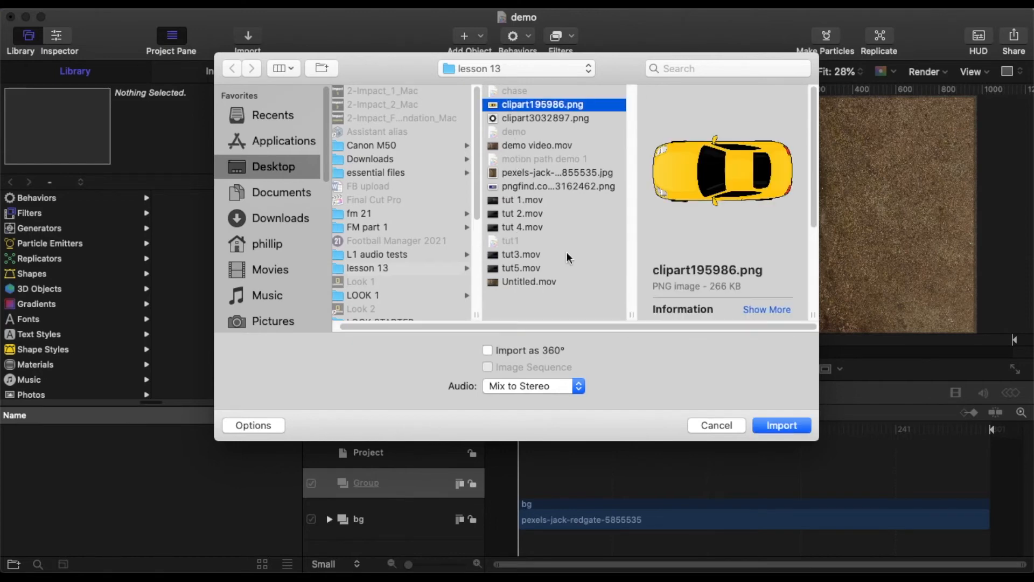
left_click(770, 428)
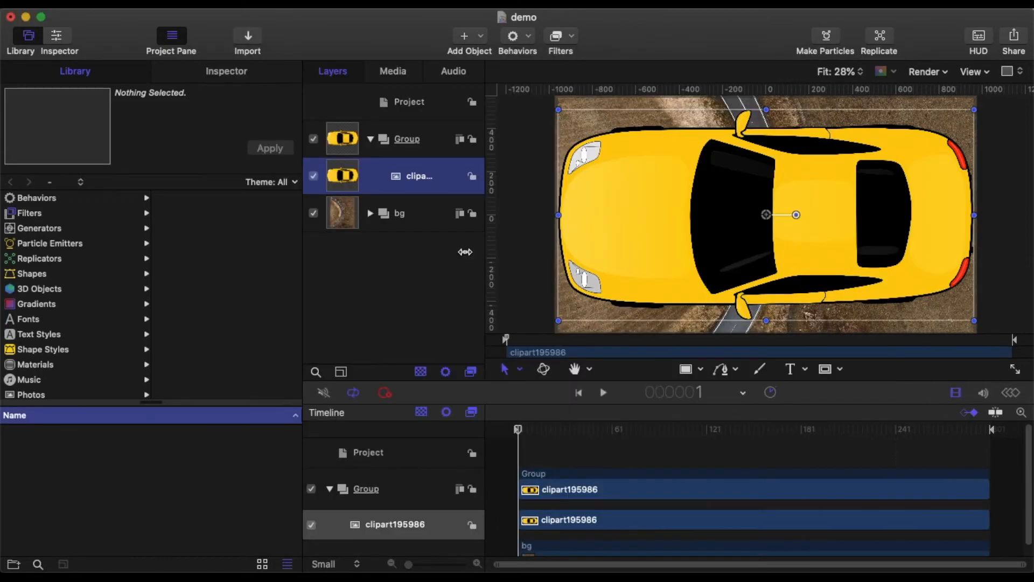
Step: Scale the imported yellow car down to 12% and rotate it to -108°
left_click(269, 79)
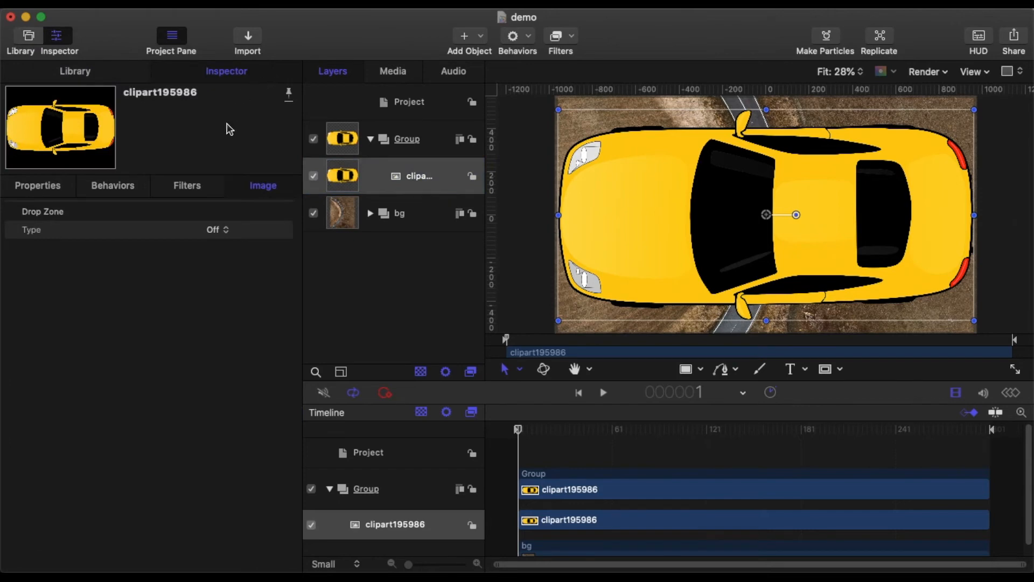
left_click(37, 186)
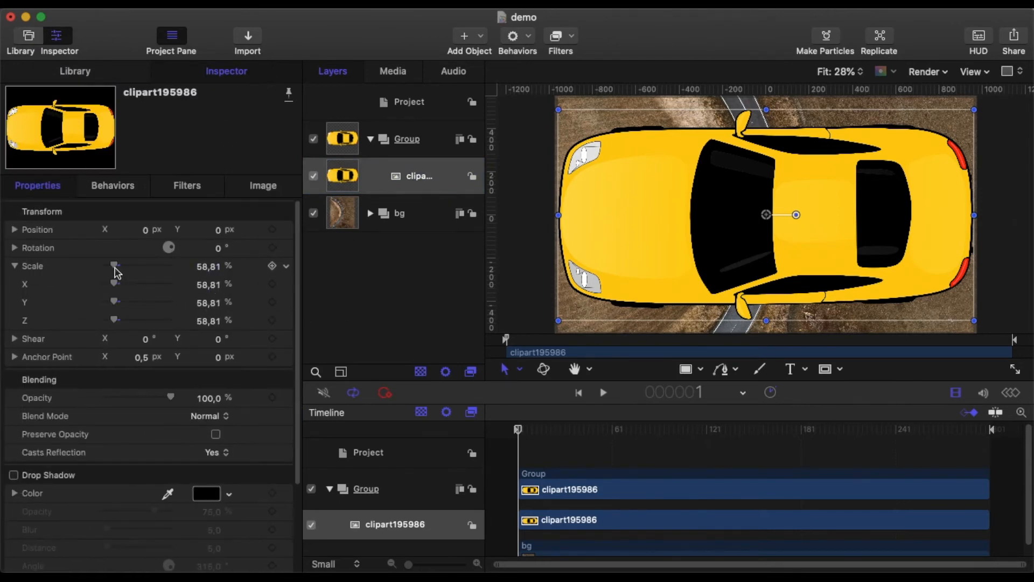
left_click_drag(115, 268, 107, 267)
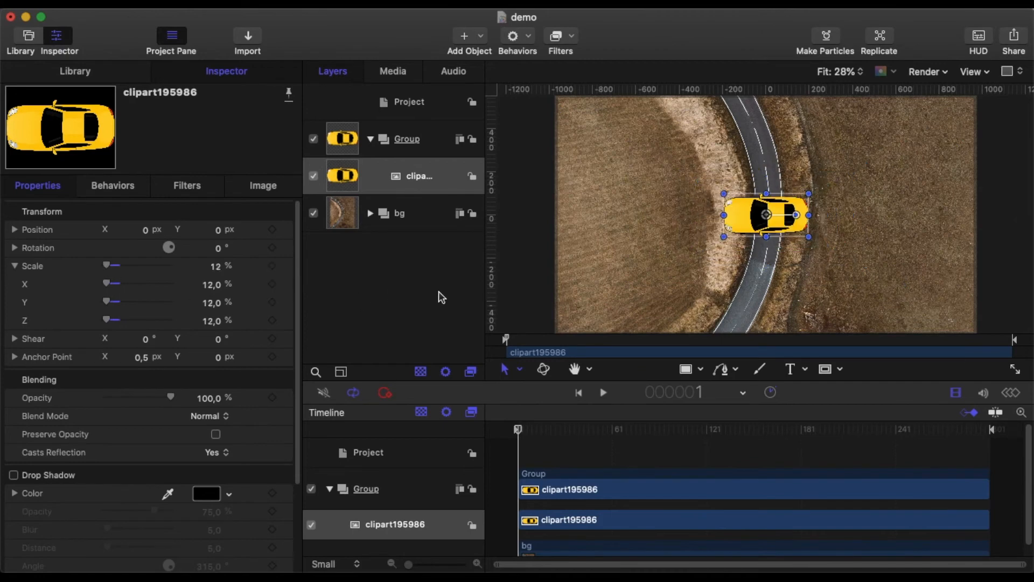
mouse_move(221, 250)
left_mouse_down()
mouse_move(167, 250)
mouse_move(212, 249)
left_mouse_up()
Step: Move the car below the visible frame to the road's lower stretch, at about X -322, Y -814 px
left_click(856, 72)
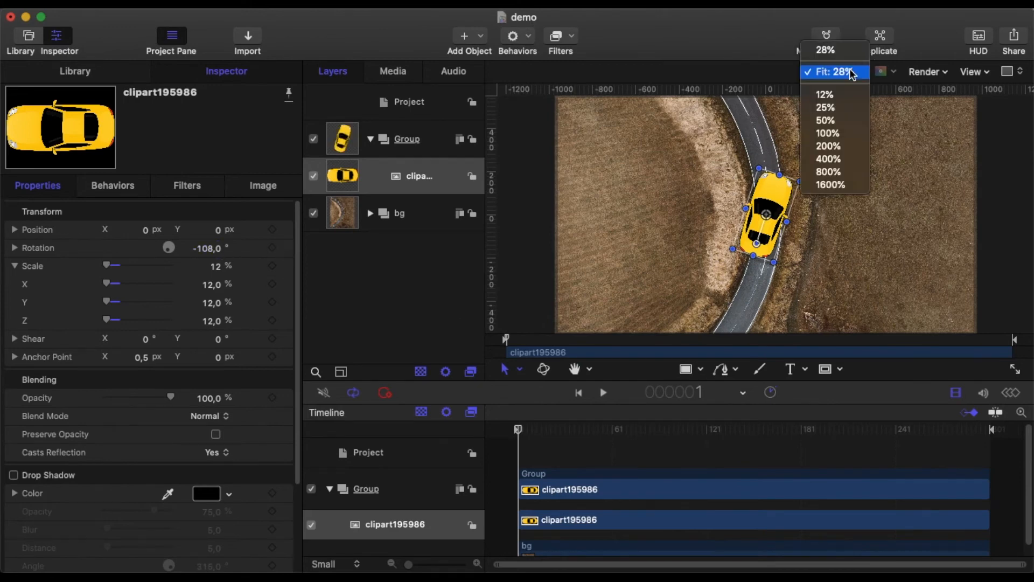
left_click(859, 108)
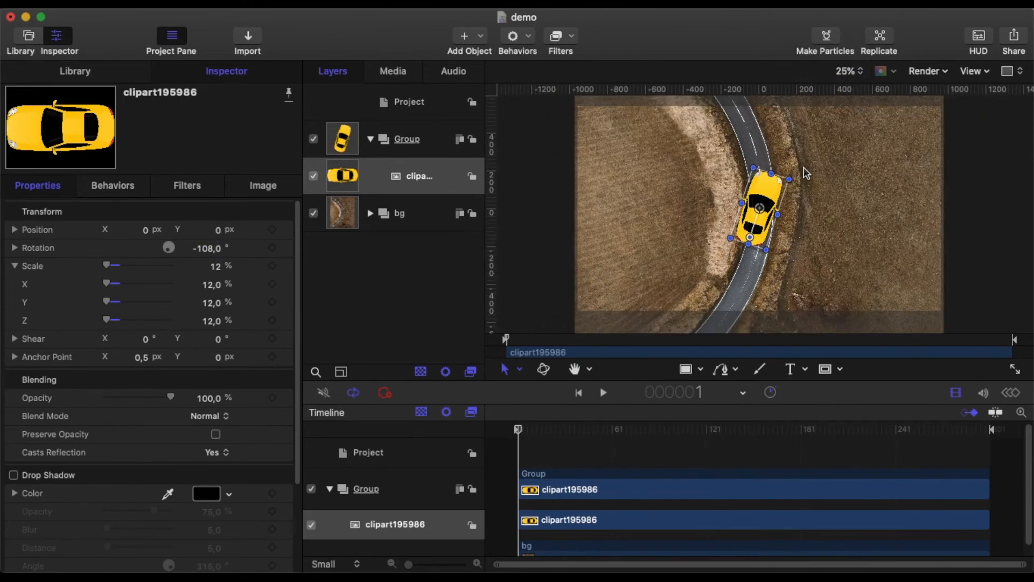
left_click_drag(762, 213, 700, 369)
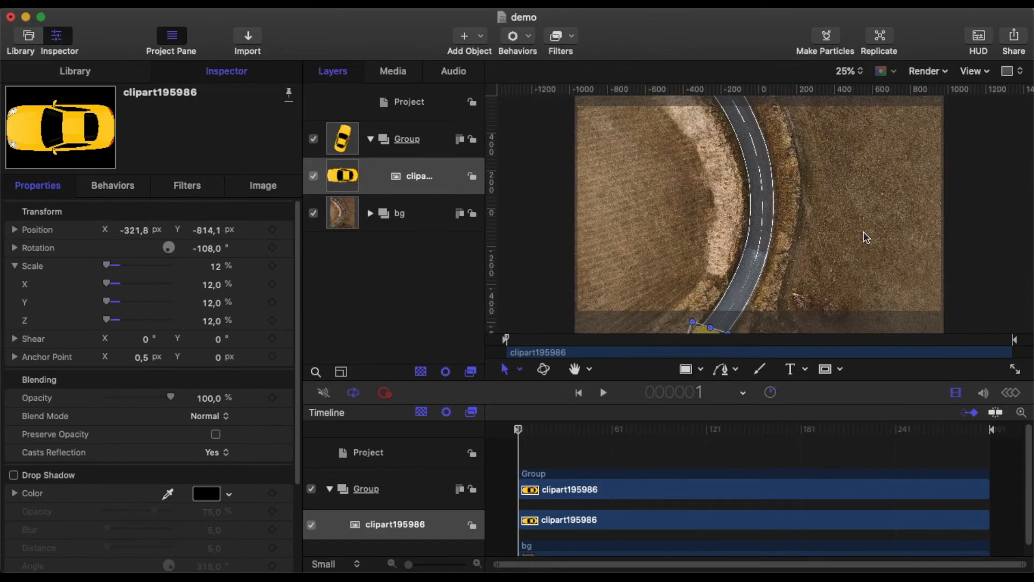
Step: Reduce the car's scale to 4%, and refine it to 3% to suit the road width
scroll(865, 237, "down", 5)
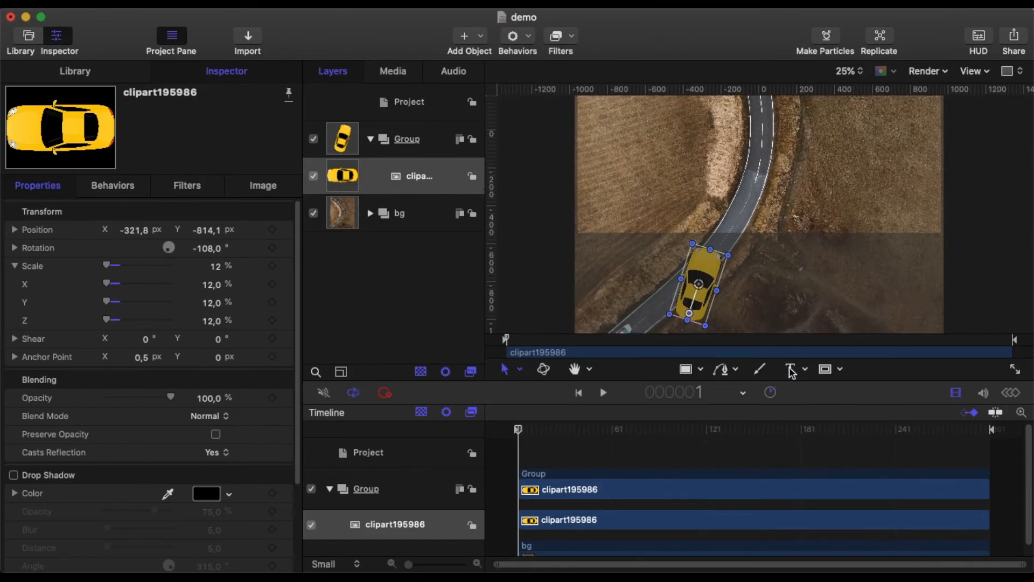
scroll(734, 319, "down", 2)
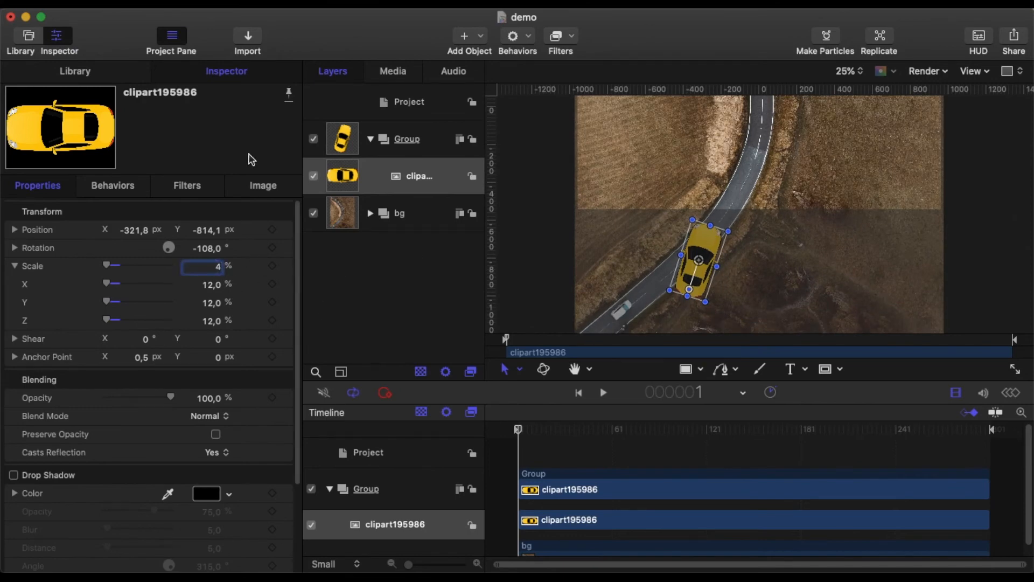
key("Return")
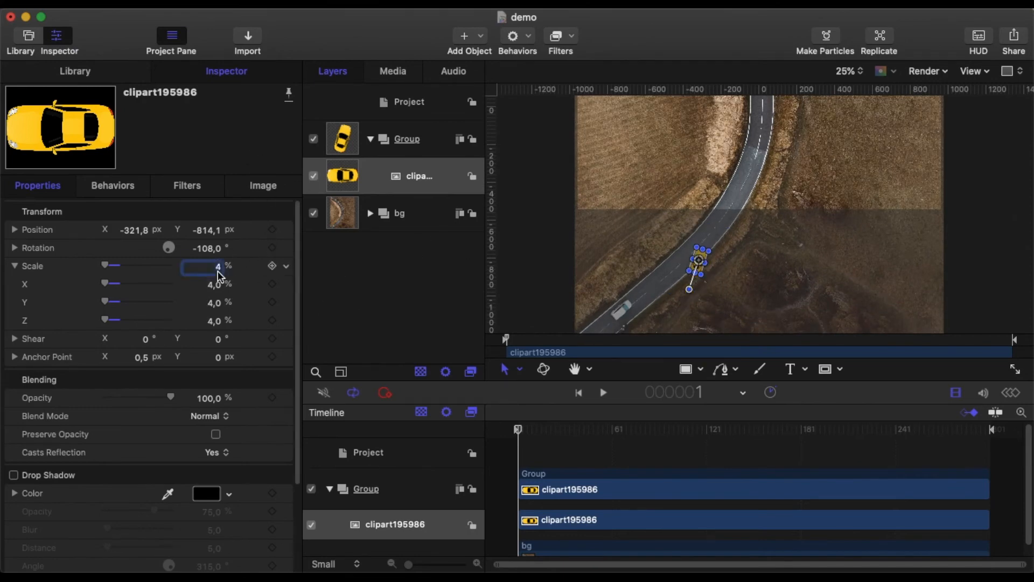
type("3")
key("Return")
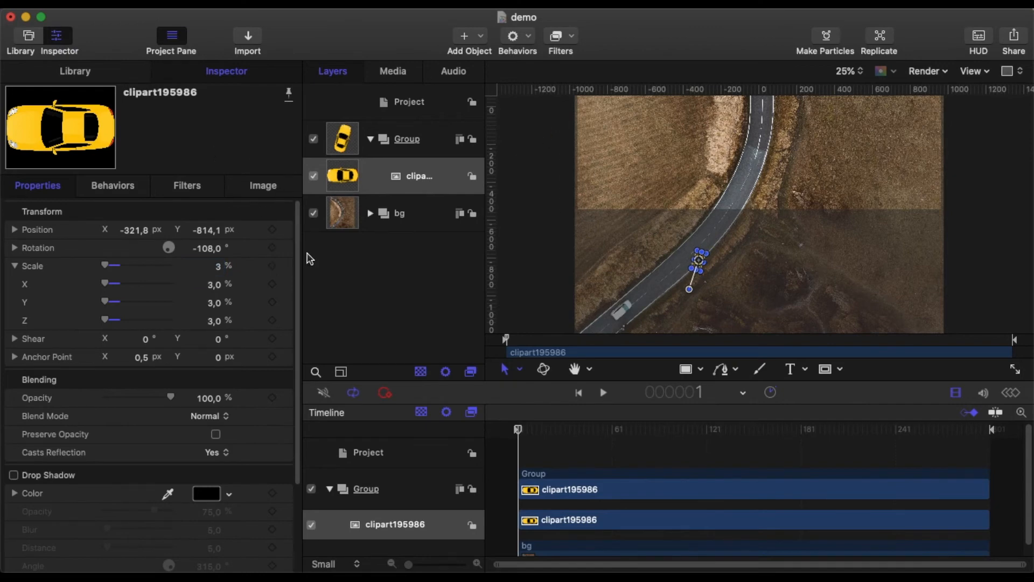
Step: Align the car with its road lane by setting its rotation to -135° and its X position to -354,4 px
left_click(845, 72)
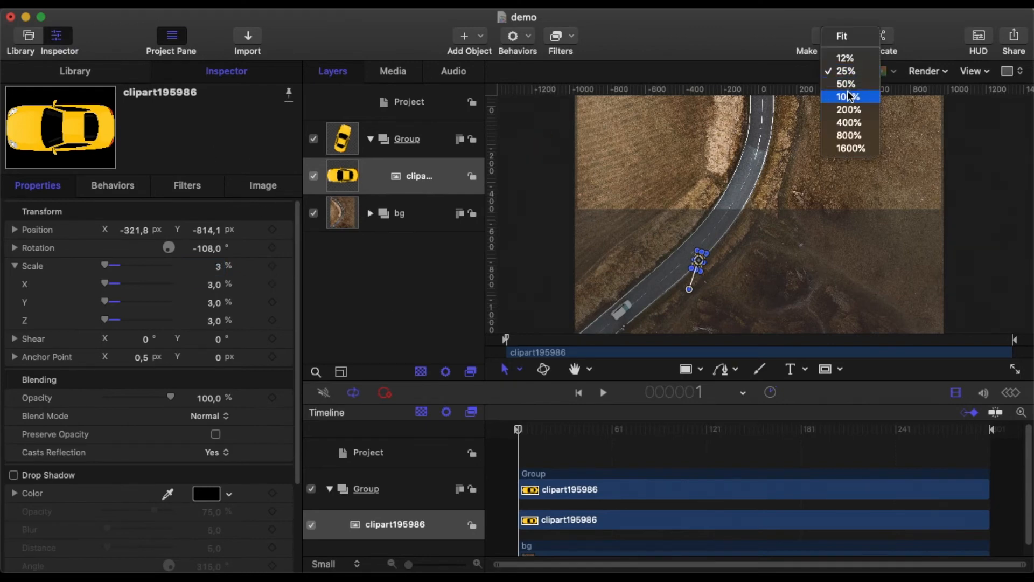
left_click(849, 106)
scroll(768, 282, "down", 2)
scroll(768, 281, "down", 10)
scroll(769, 281, "left", 5)
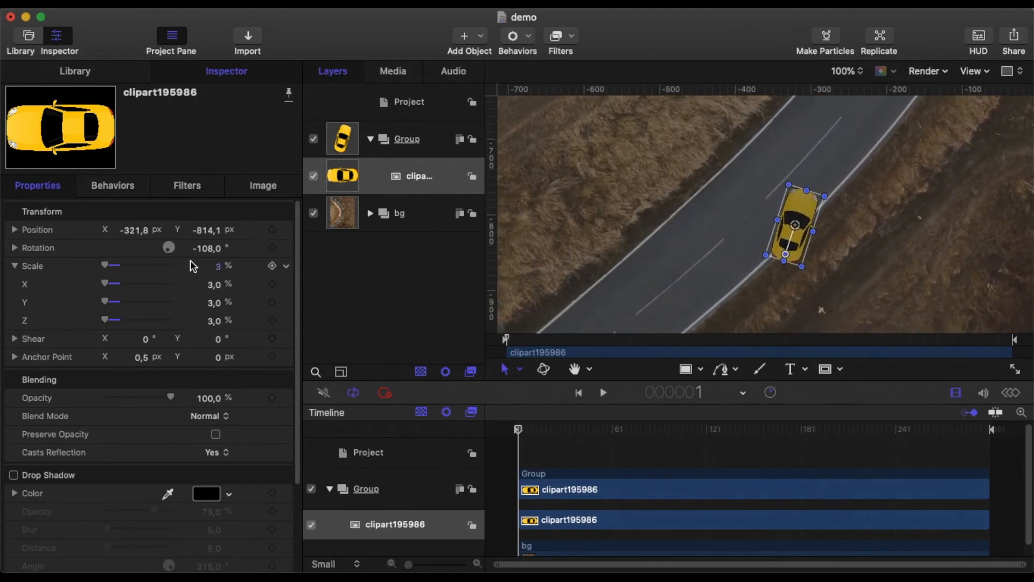
left_click_drag(208, 247, 207, 248)
left_click(208, 232)
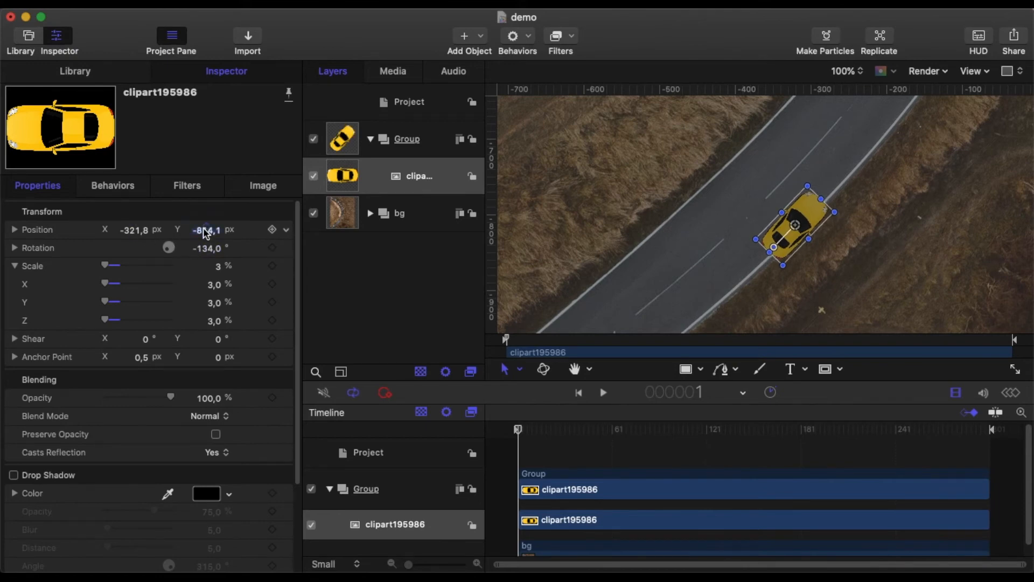
left_click_drag(134, 231, 132, 230)
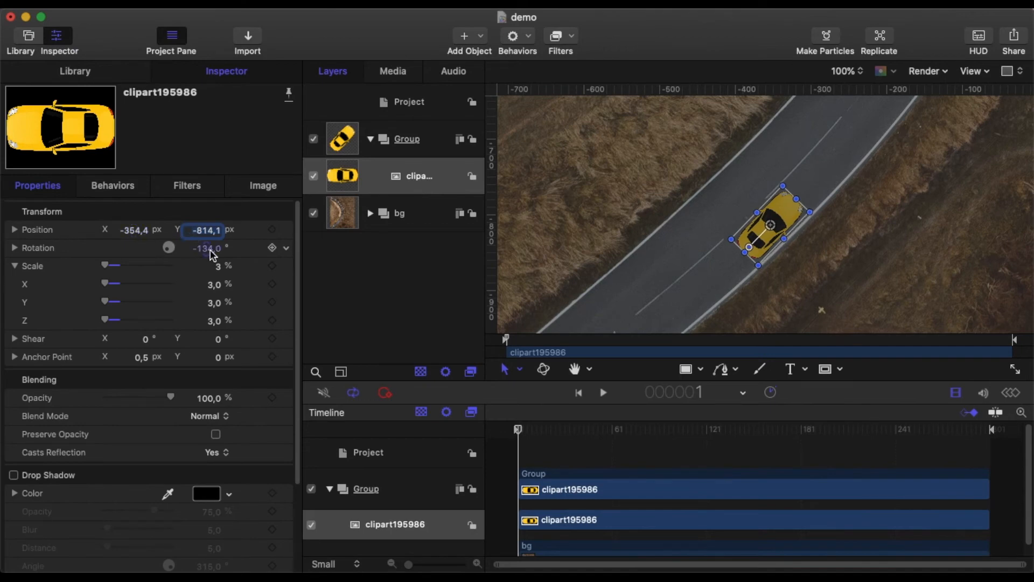
left_click_drag(210, 250, 209, 250)
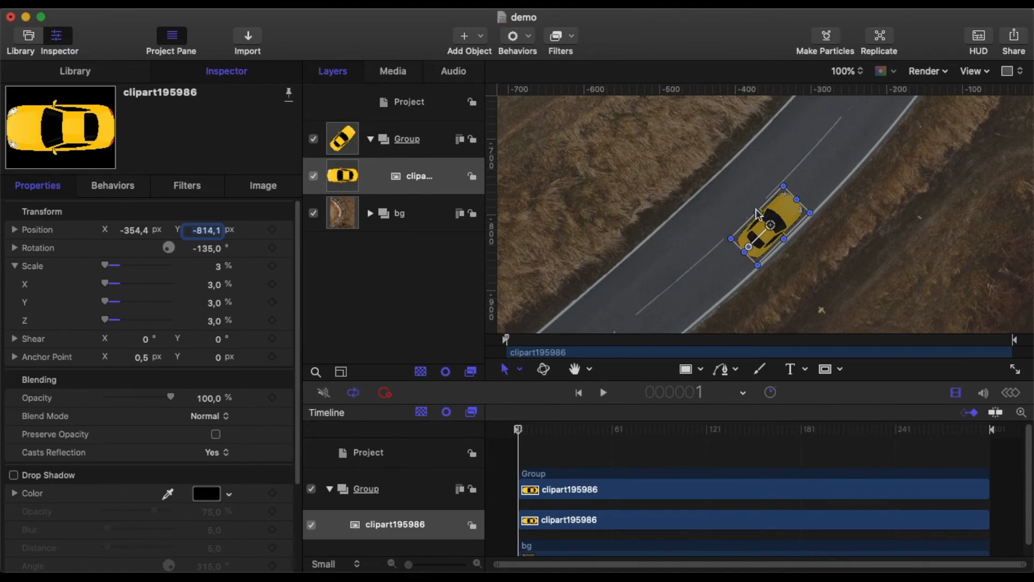
Step: Apply a Motion Path behavior from Basic Motion to the car
left_click(856, 74)
left_click(864, 23)
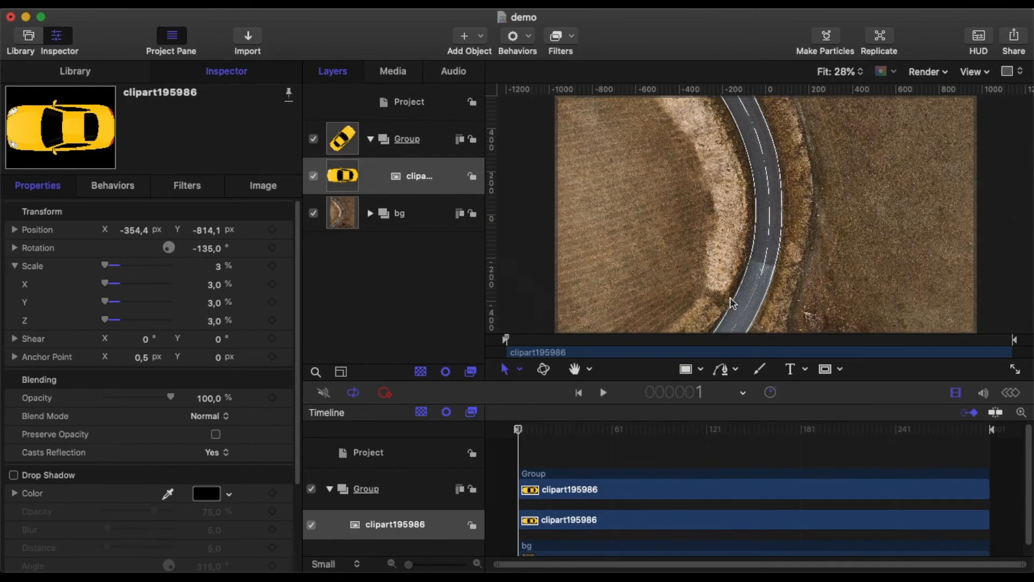
scroll(745, 299, "down", 5)
scroll(748, 300, "down", 2)
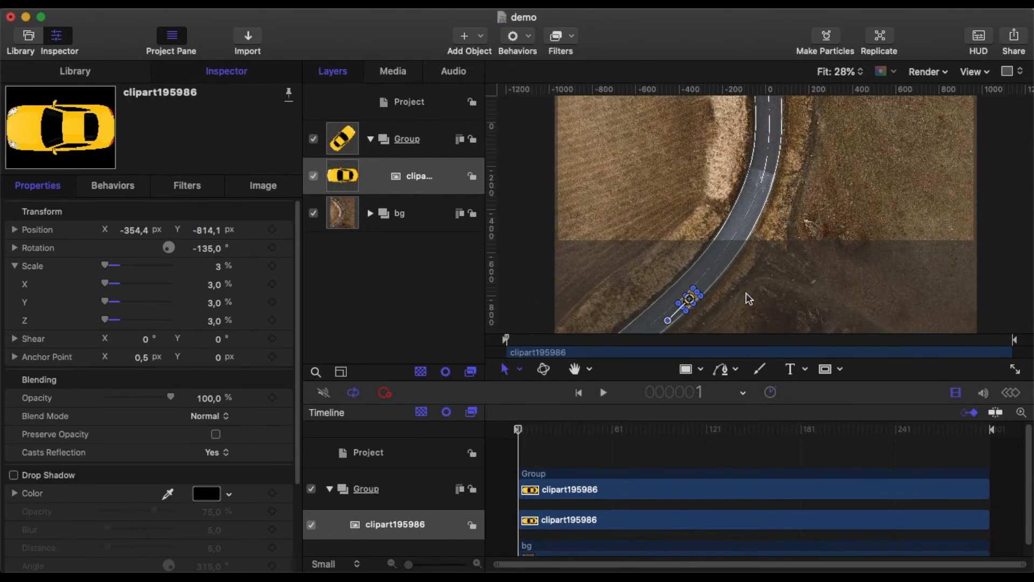
left_click(520, 36)
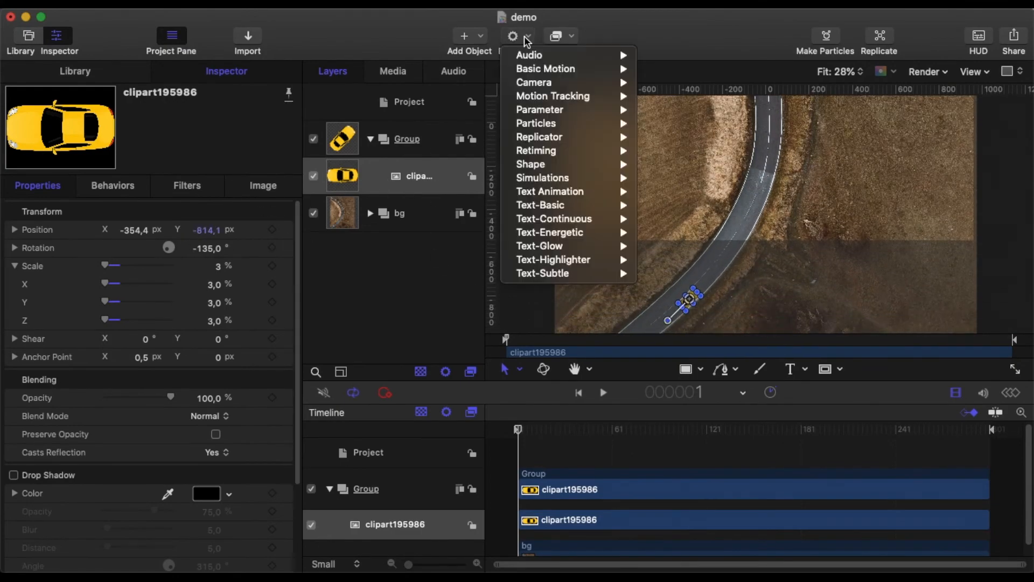
mouse_move(559, 74)
left_click(684, 110)
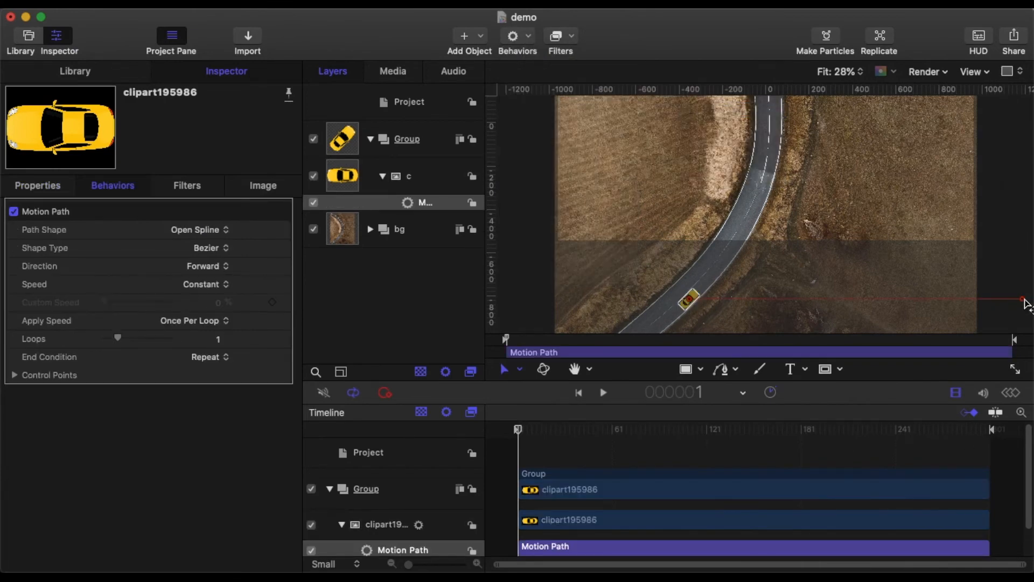
Step: Move the motion path's end point onto the right-hand lane of the road's upper stretch, beyond the frame's upper edge
left_click_drag(1023, 299, 644, 124)
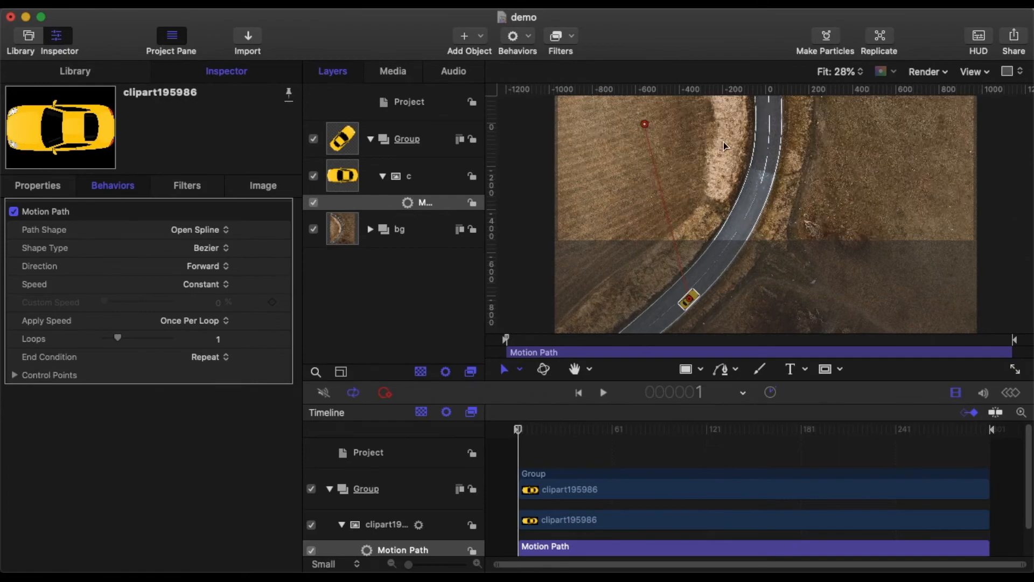
scroll(723, 145, "up", 5)
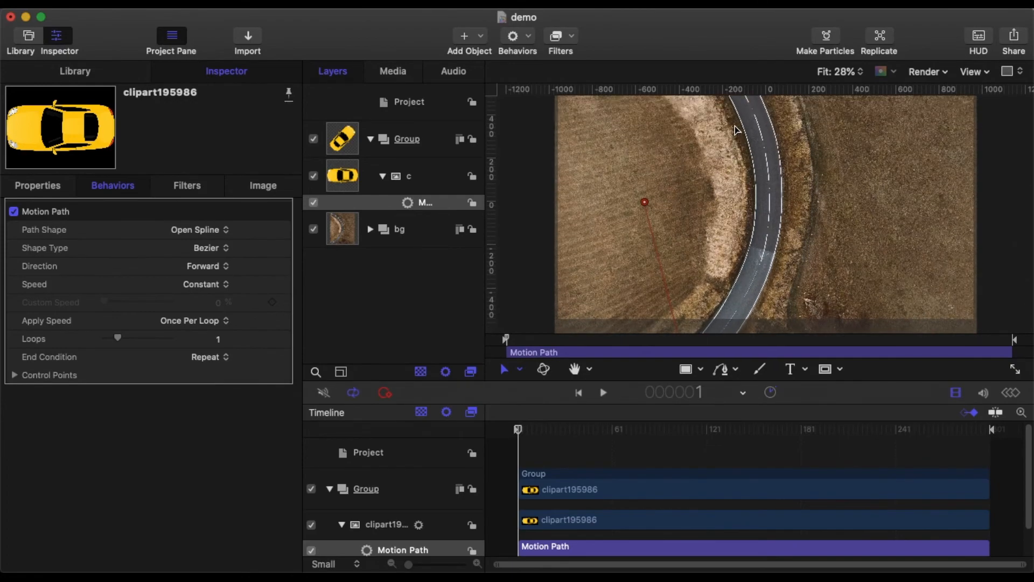
scroll(736, 129, "up", 5)
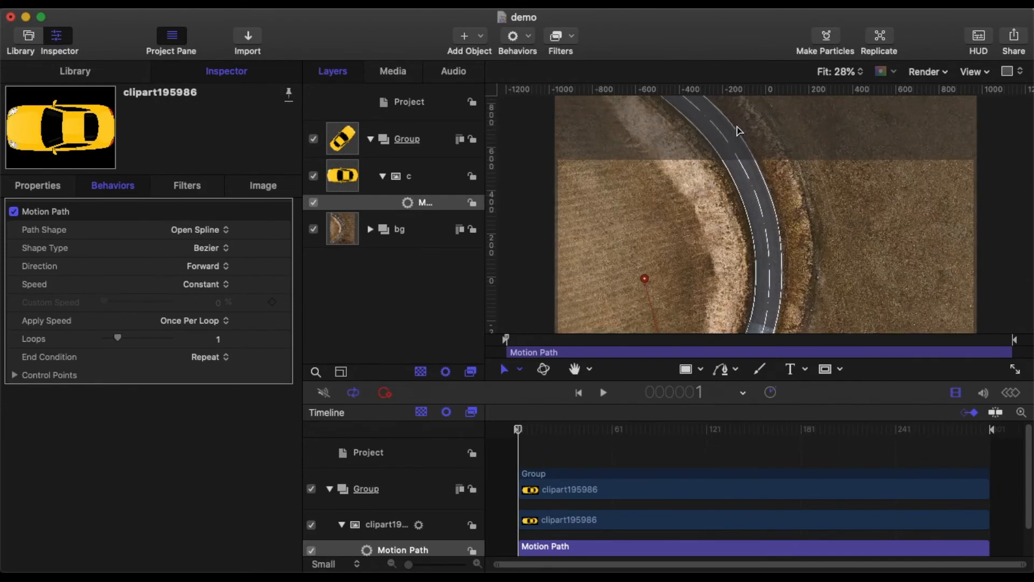
scroll(737, 130, "up", 1)
left_click_drag(645, 295, 686, 106)
scroll(746, 165, "up", 3)
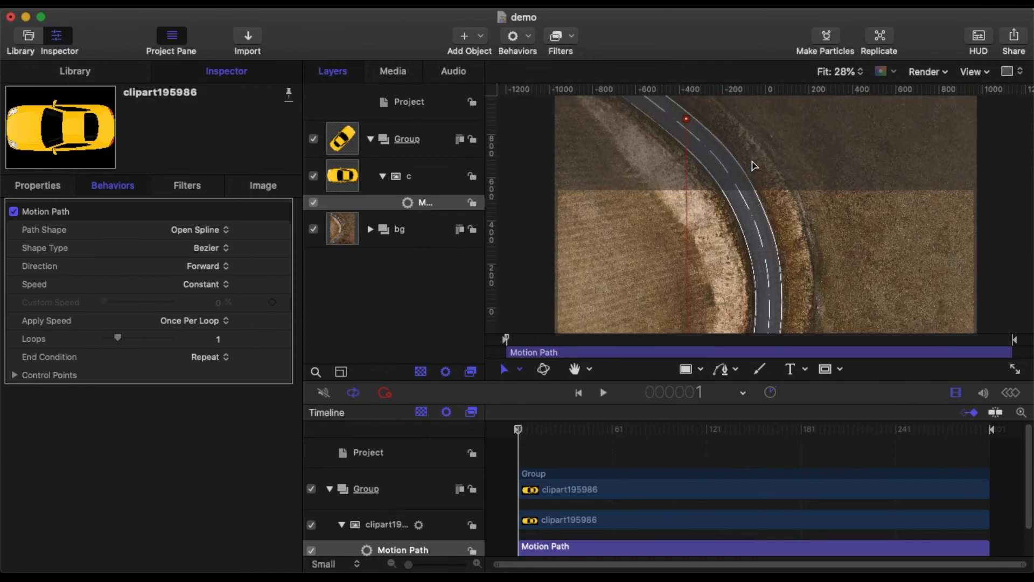
left_click(687, 144)
left_click_drag(687, 143, 672, 131)
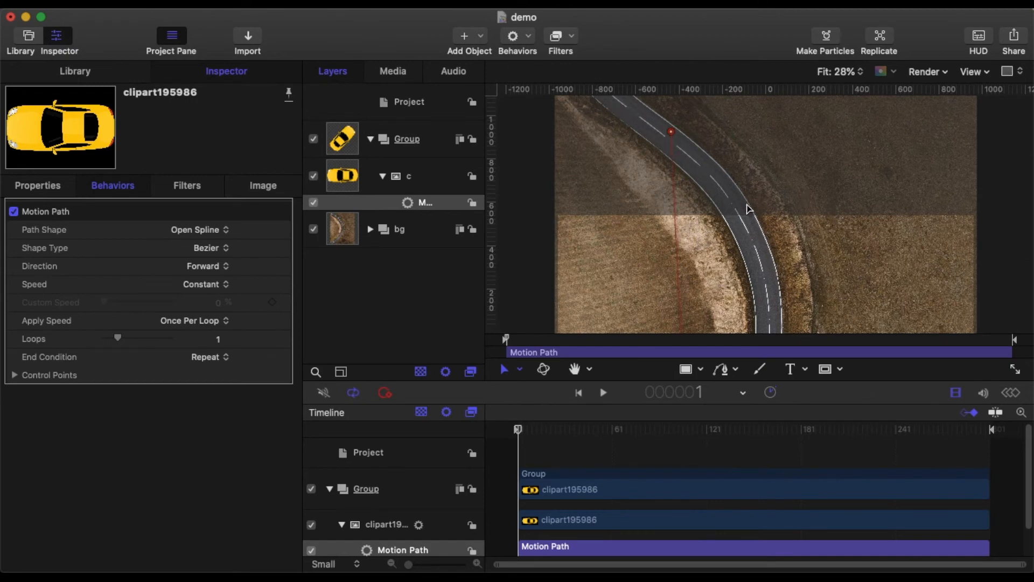
scroll(737, 207, "down", 2)
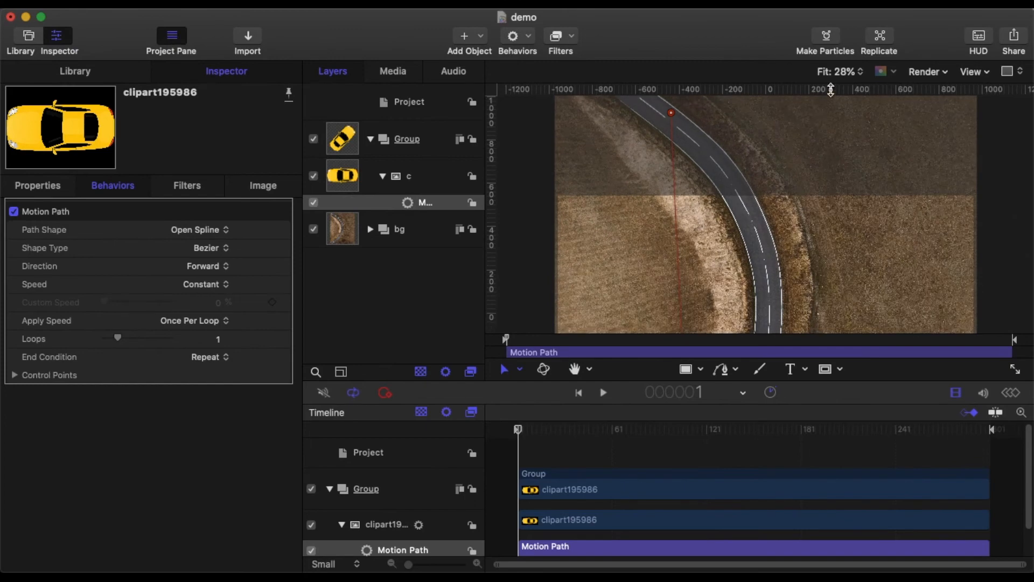
Step: Add a control point midway along the motion path and place it in the right-hand lane at the middle of the bend
left_click(848, 76)
left_click(853, 108)
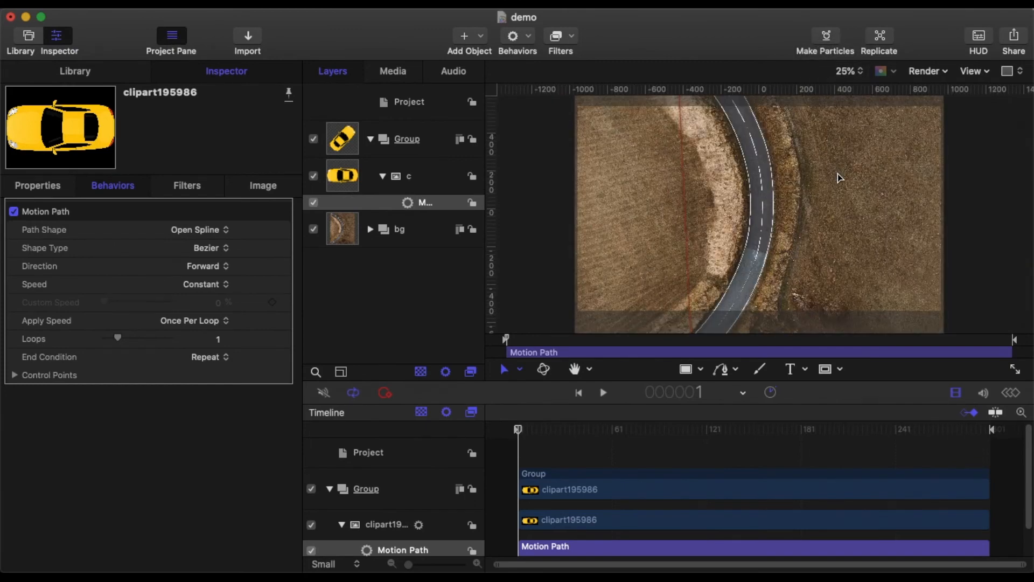
double_click(684, 207)
left_click_drag(685, 209, 772, 203)
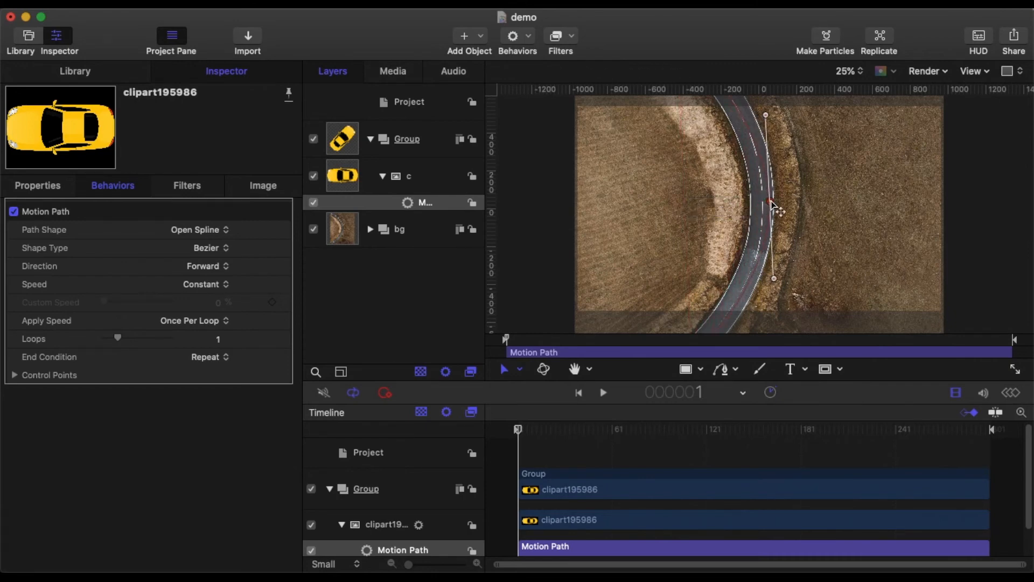
Step: Add another control point between the middle and end points and place it in the right-hand lane of the upper bend
scroll(802, 222, "up", 5)
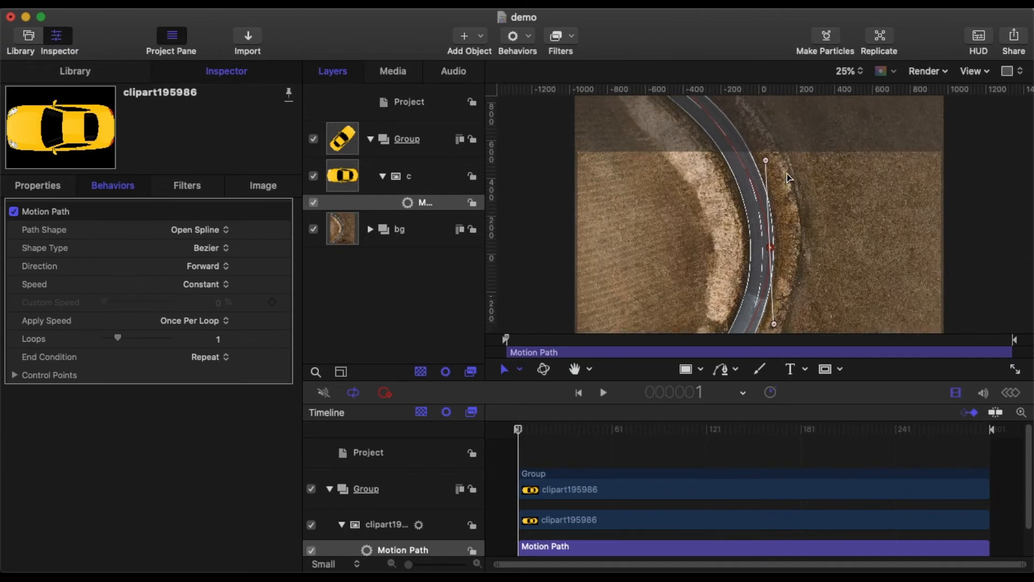
scroll(788, 170, "up", 2)
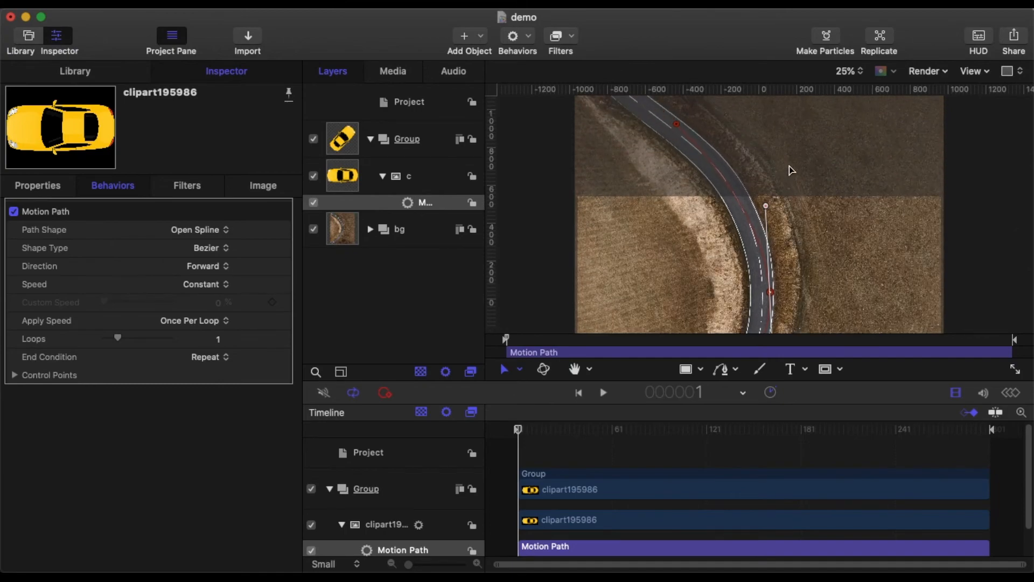
right_click(745, 212)
left_click(765, 214)
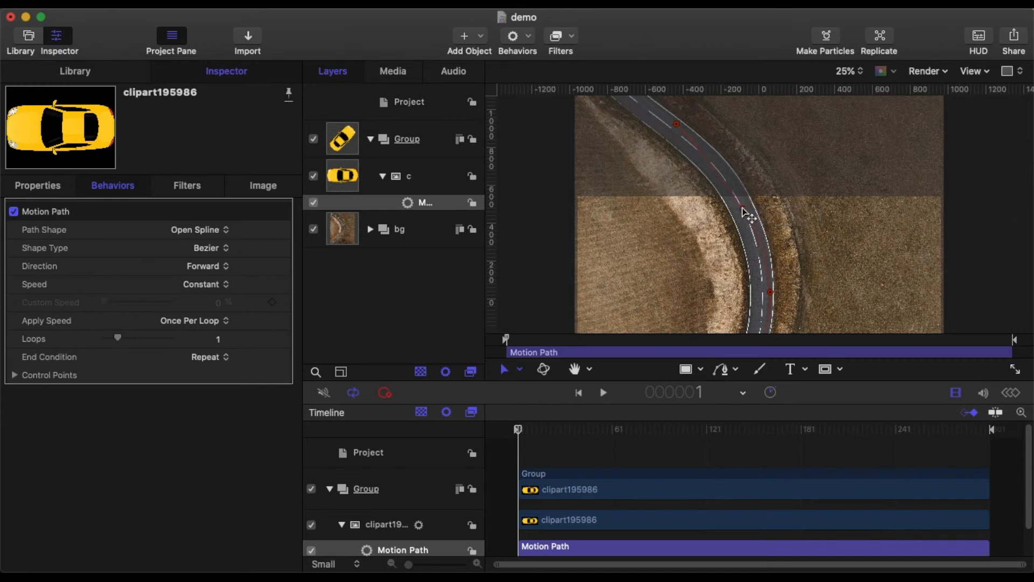
left_click_drag(748, 213, 749, 203)
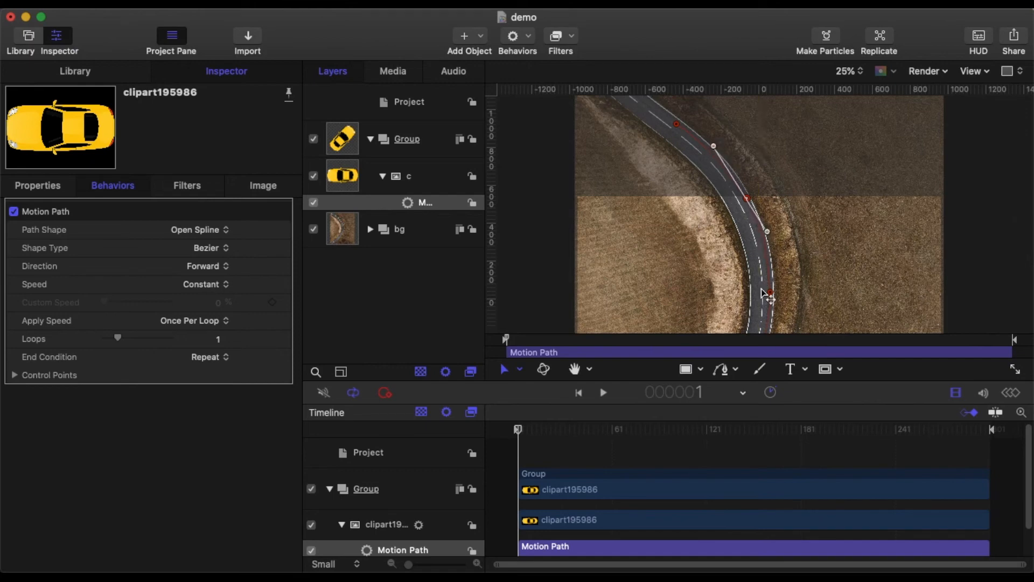
Step: Fine-tune the middle and upper control points and their curve handles so the path follows the right-hand lane up from the car
scroll(775, 307, "down", 3)
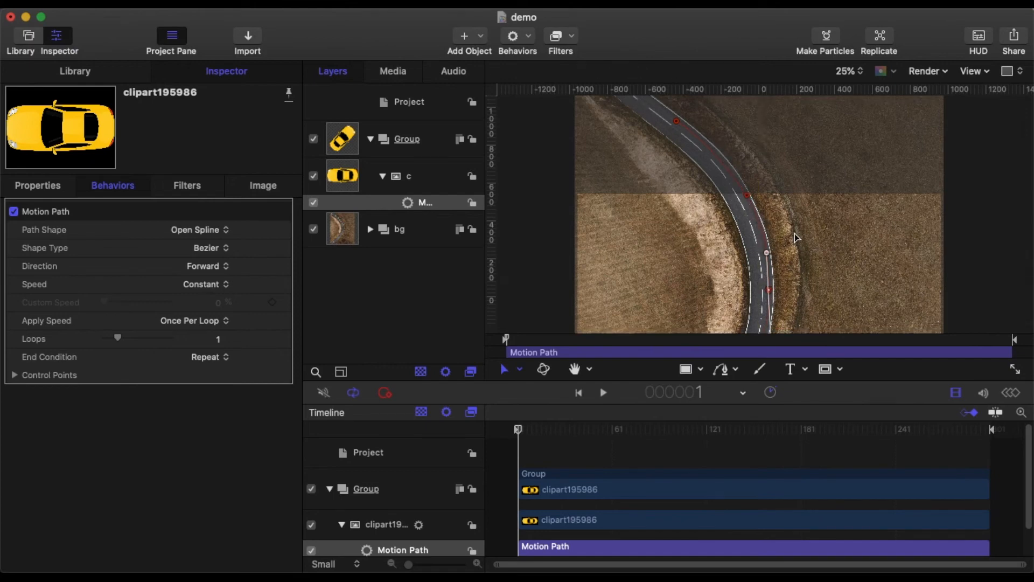
scroll(790, 302, "down", 3)
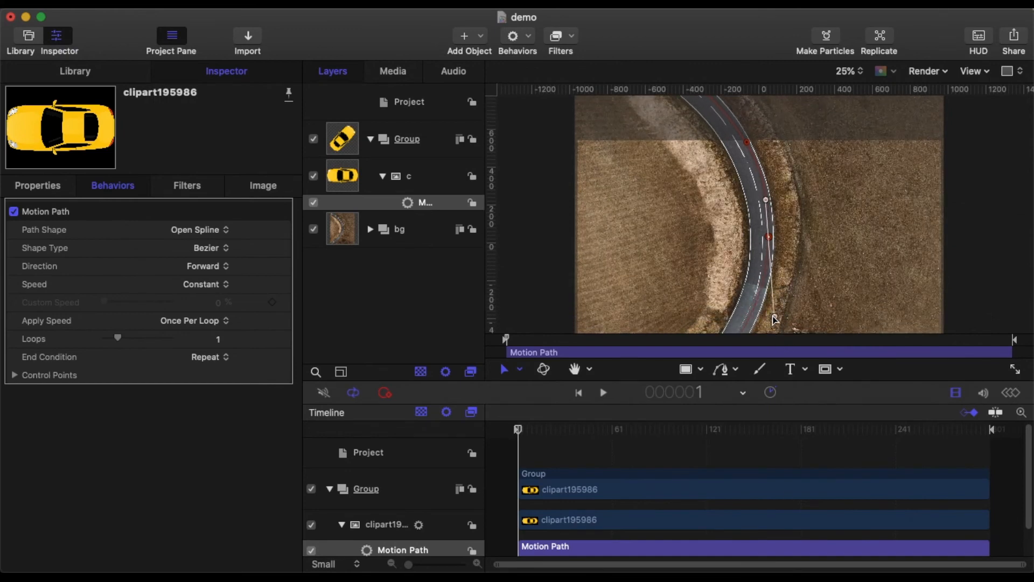
scroll(771, 179, "up", 1)
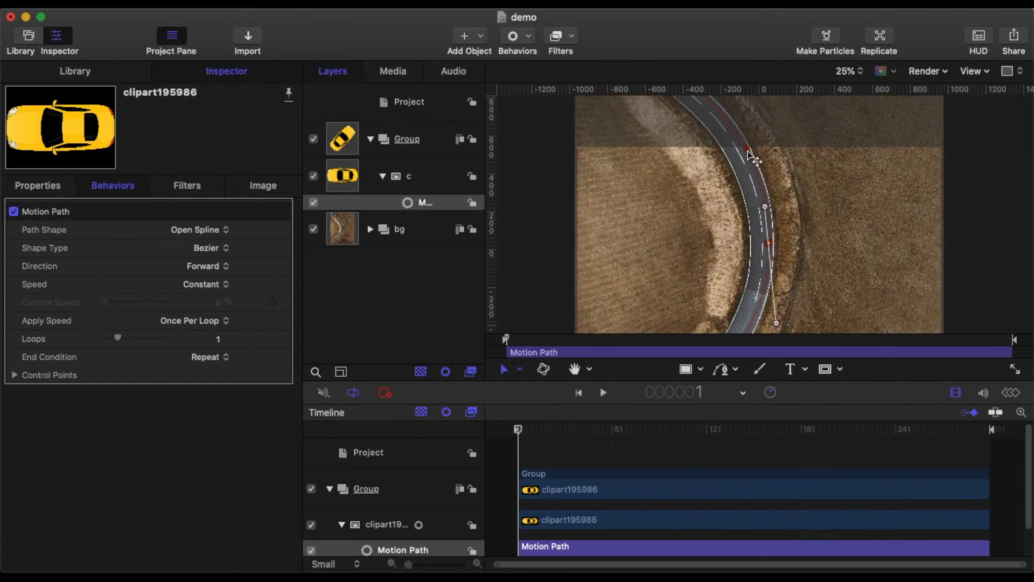
left_click(846, 72)
left_click(848, 97)
scroll(837, 190, "up", 2)
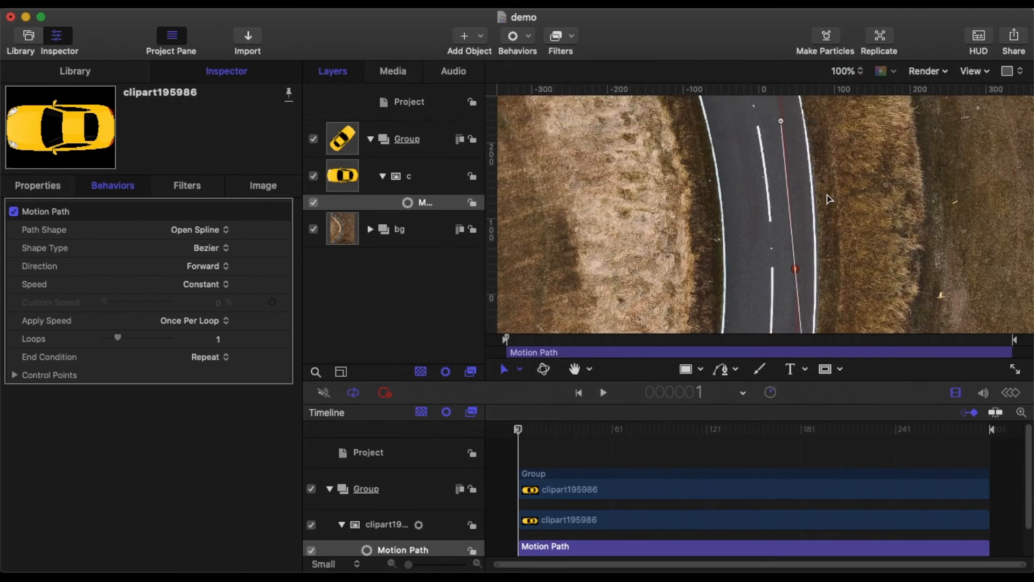
scroll(836, 186, "up", 10)
left_click_drag(711, 152, 692, 134)
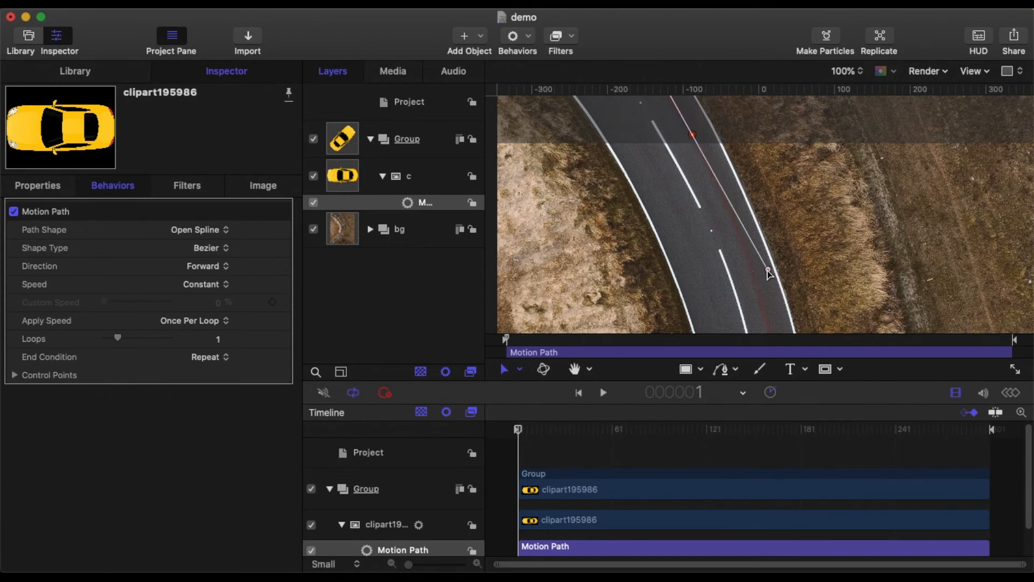
scroll(813, 286, "down", 5)
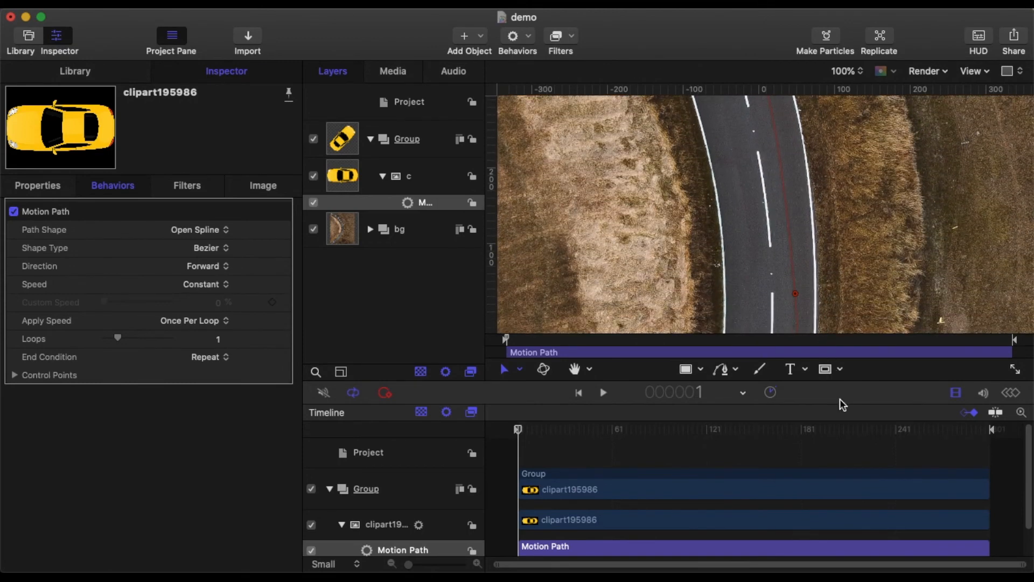
scroll(840, 299, "down", 15)
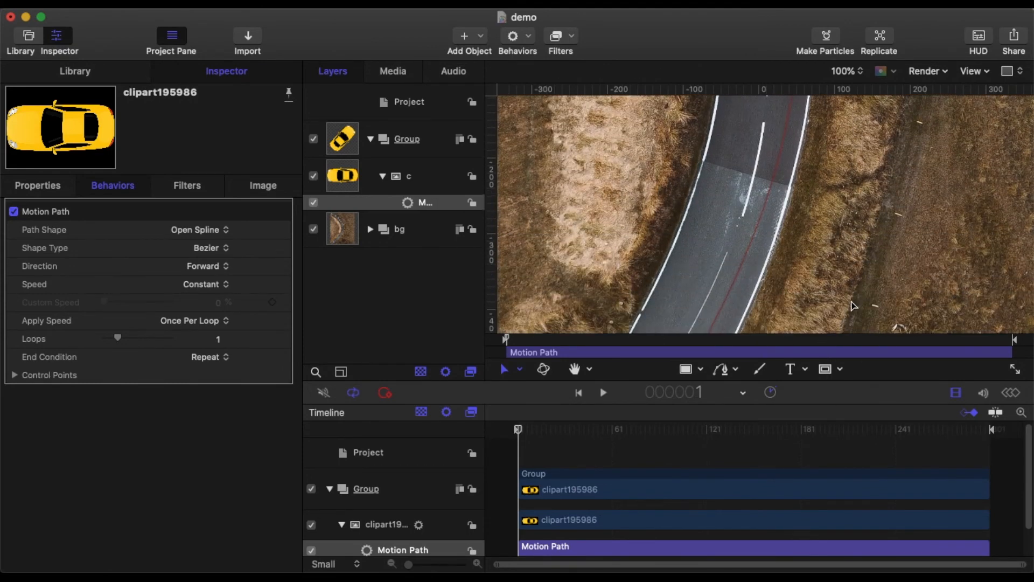
scroll(853, 303, "down", 20)
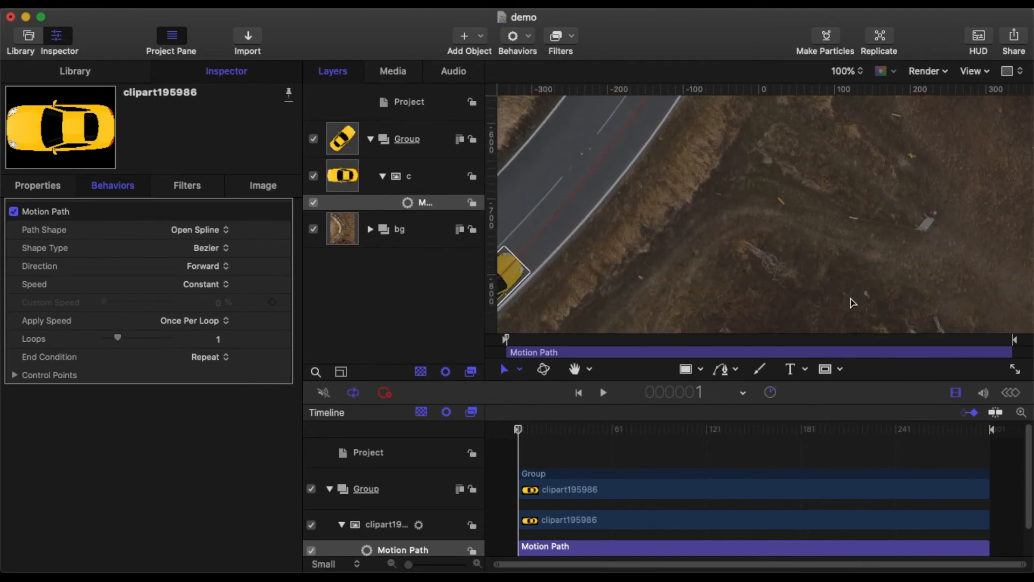
Step: Deselect the path, fit the whole canvas in the view, and preview the car's movement along the road
left_click(502, 455)
left_click(846, 71)
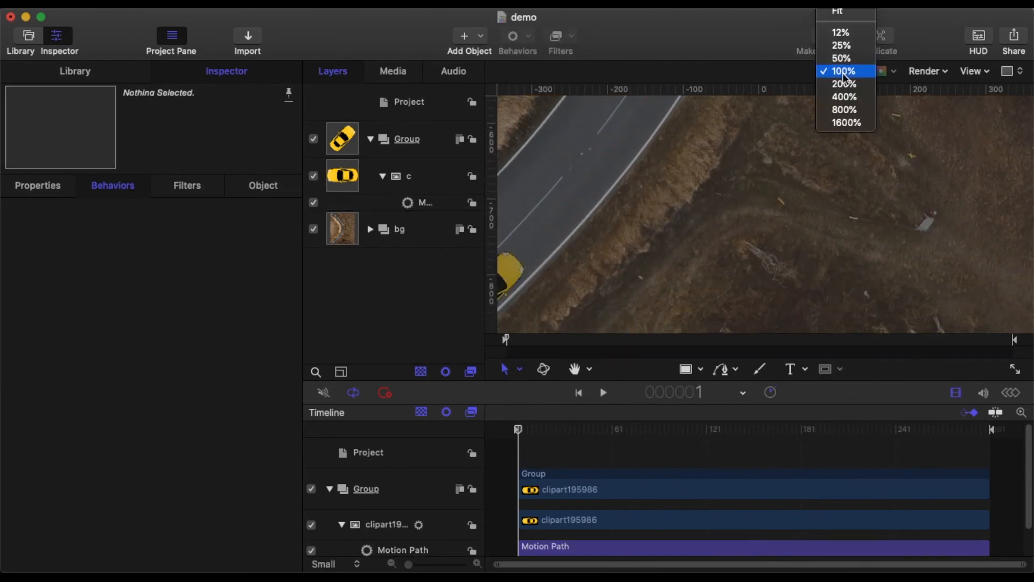
left_click(841, 12)
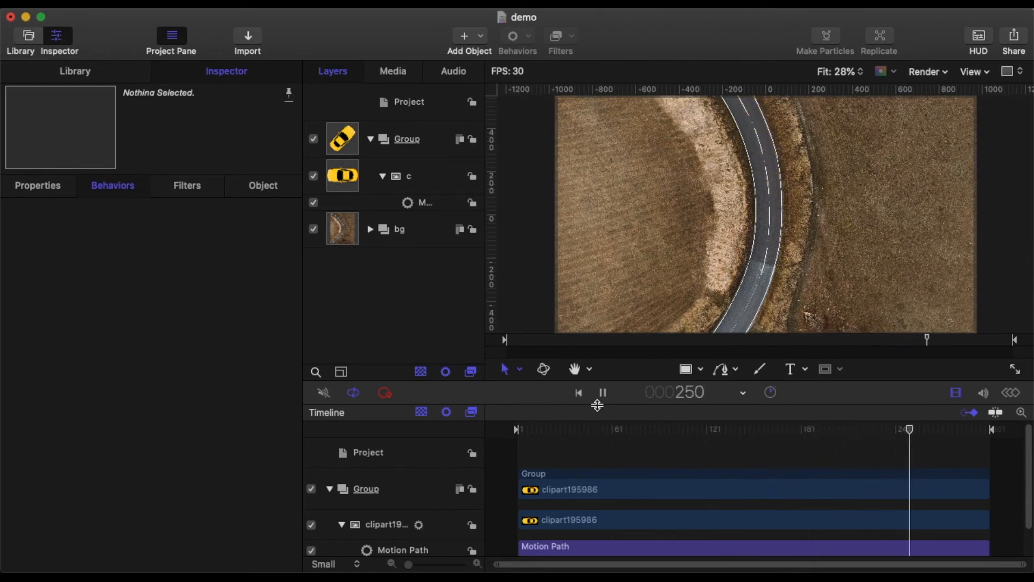
left_click(604, 392)
Step: Trim the end of the car's Motion Path behavior to frame 121
left_click_drag(928, 432, 708, 458)
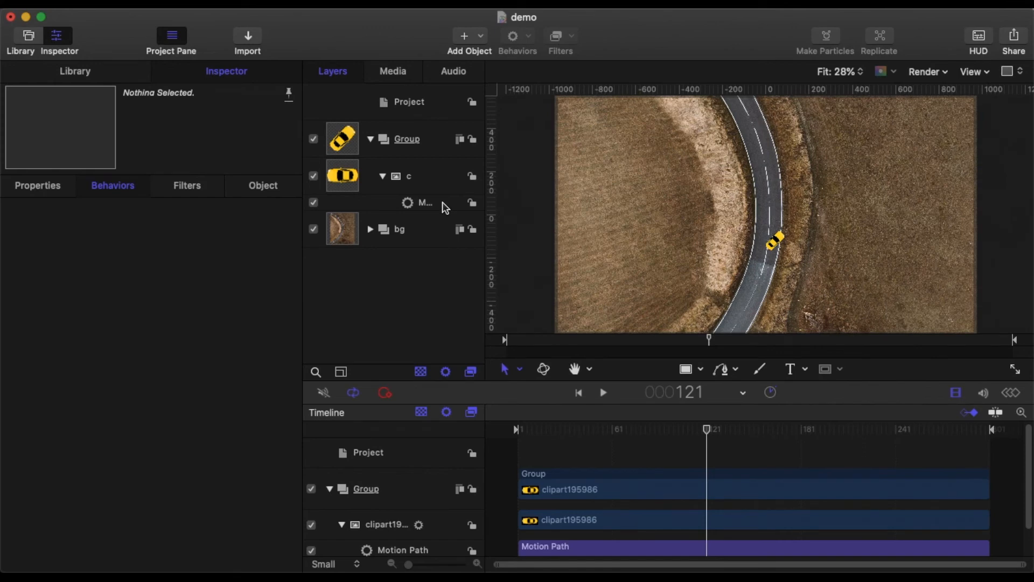
left_click(408, 208)
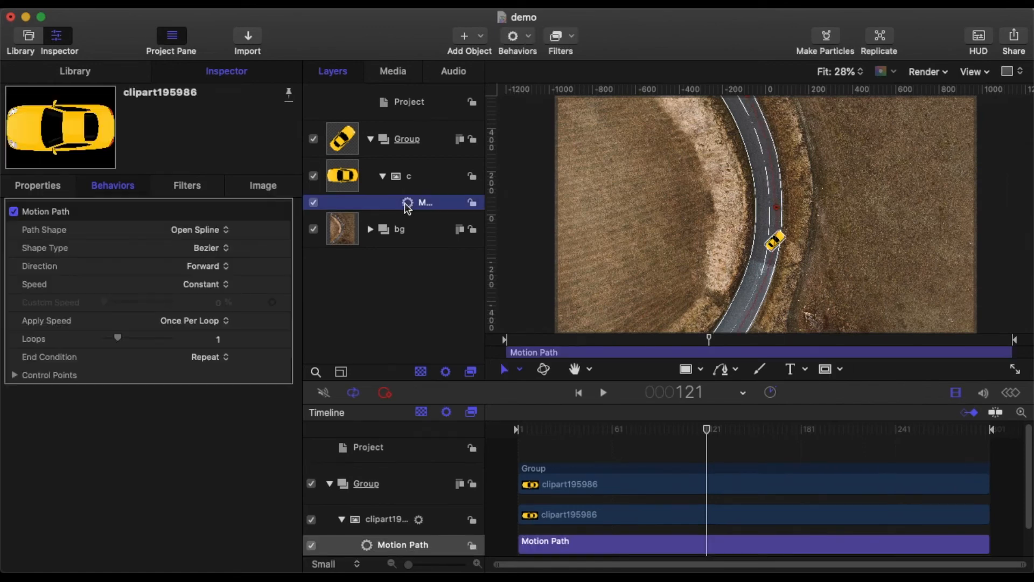
key("o")
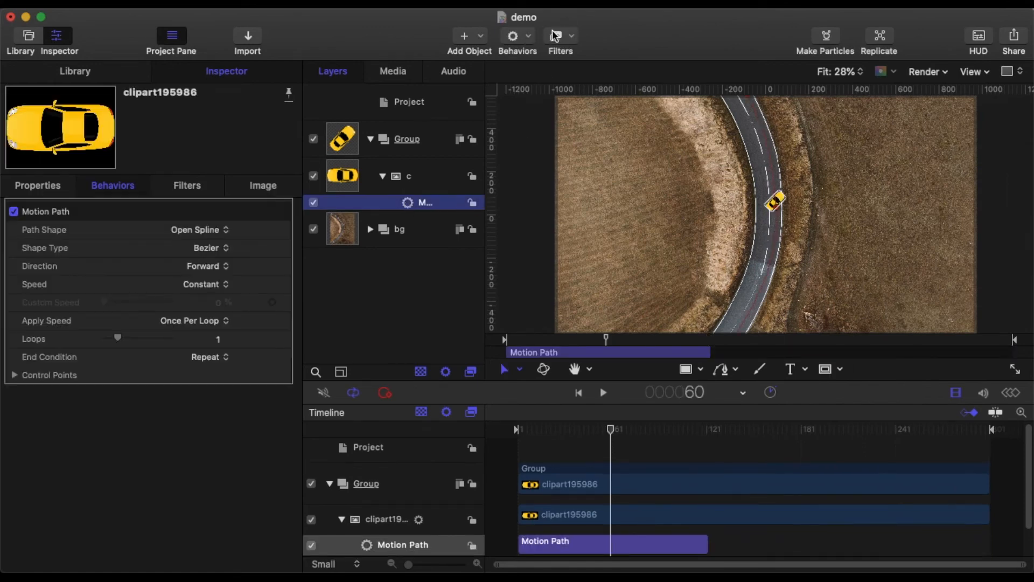
Step: Apply a Snap Alignment to Motion behavior from Basic Motion to the car
left_click(533, 37)
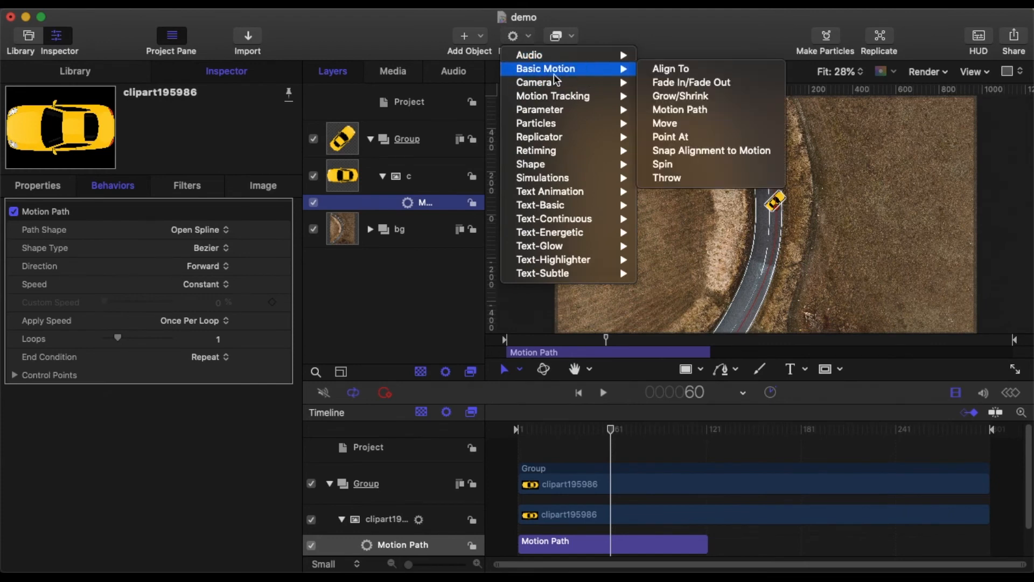
mouse_move(566, 77)
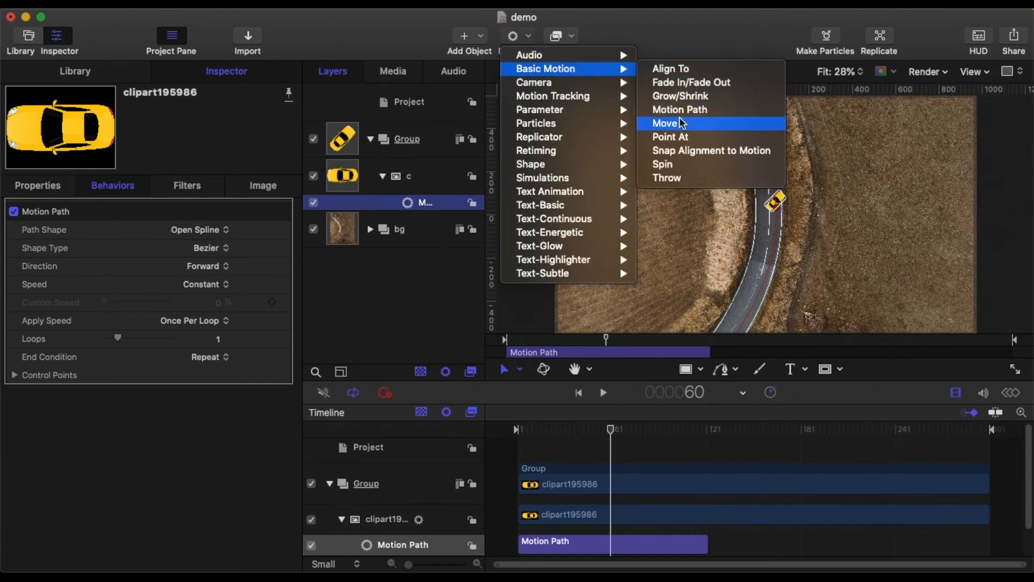
left_click(684, 152)
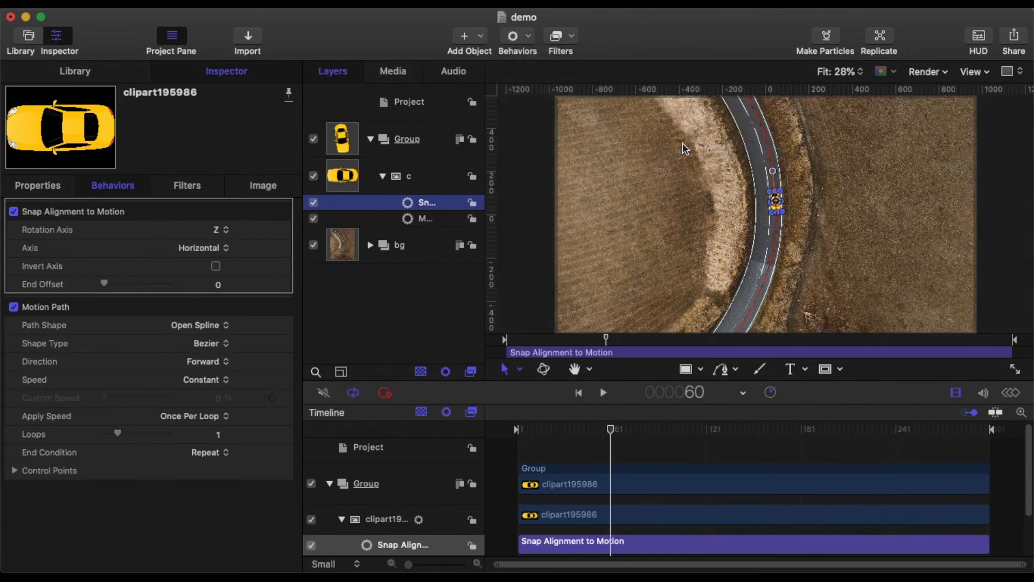
Step: Inspect the car at 200% zoom and enable Invert Axis in Snap Alignment to Motion so it faces its travel direction
left_click(842, 76)
left_click(842, 146)
scroll(838, 152, "up", 5)
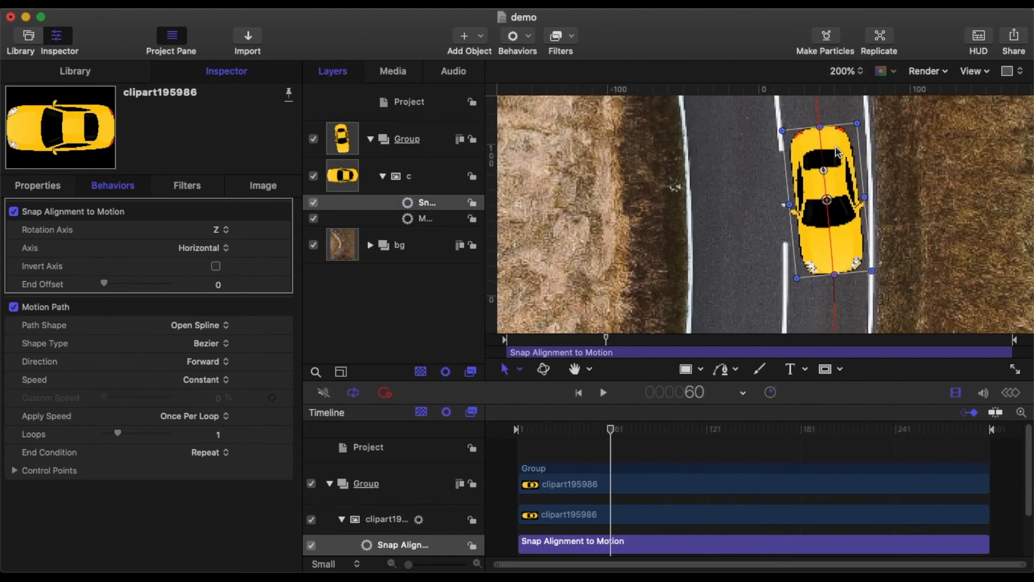
scroll(838, 153, "down", 5)
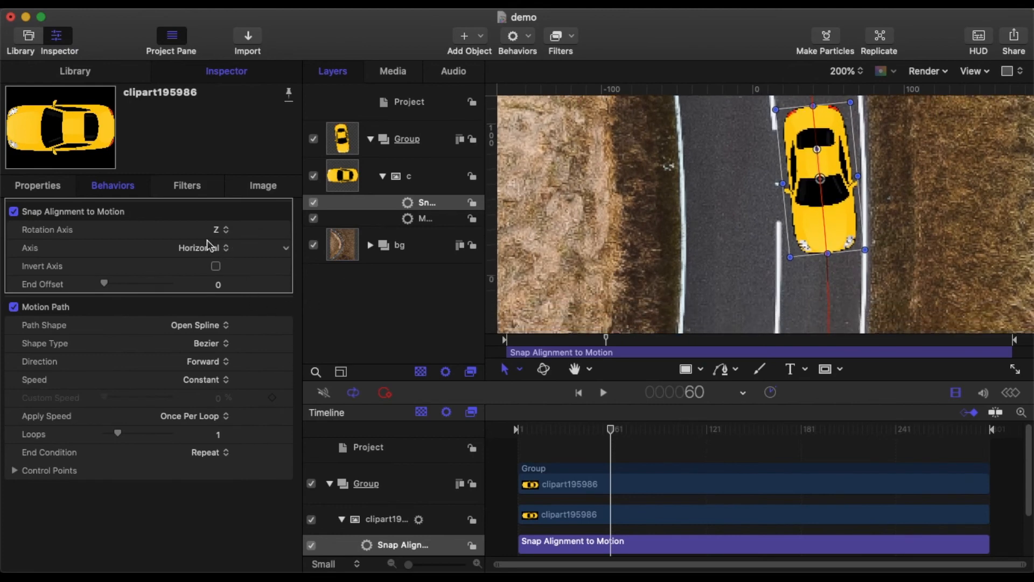
left_click(216, 267)
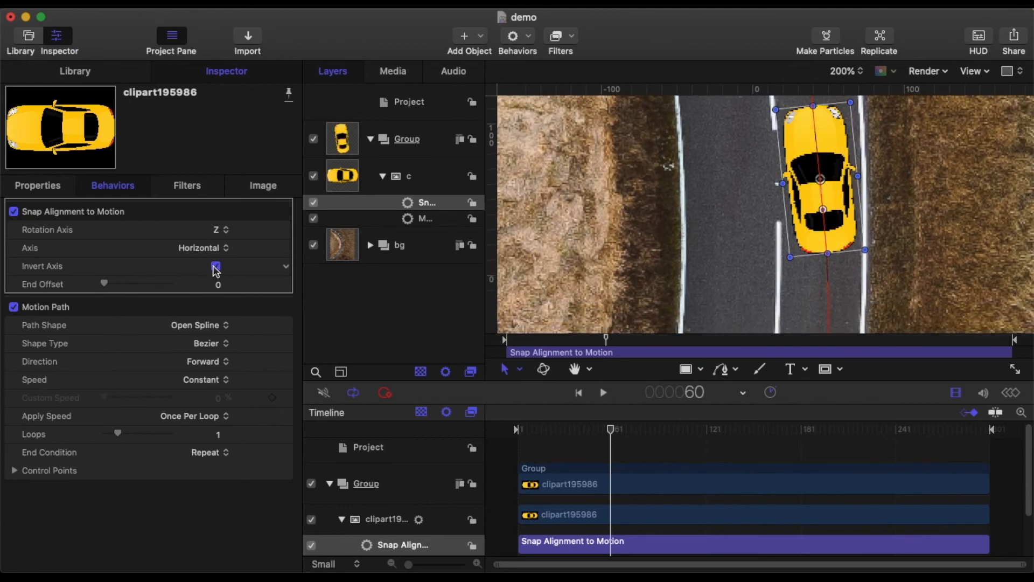
Step: Return to frame 1 and fit the whole canvas in the view to check the car's aligned motion
left_click_drag(613, 426, 498, 424)
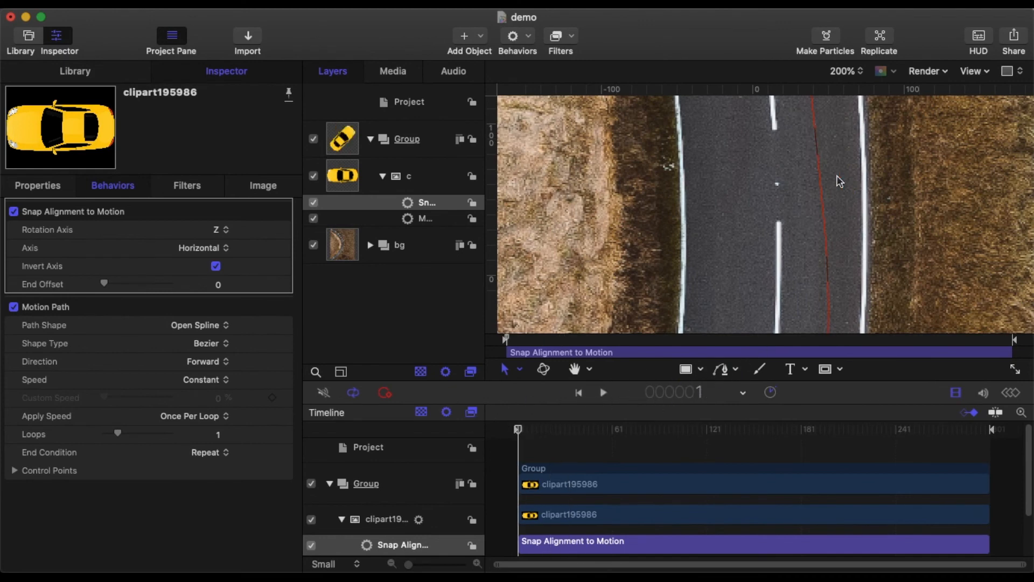
left_click(841, 70)
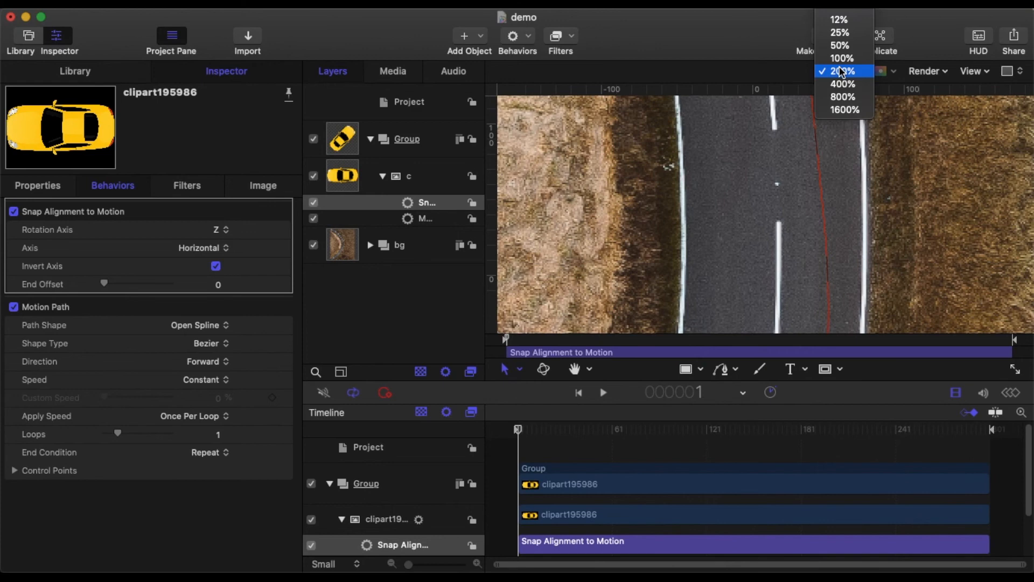
left_click(855, 13)
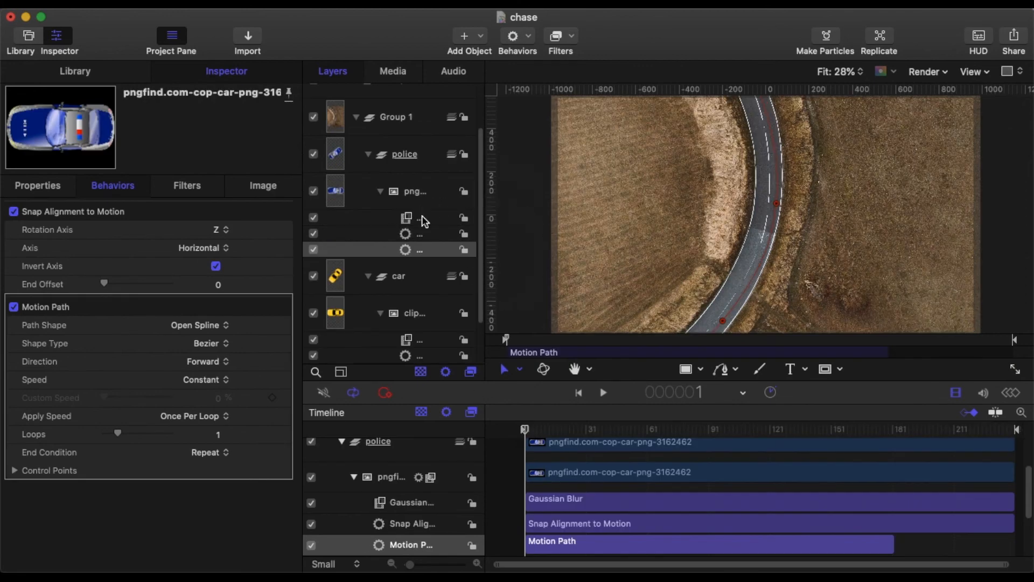
Step: In the chase project, select the police car's Motion Path behavior to examine its path
left_click(426, 252)
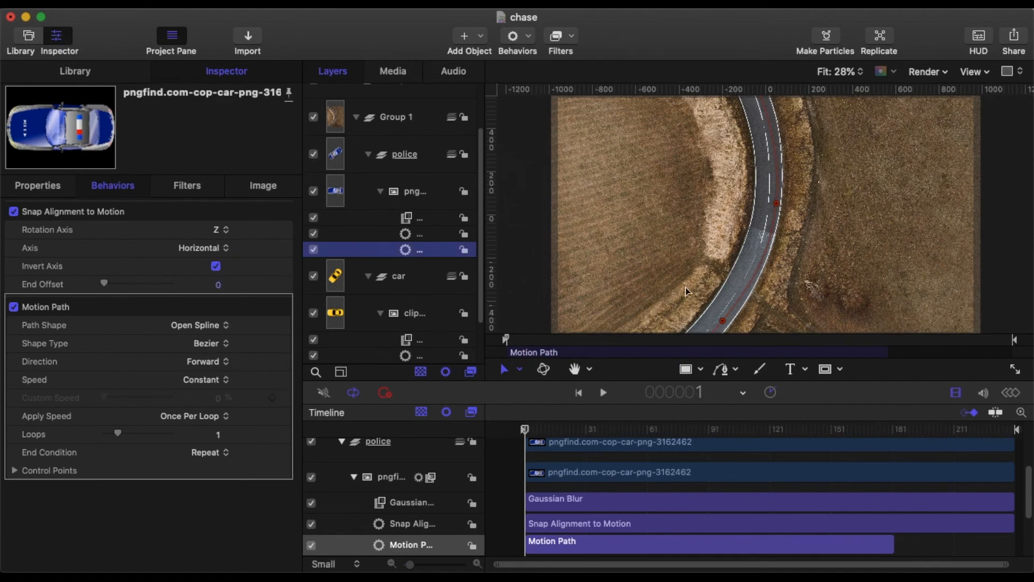
Step: Follow the police car's motion path down the road and examine the car at its starting point at 100% zoom
scroll(766, 253, "down", 5)
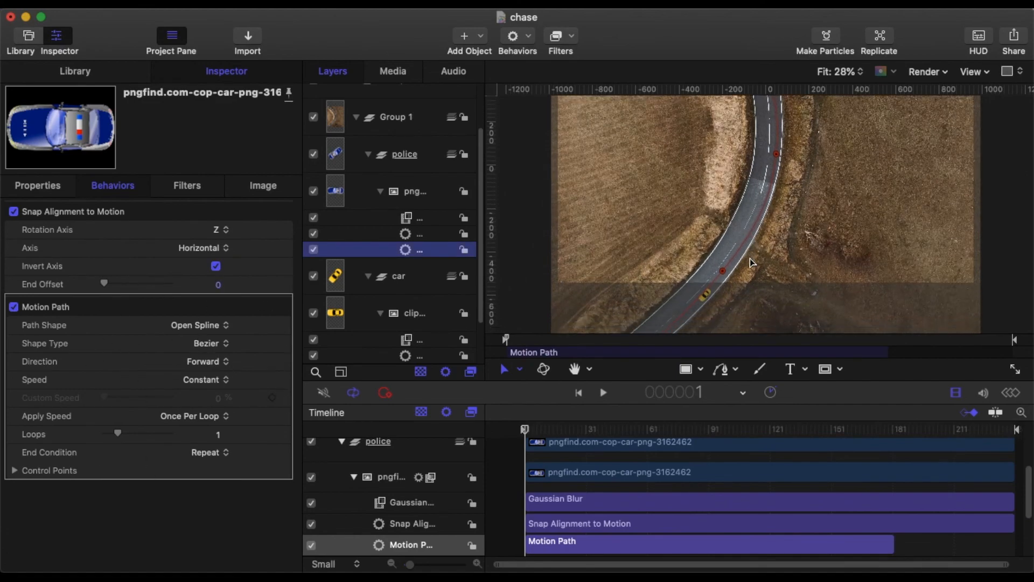
scroll(753, 264, "down", 5)
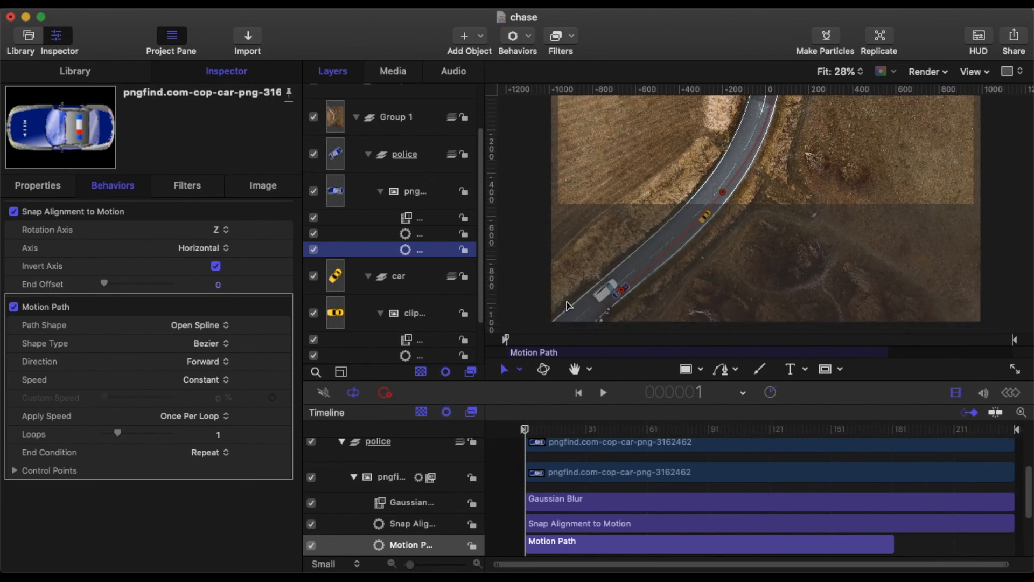
left_click(849, 70)
left_click(843, 134)
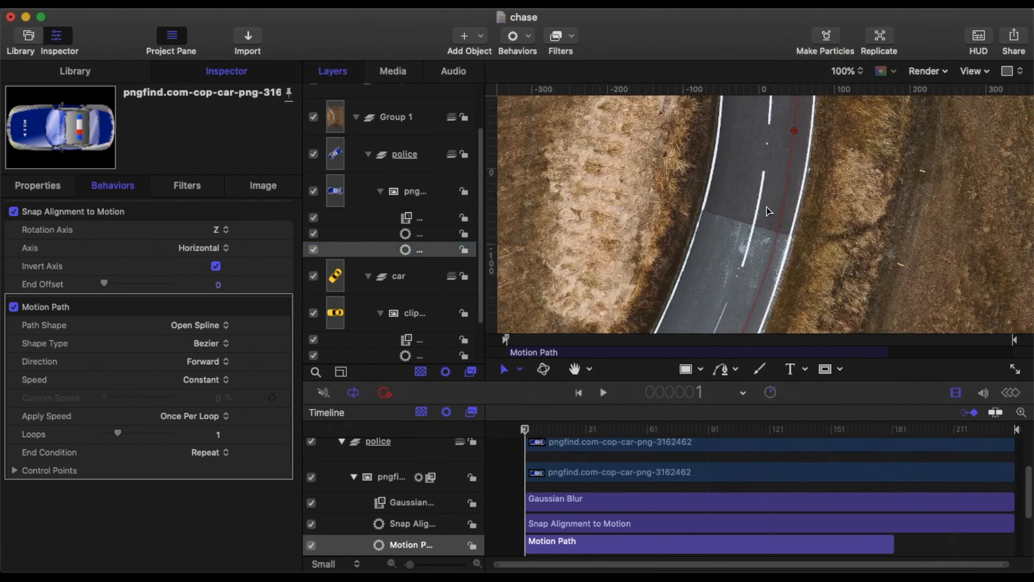
scroll(768, 211, "down", 10)
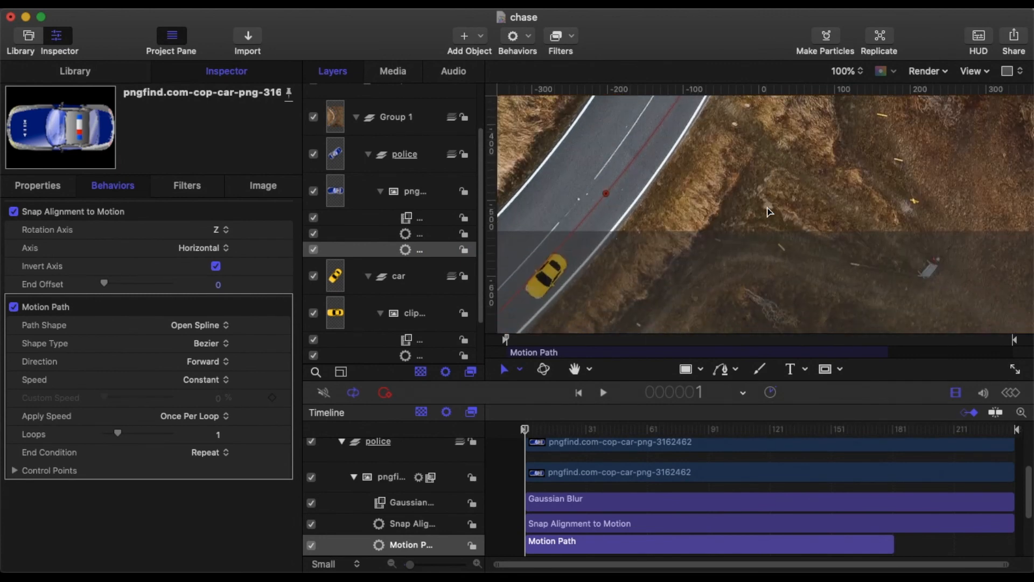
scroll(768, 211, "down", 6)
scroll(705, 242, "down", 5)
scroll(705, 242, "left", 10)
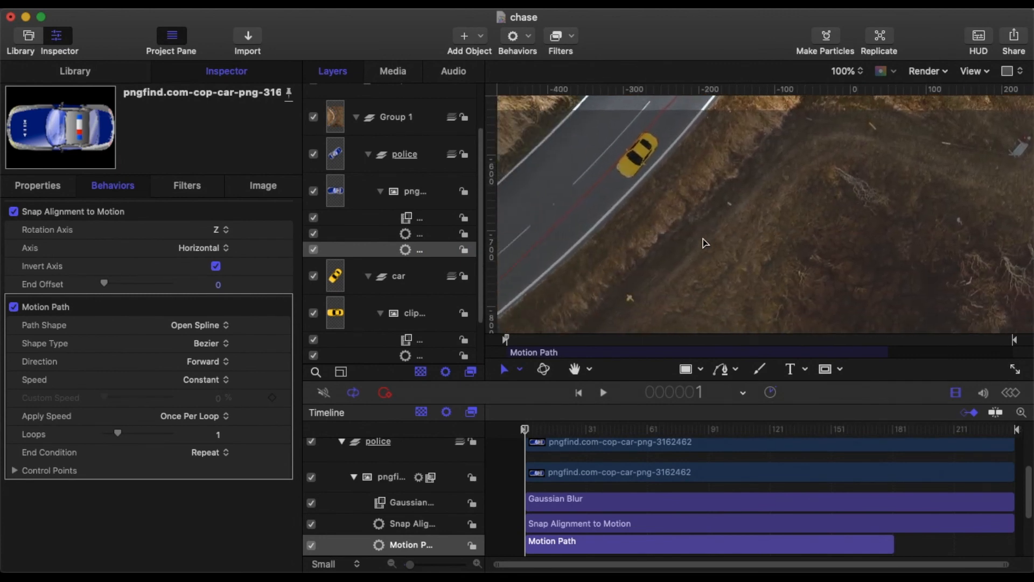
scroll(704, 242, "left", 2)
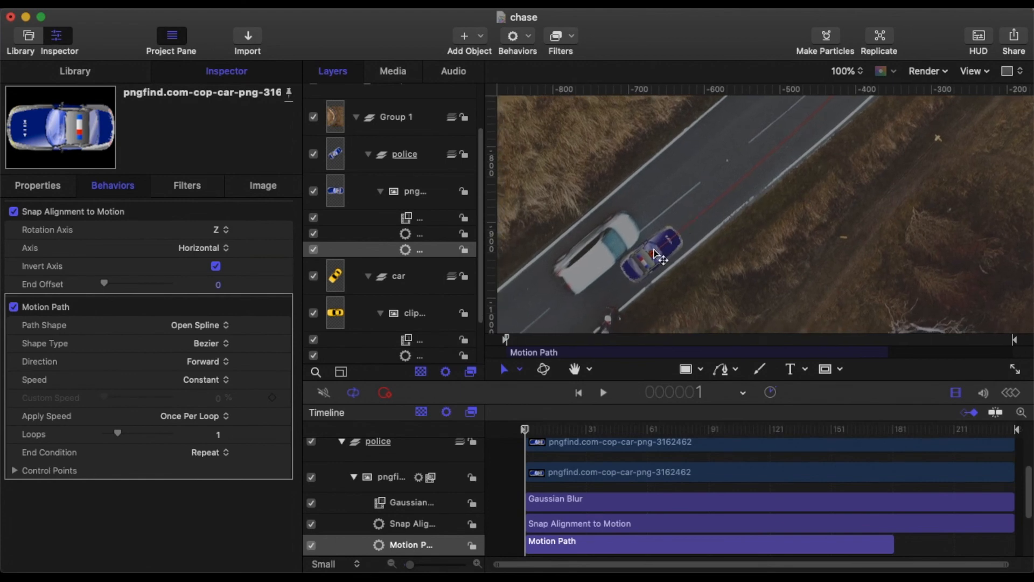
Step: Inspect the settings of the police car's Snap Alignment to Motion behavior and its Gaussian Blur filter
left_click(406, 236)
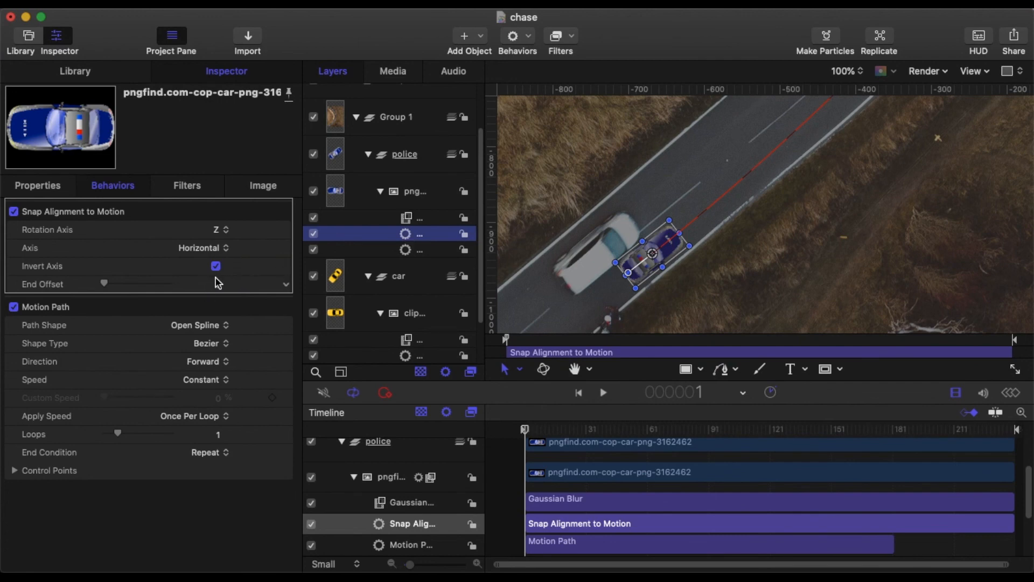
left_click(414, 218)
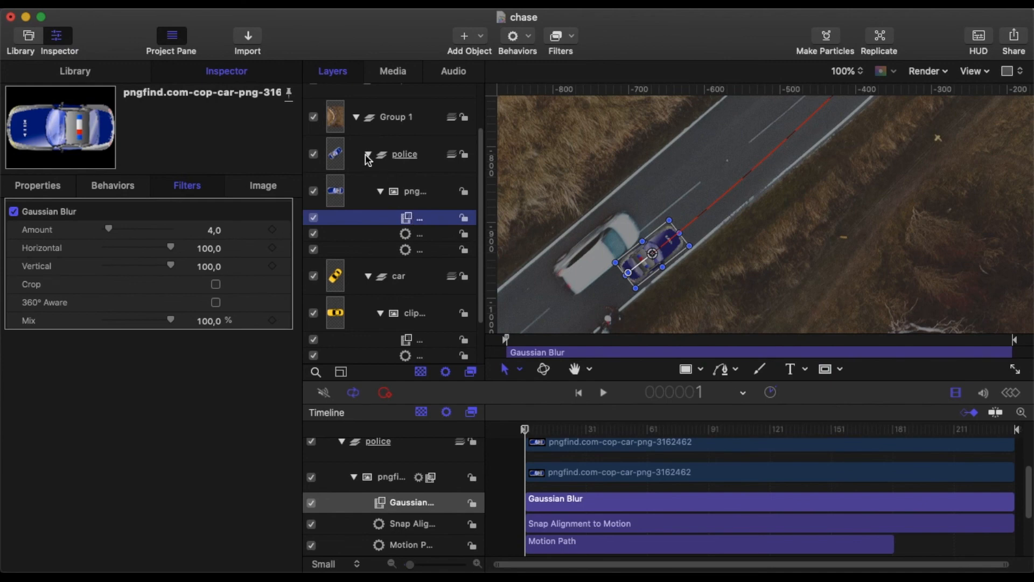
Step: Fit the whole canvas in the view and play the chase animation with nothing selected
left_click(844, 71)
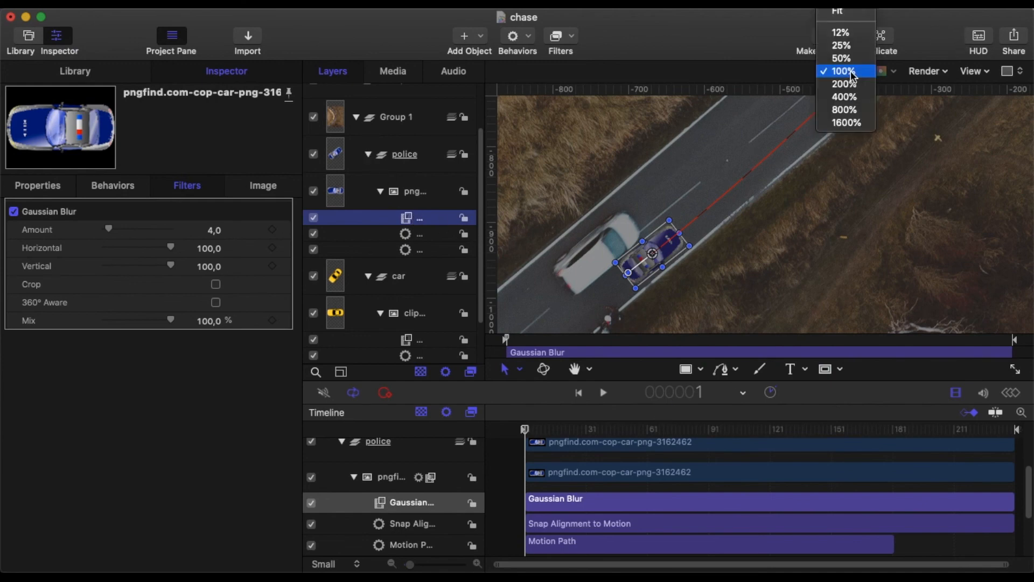
left_click(846, 14)
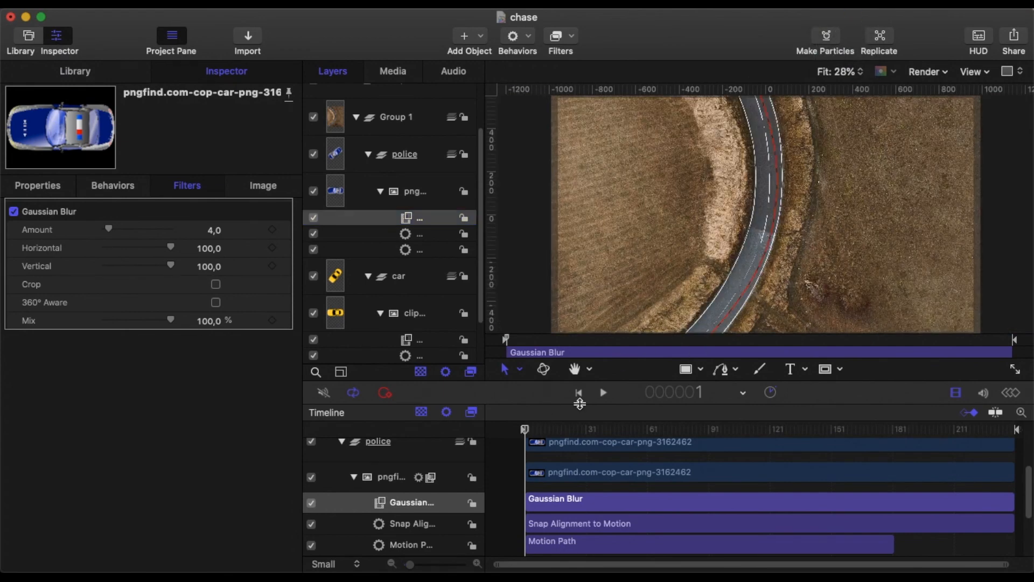
left_click(603, 394)
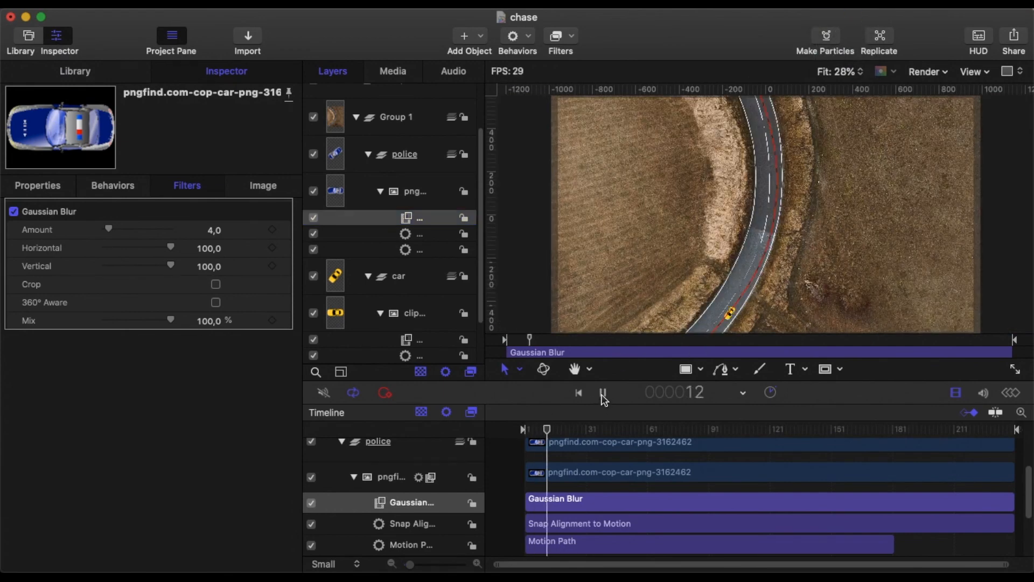
left_click(512, 470)
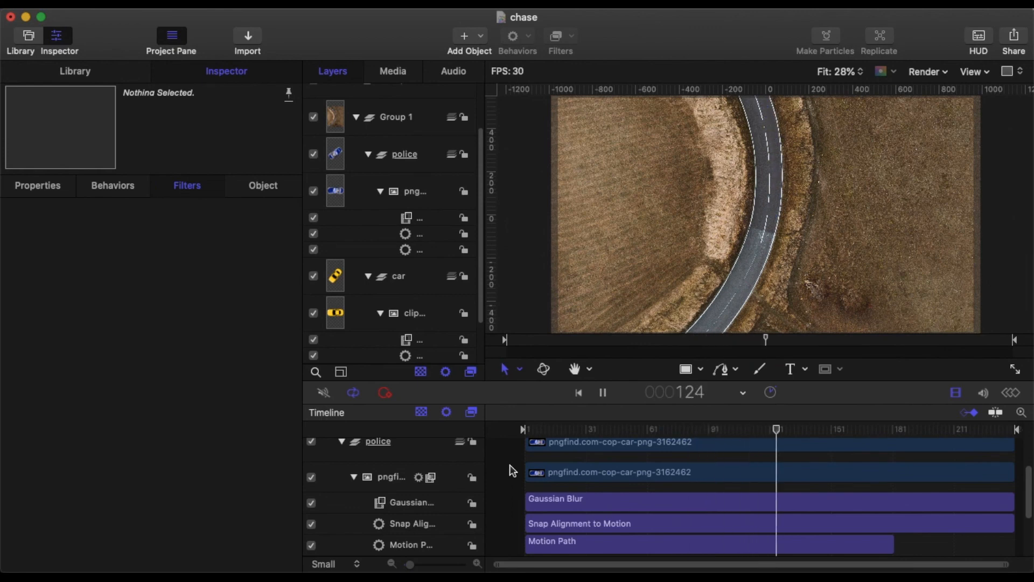